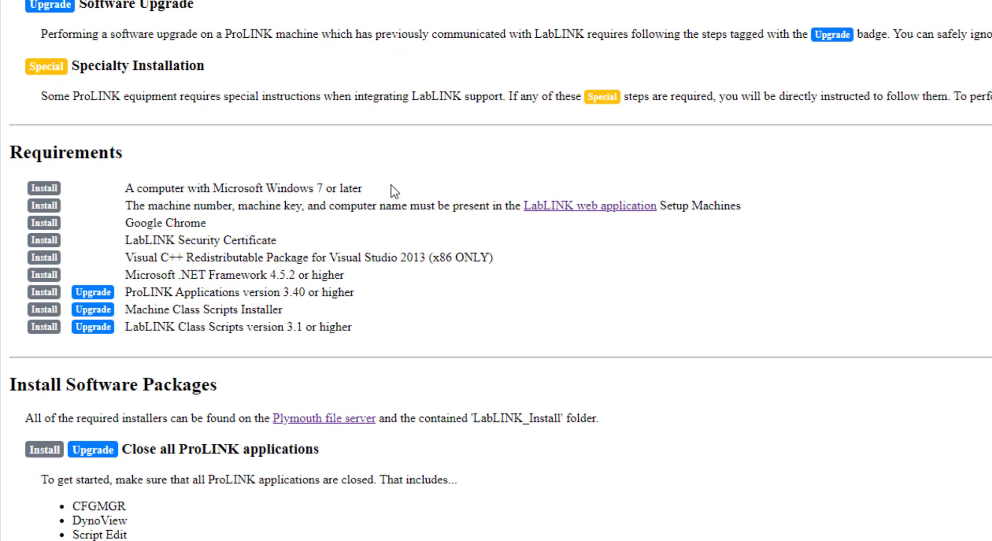
# Step: Examine the Requirements section of the LabLINK installation guide for the new-installation items and the upgrade items
pyautogui.moveTo(69, 189)
pyautogui.mouseDown()
pyautogui.moveTo(382, 281)
pyautogui.moveTo(409, 276)
pyautogui.mouseUp()
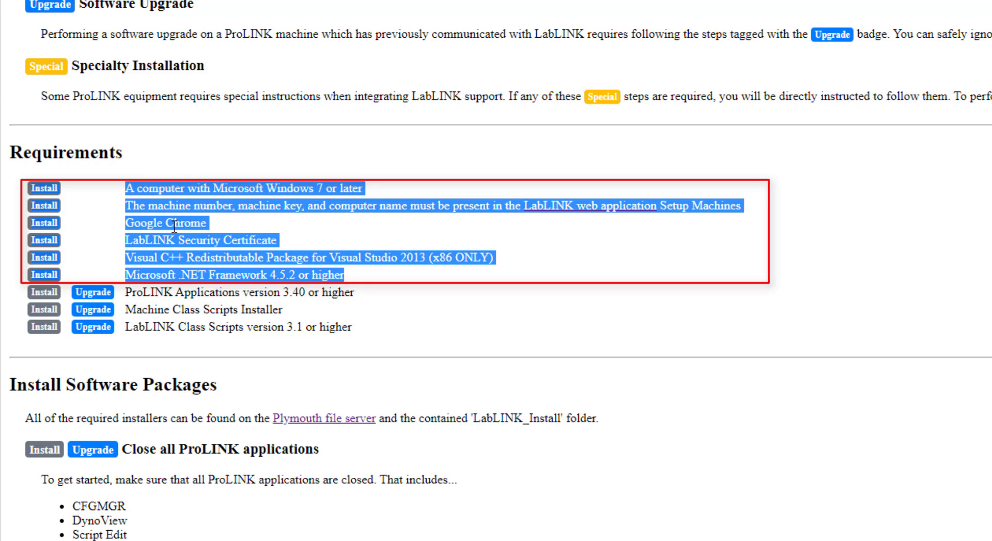
pyautogui.click(176, 275)
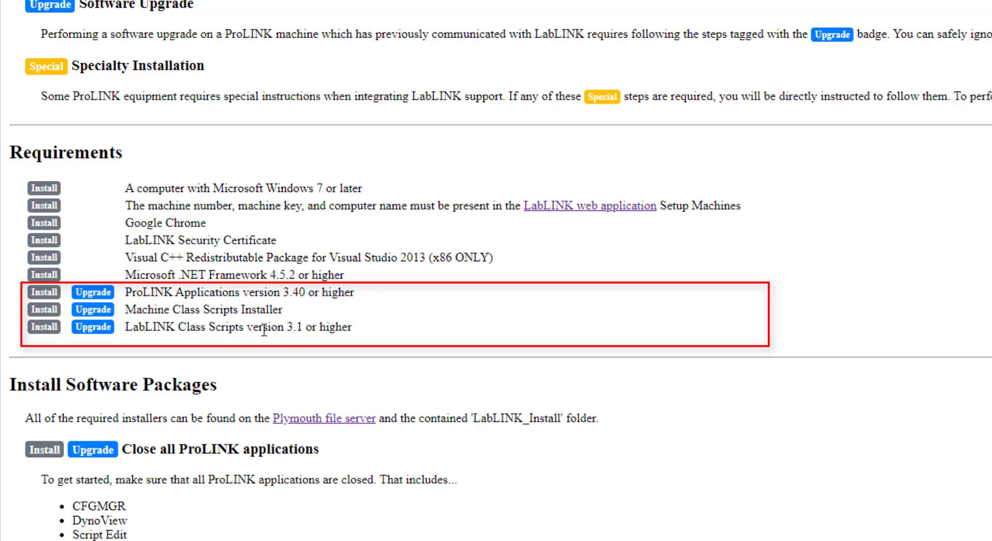
pyautogui.moveTo(362, 331)
pyautogui.mouseDown()
pyautogui.moveTo(161, 321)
pyautogui.moveTo(91, 300)
pyautogui.moveTo(350, 333)
pyautogui.mouseUp()
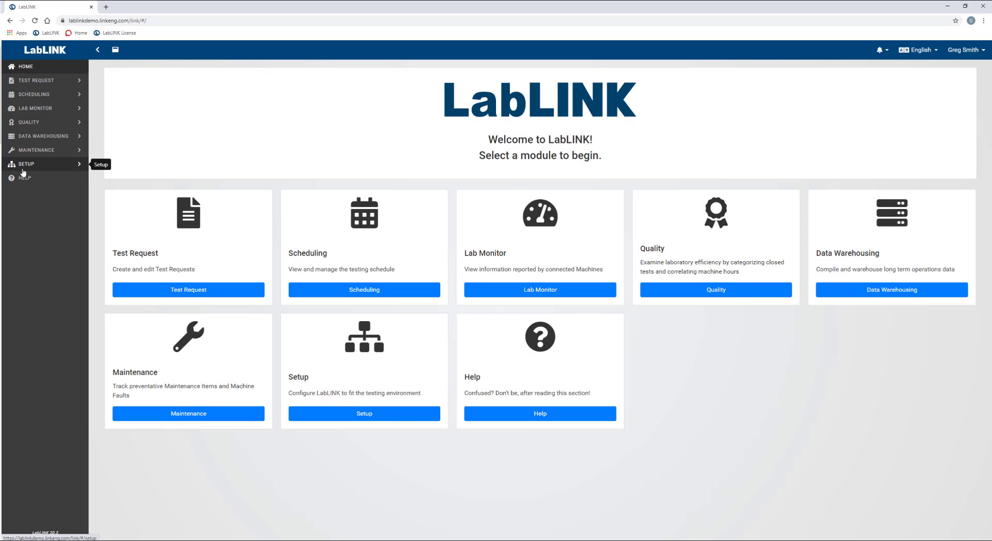
# Step: Review the machine types defined in LabLINK's Setup module, and open the list of machines
pyautogui.click(24, 164)
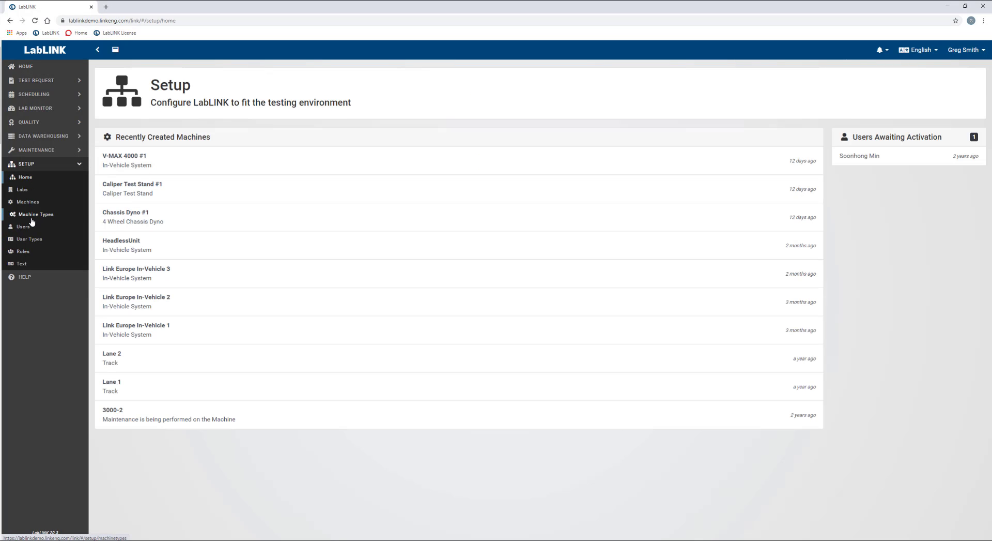
pyautogui.click(32, 219)
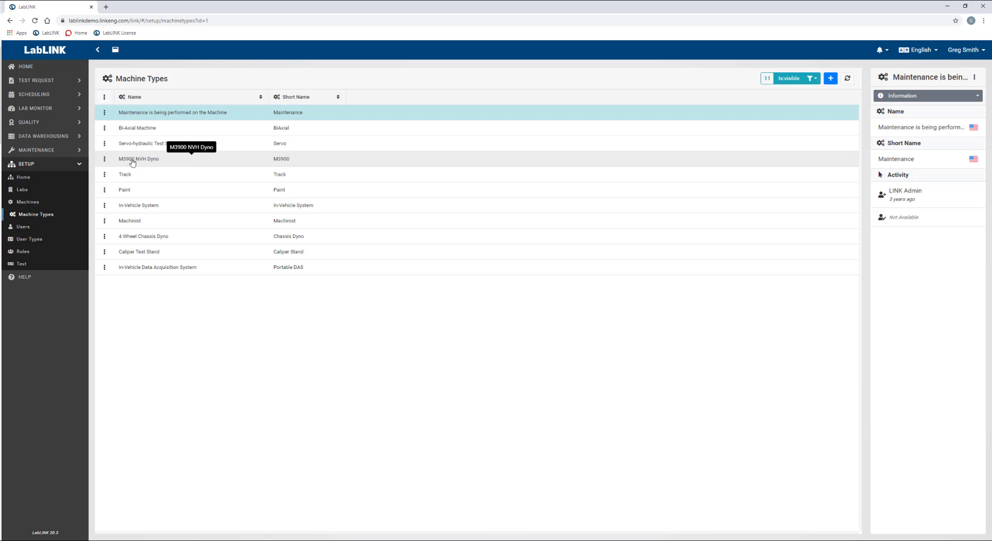
pyautogui.click(29, 201)
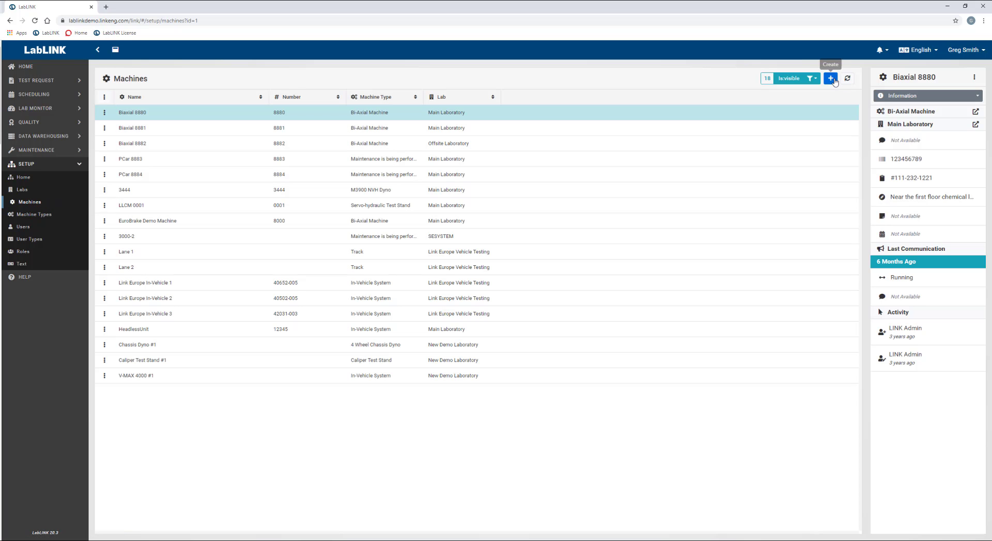
# Step: Start a new machine named 3900 #1 with machine type M3900 NVH Dyno in the Main Laboratory lab
pyautogui.click(831, 78)
pyautogui.click(435, 89)
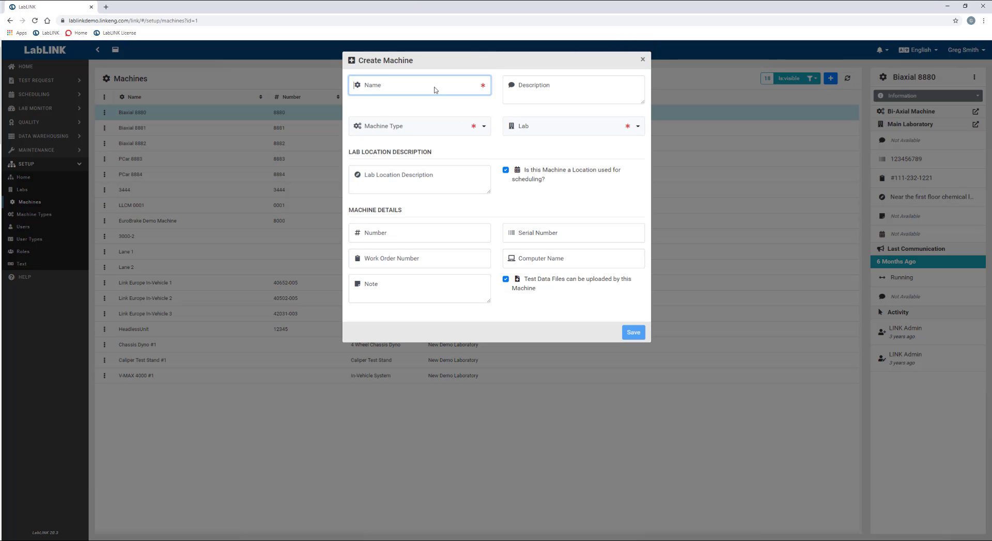
pyautogui.write('3900 #1')
pyautogui.press('Tab')
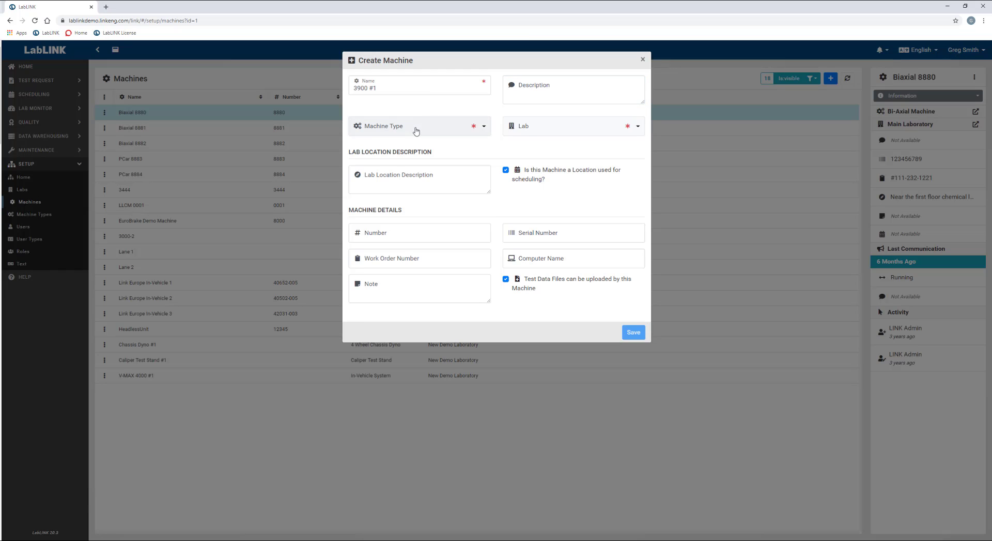
pyautogui.click(414, 131)
pyautogui.click(388, 208)
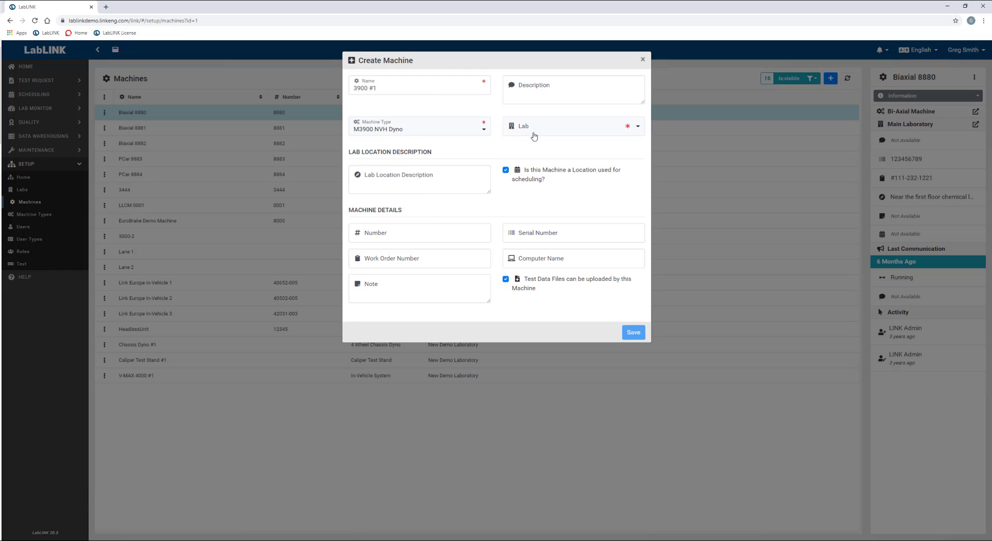
pyautogui.click(535, 133)
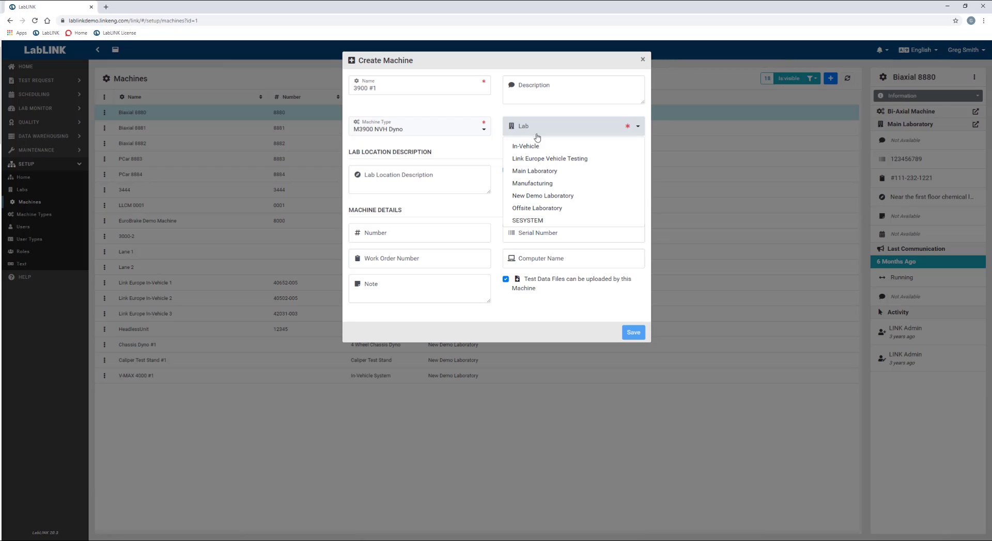
pyautogui.click(546, 173)
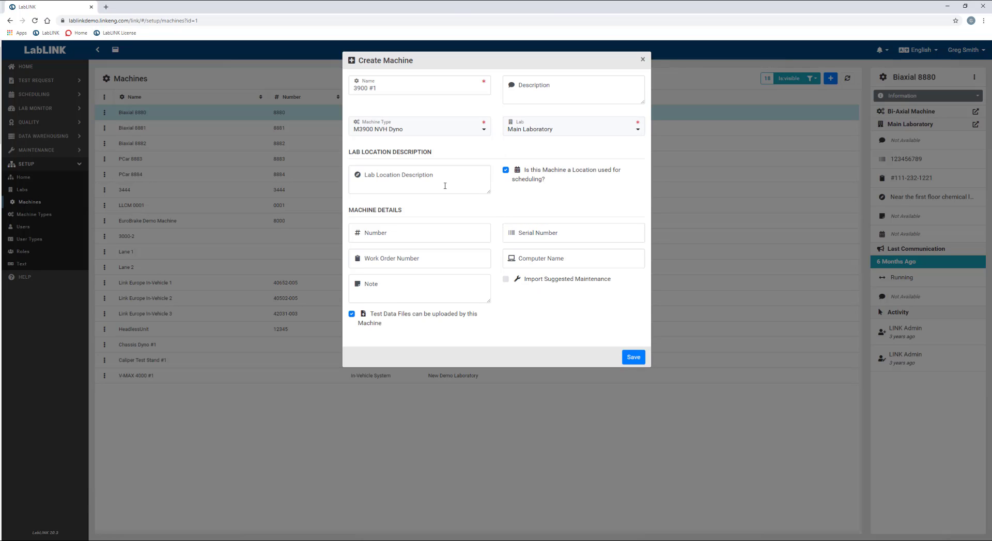
# Step: Open mach6743.INI from C:\LINKENG\mach6743\Cfg and set the new machine's number to 6743
pyautogui.click(425, 234)
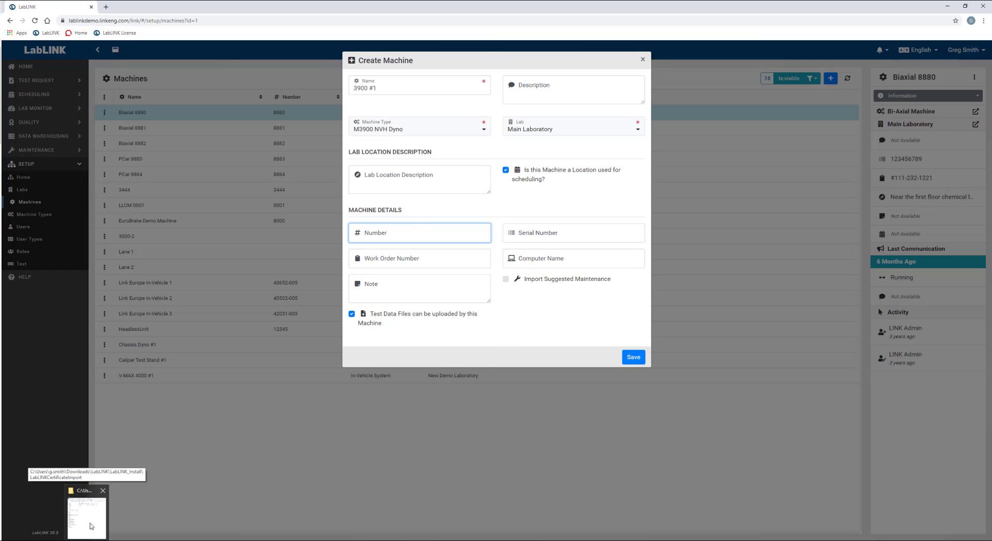
pyautogui.click(83, 510)
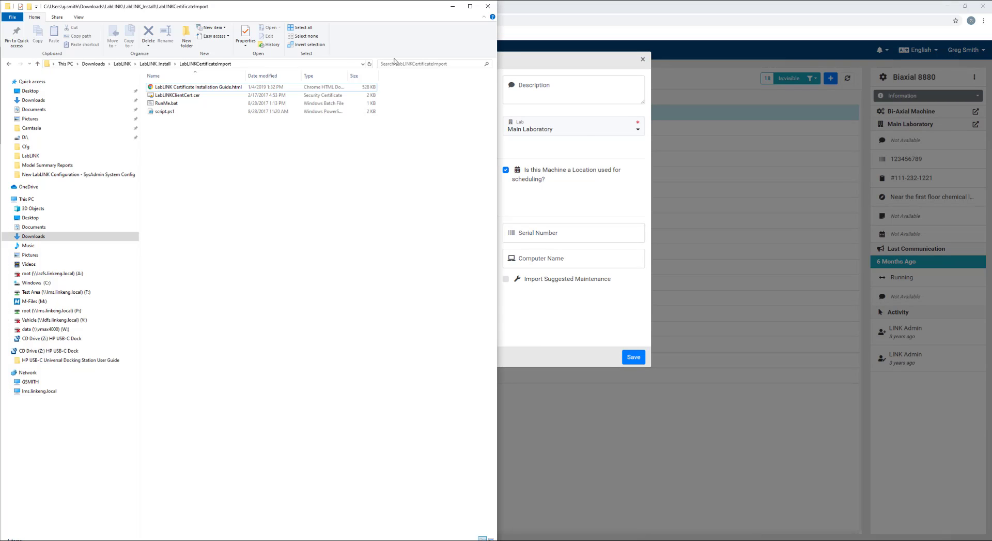
pyautogui.click(41, 283)
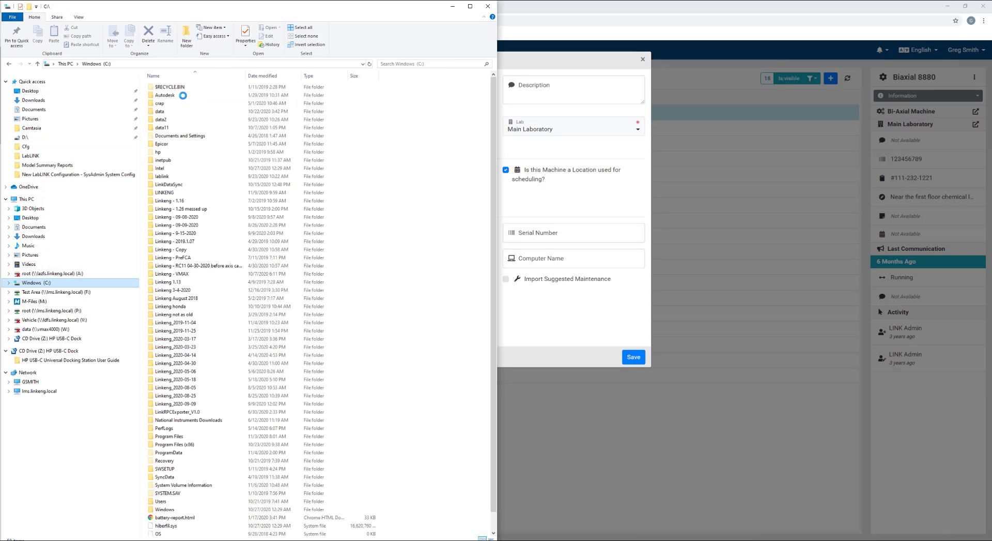
pyautogui.doubleClick(165, 193)
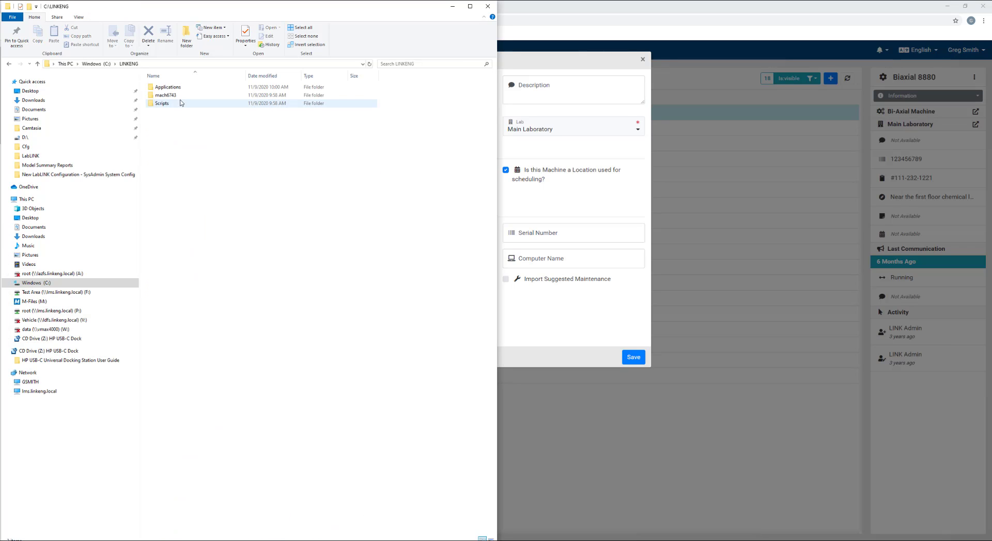
pyautogui.doubleClick(167, 96)
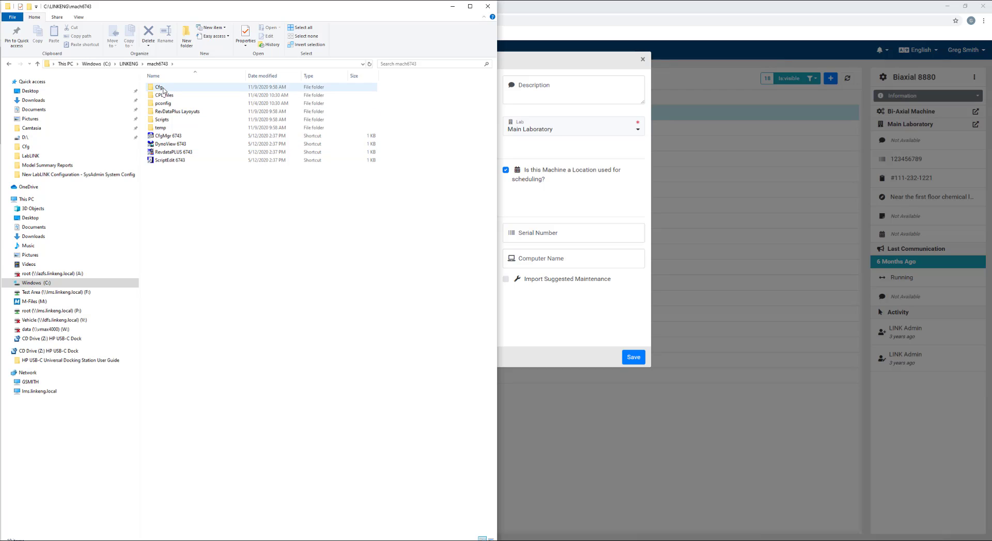
pyautogui.doubleClick(163, 89)
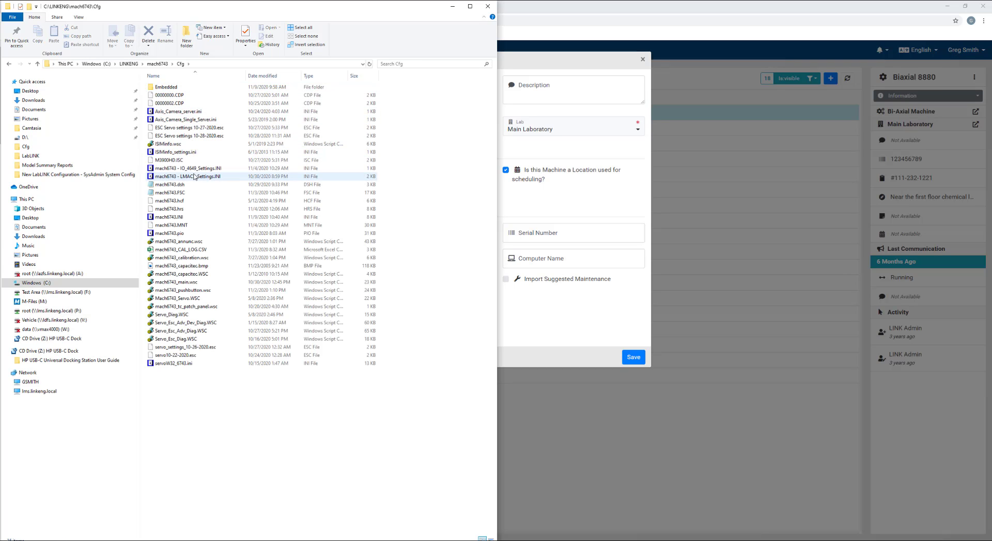
pyautogui.doubleClick(173, 219)
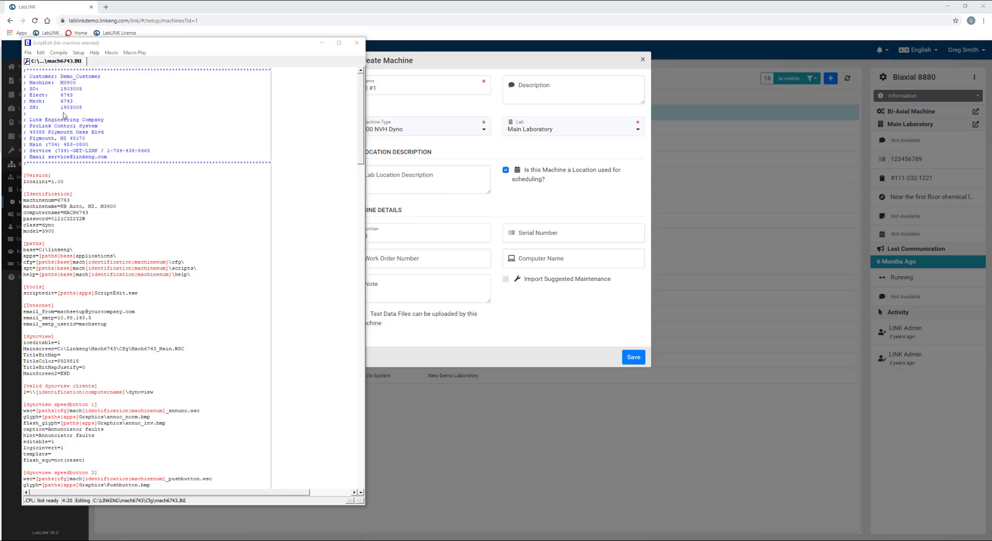
# Step: Copy the serial number from the INI file's header into the new machine's Serial Number field
pyautogui.doubleClick(66, 108)
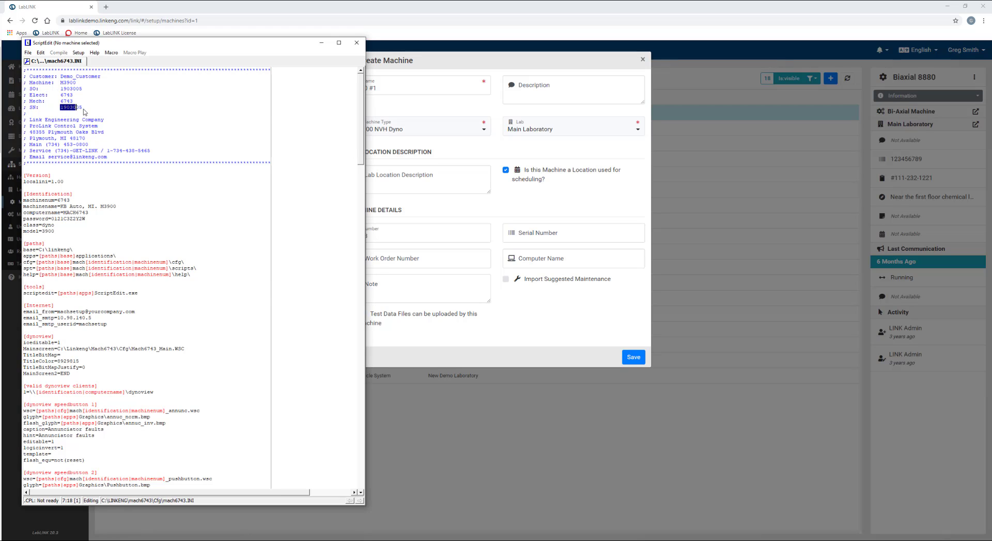
pyautogui.rightClick(81, 111)
pyautogui.click(98, 123)
pyautogui.click(533, 235)
pyautogui.hotkey('ctrl', 'v')
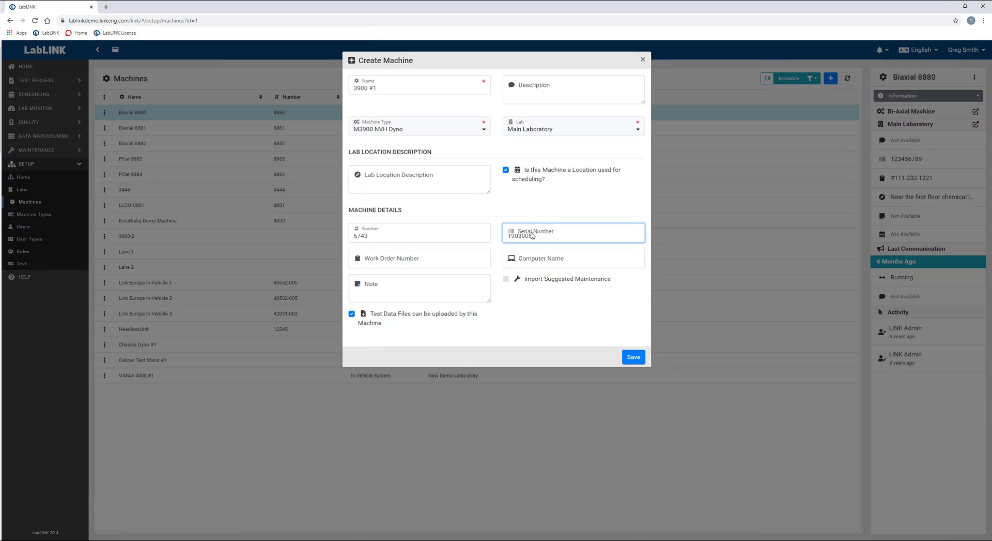
pyautogui.press('Tab')
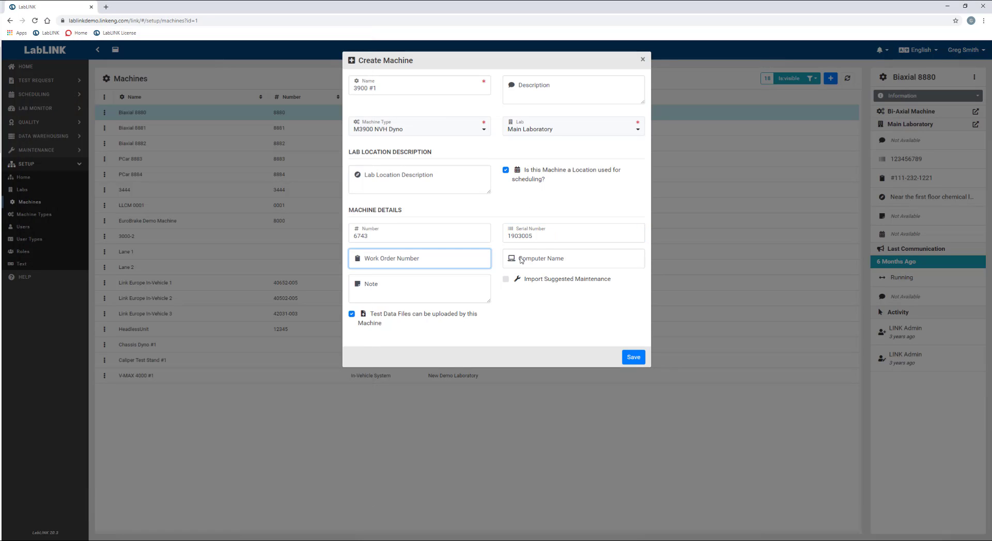
# Step: Copy the full computer name from this PC's Windows system properties into the new machine's Computer Name field
pyautogui.hotkey('alt', 'Tab')
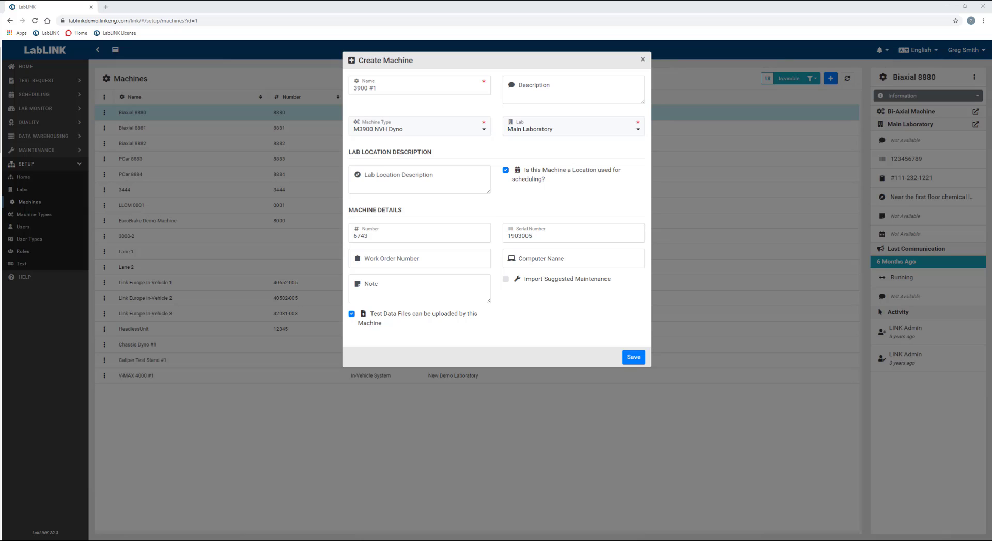
pyautogui.press('super+e')
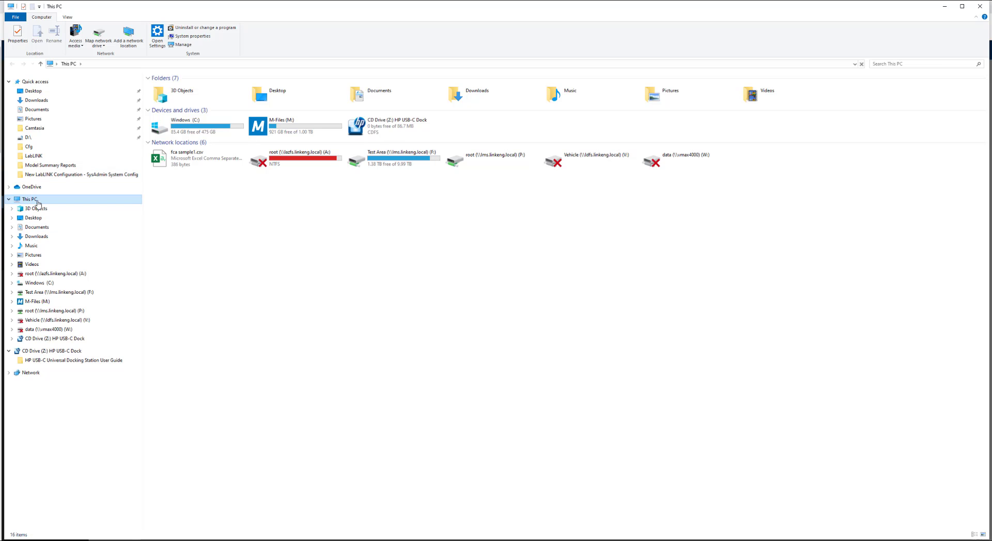
pyautogui.click(35, 201)
pyautogui.rightClick(34, 201)
pyautogui.click(58, 302)
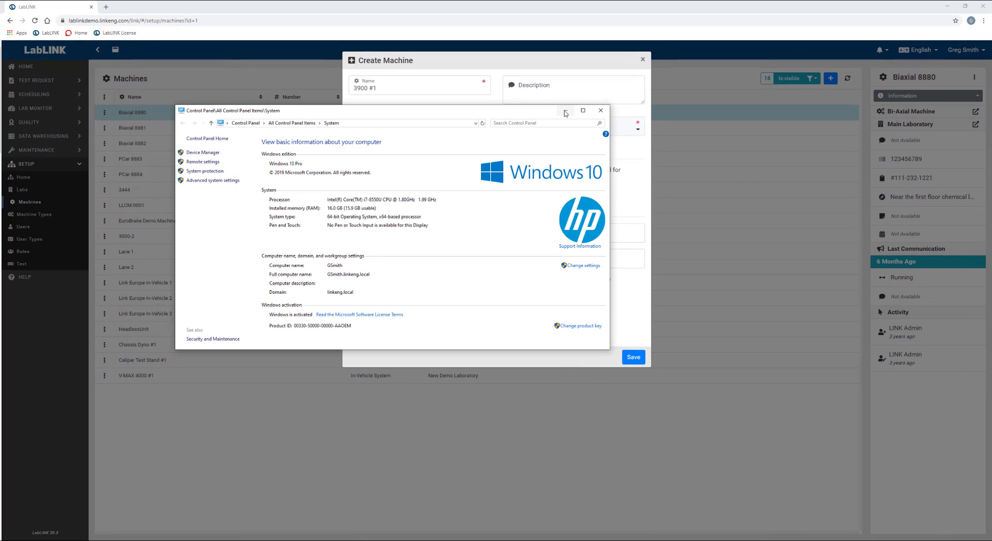
pyautogui.click(566, 114)
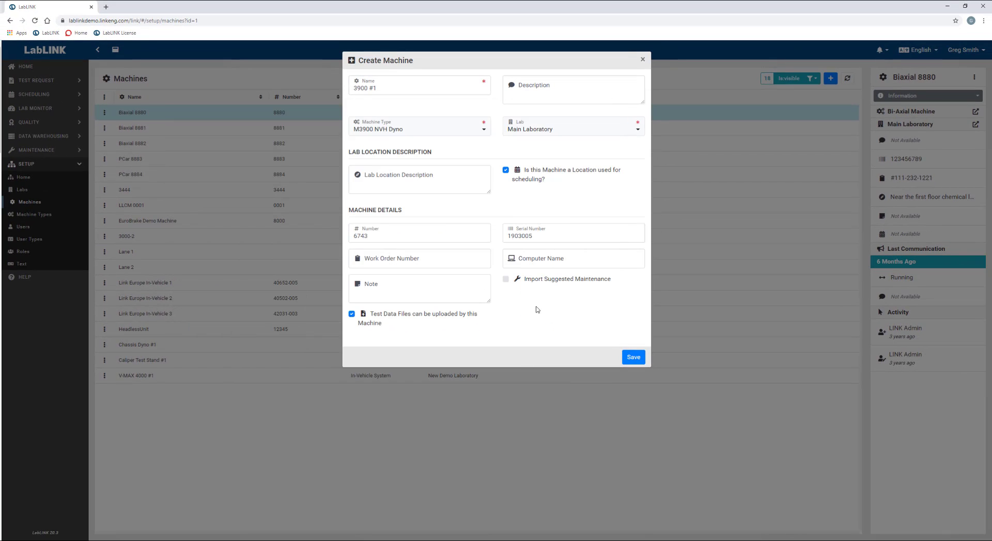
pyautogui.click(542, 264)
pyautogui.hotkey('ctrl', 'v')
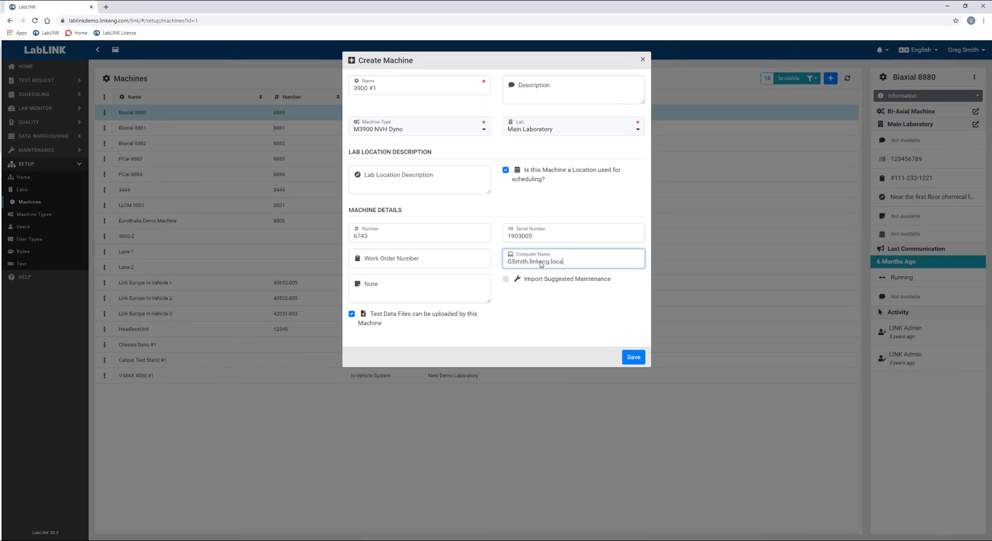
pyautogui.press('Tab')
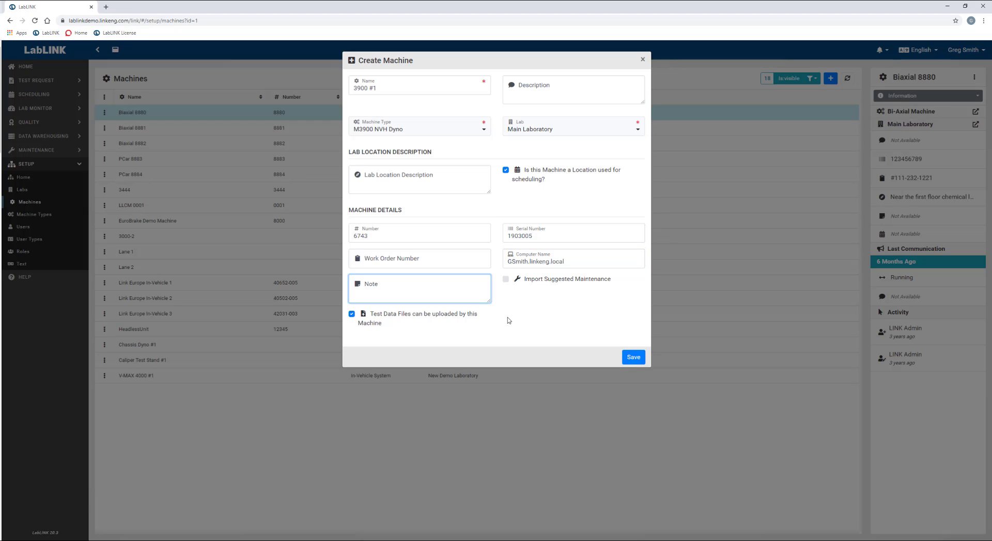
# Step: Save the new machine with Import Suggested Maintenance left off
pyautogui.click(506, 279)
pyautogui.click(506, 279)
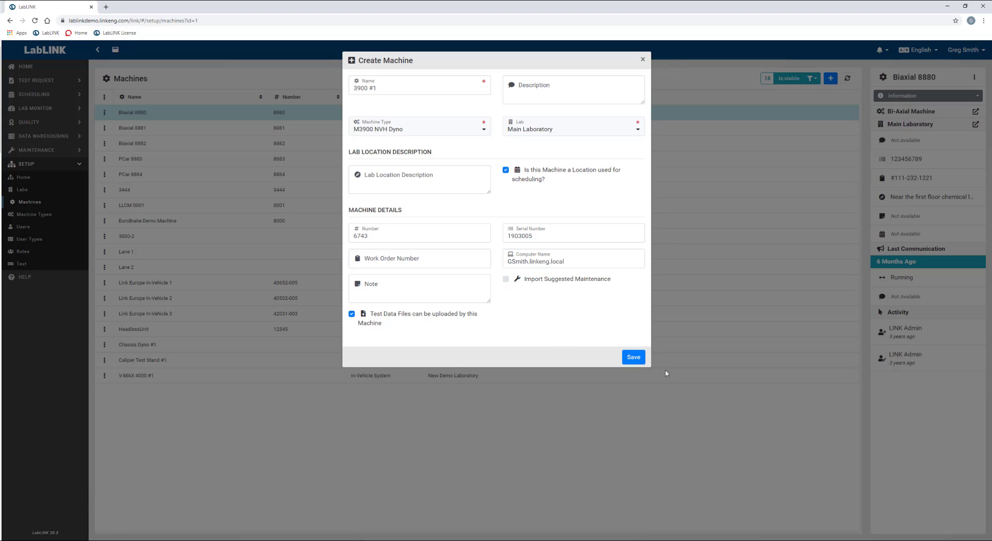
pyautogui.click(636, 360)
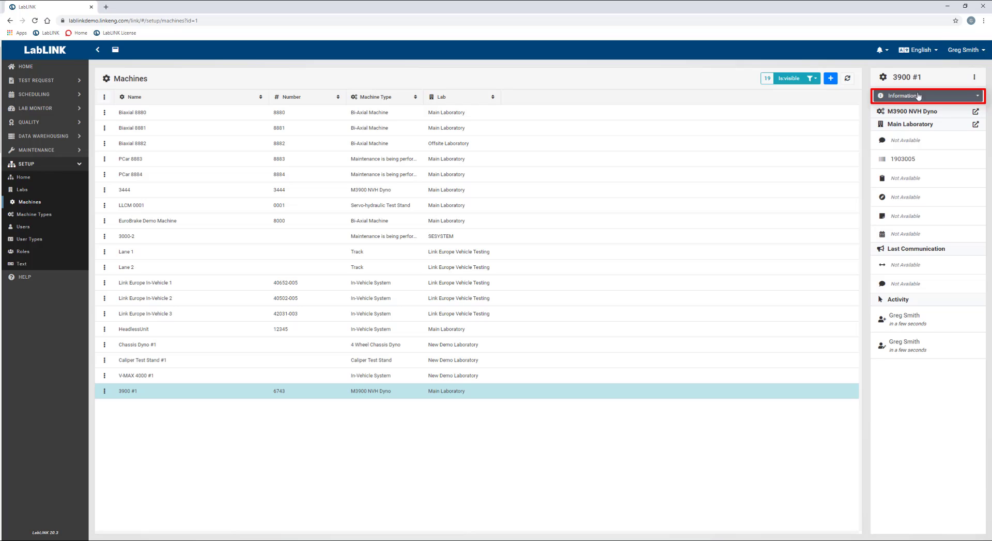
# Step: Generate a machine key for 3900 #1 from its technical details
pyautogui.click(975, 96)
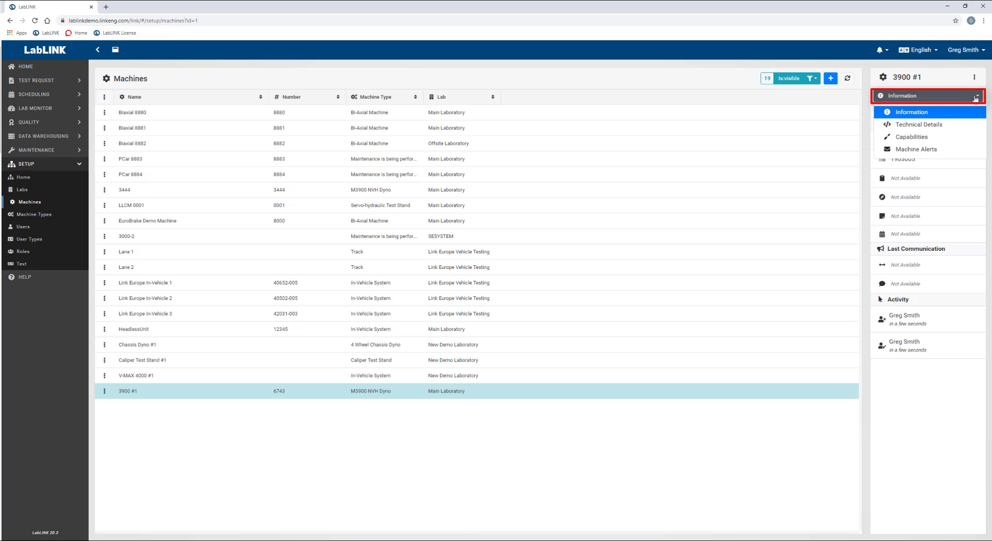
pyautogui.click(925, 125)
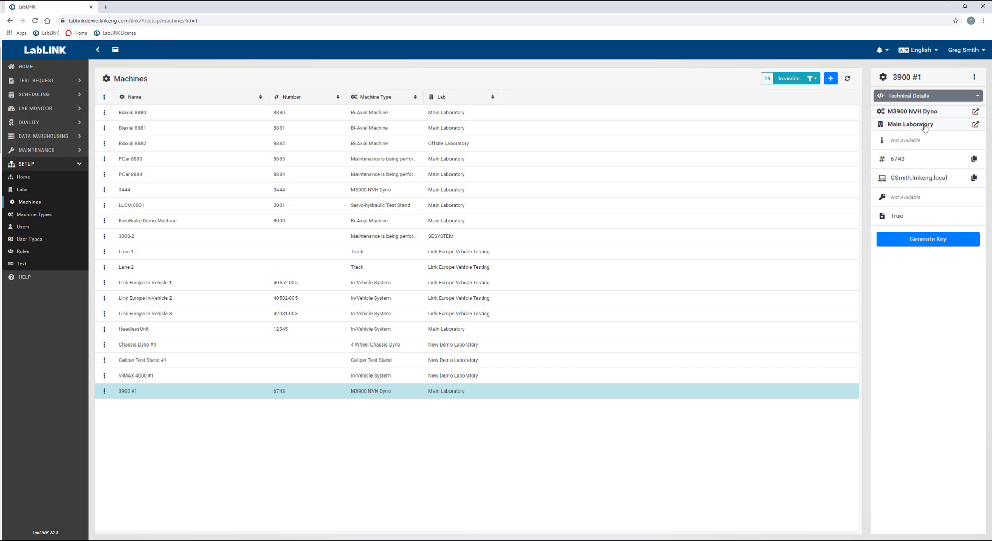
pyautogui.click(911, 242)
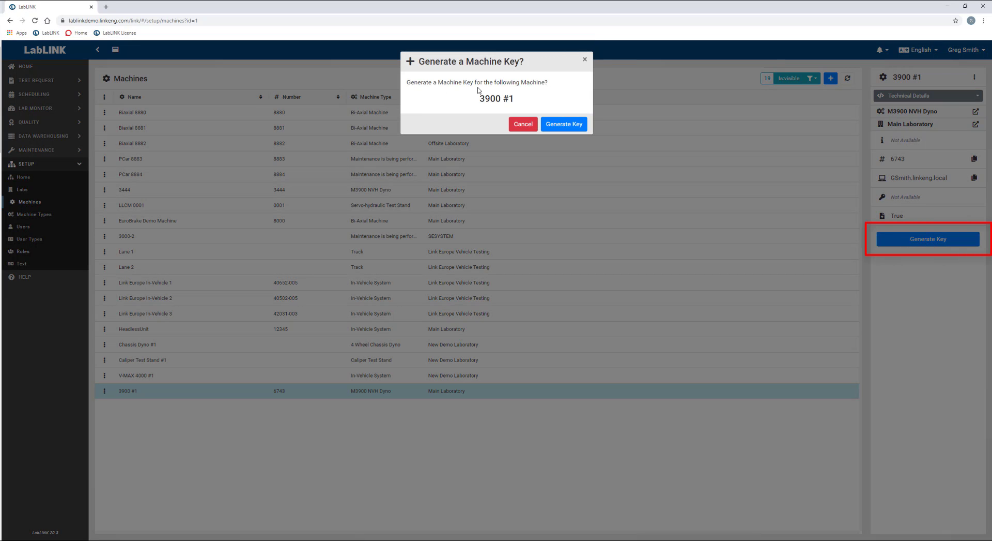
pyautogui.click(568, 125)
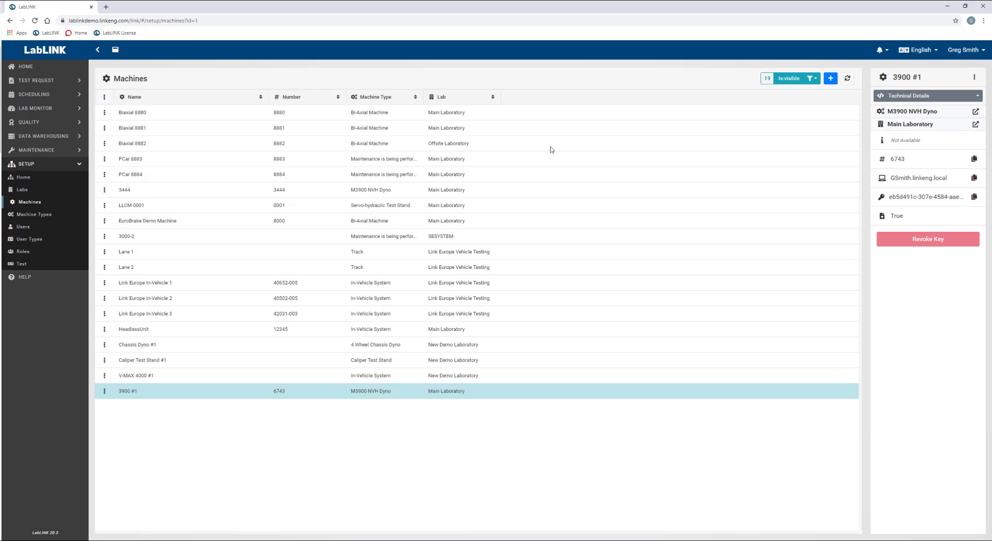
# Step: Switch to File Explorer and open the LabLINK_Install folder inside Downloads\LabLINK
pyautogui.hotkey('alt', 'Tab')
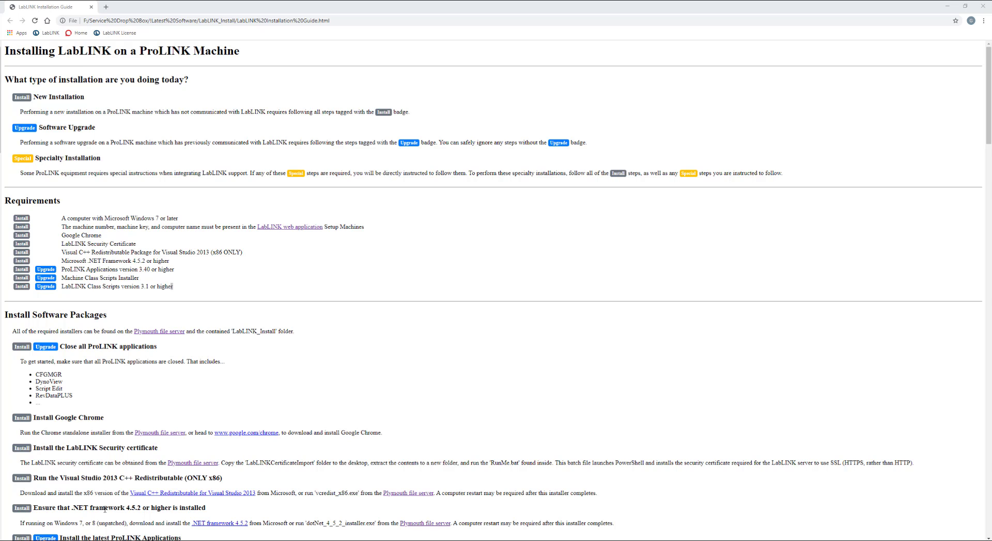
pyautogui.moveTo(87, 540)
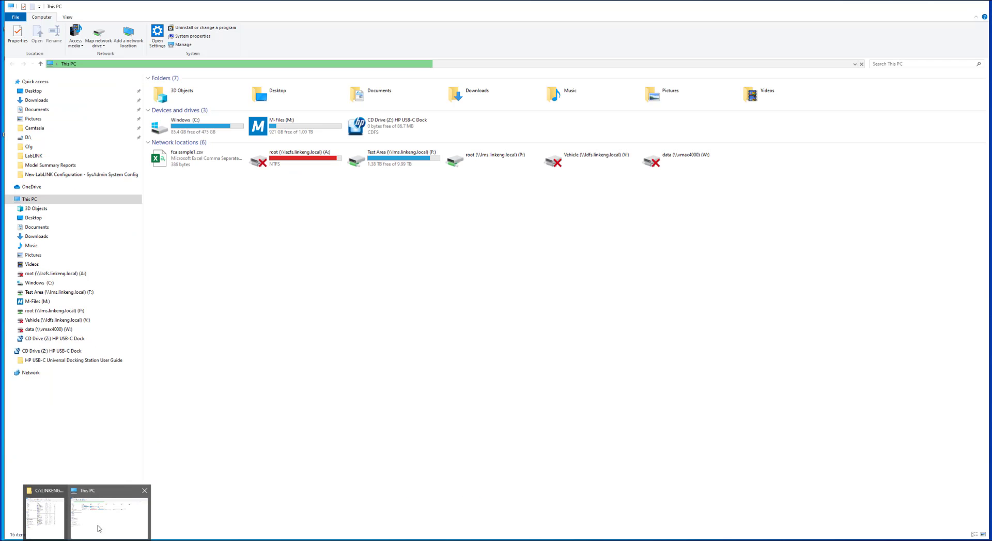
pyautogui.click(76, 508)
pyautogui.click(36, 100)
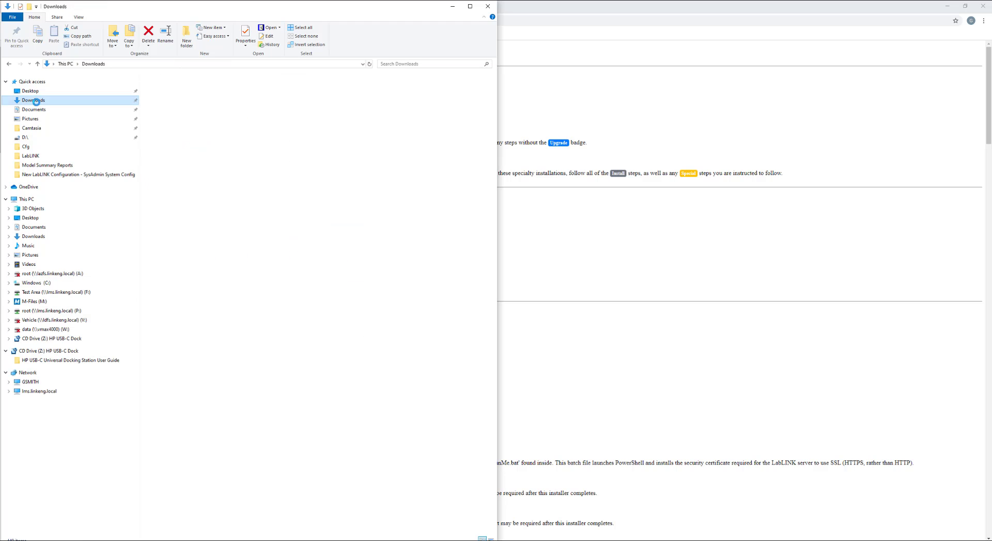
pyautogui.doubleClick(241, 144)
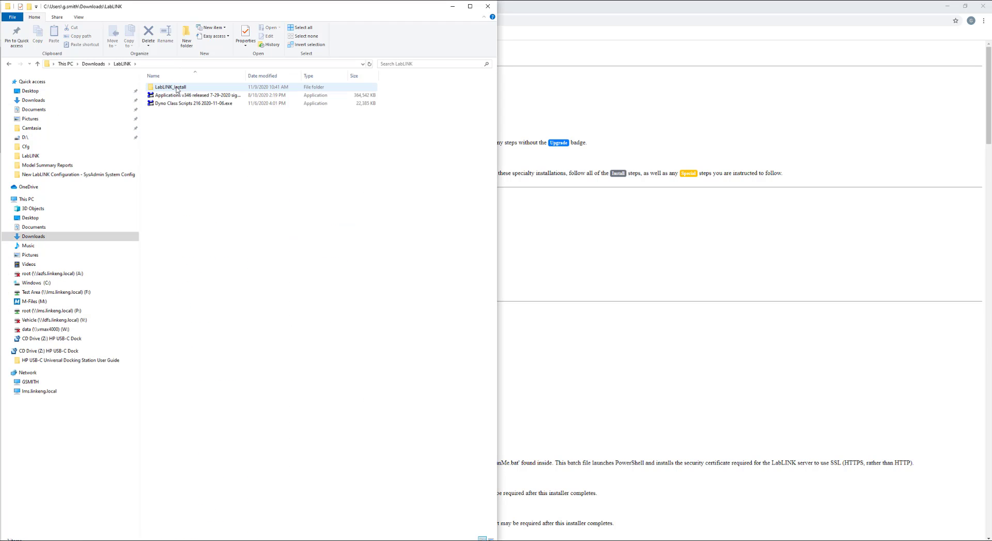
pyautogui.click(177, 89)
pyautogui.doubleClick(178, 89)
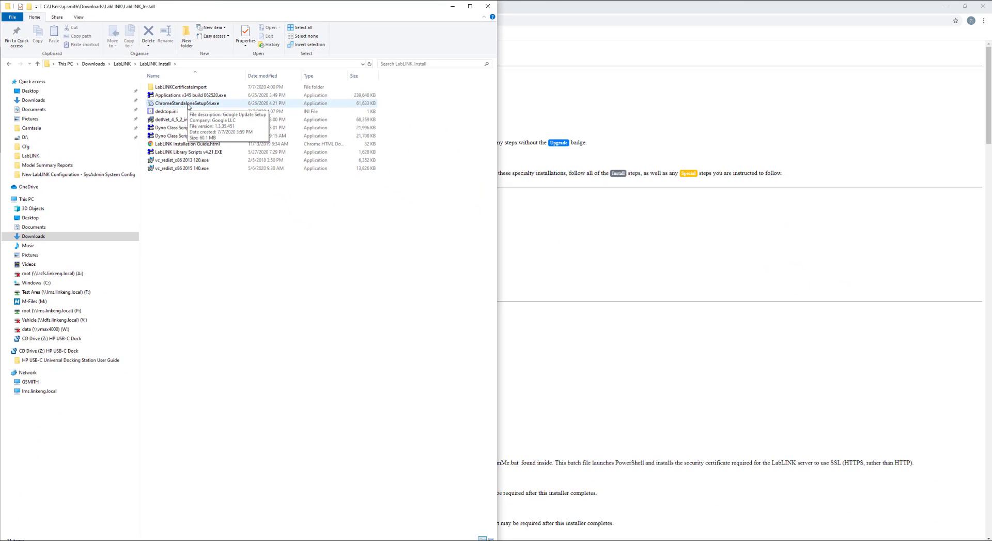
# Step: Install the LabLINK security certificate by running RunMe.bat from the LabLINKCertificateImport folder, and close the PowerShell window
pyautogui.click(561, 117)
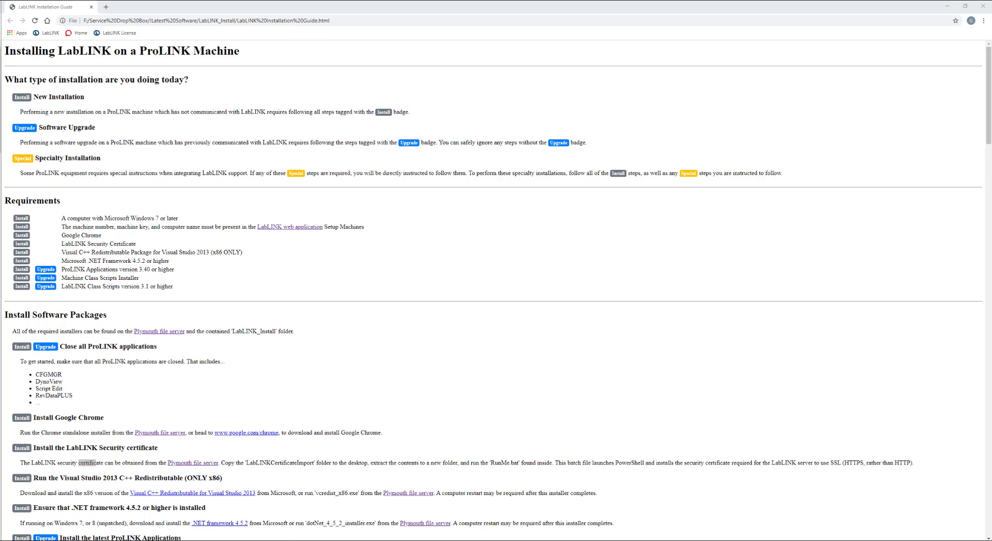
pyautogui.moveTo(87, 538)
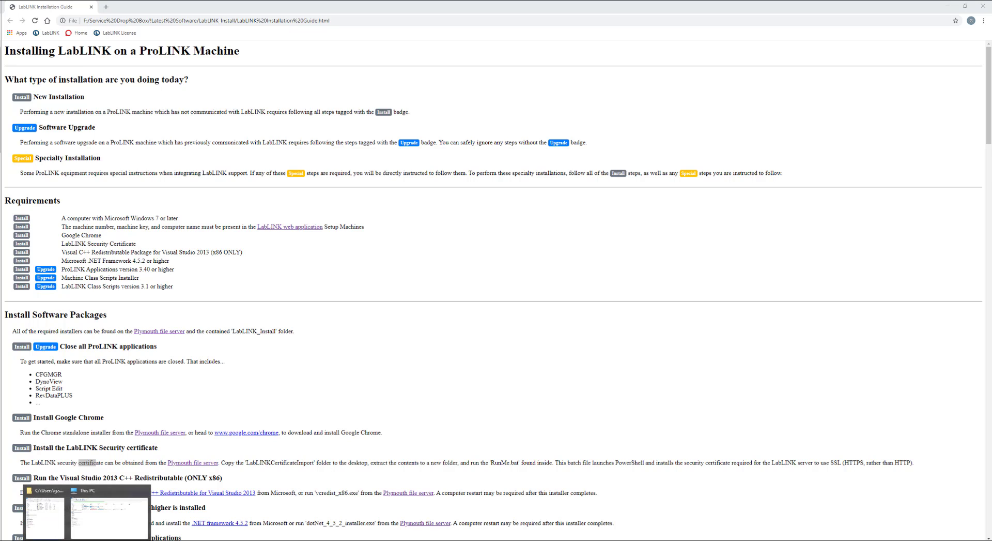
pyautogui.click(60, 524)
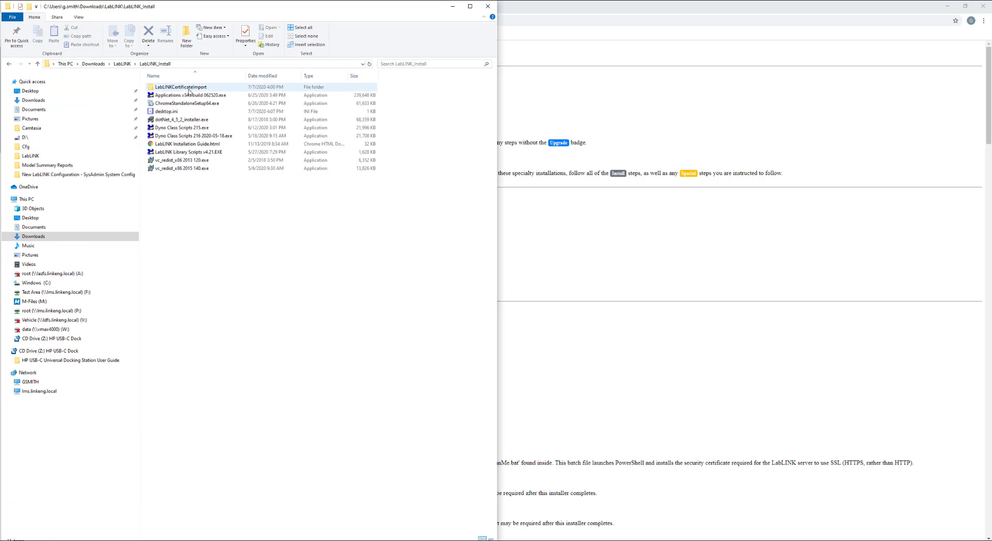
pyautogui.click(165, 88)
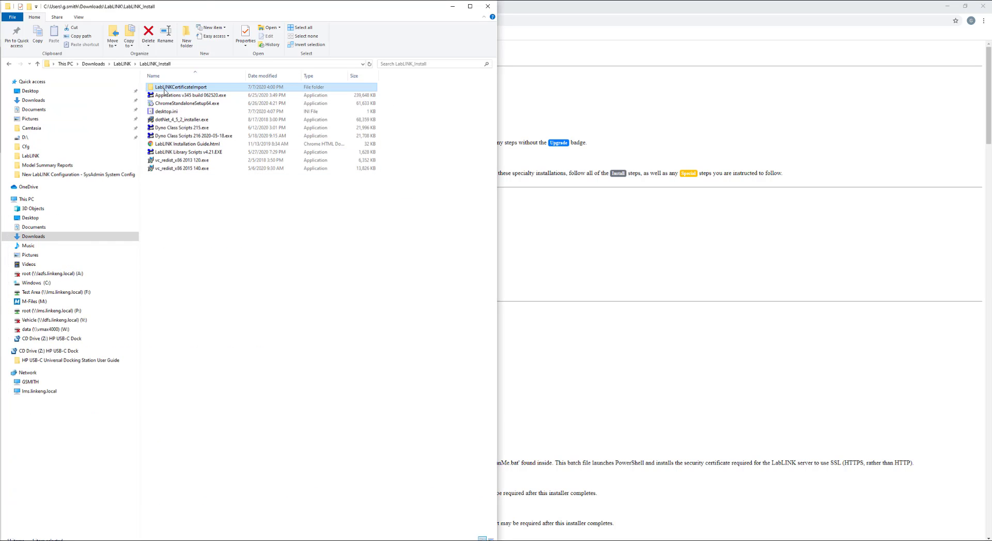
pyautogui.doubleClick(166, 87)
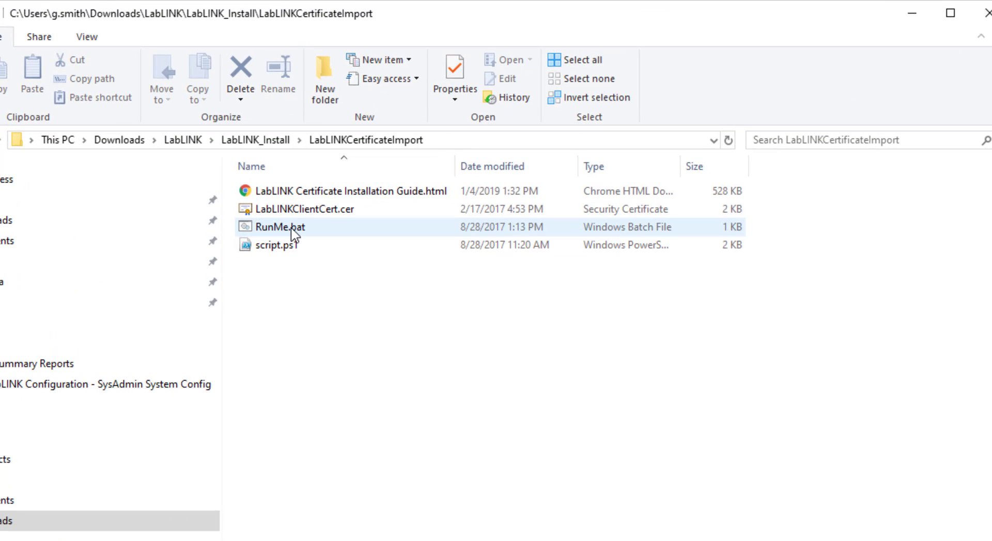
pyautogui.click(189, 124)
pyautogui.doubleClick(289, 227)
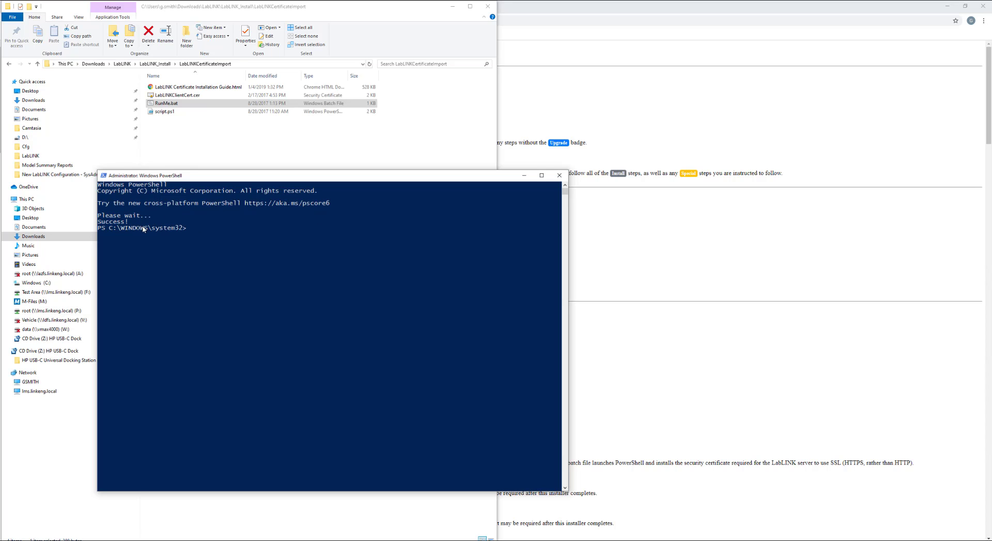
pyautogui.click(560, 176)
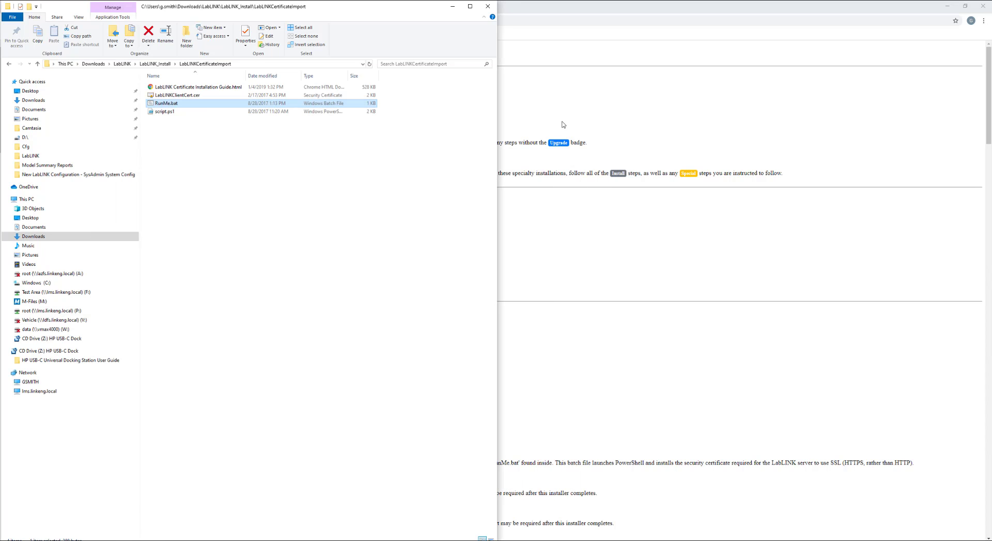
# Step: Check the secure connection by loading lablinkdemo.linkeng.com/link in a new Chrome tab, and close that tab
pyautogui.click(565, 125)
pyautogui.click(106, 6)
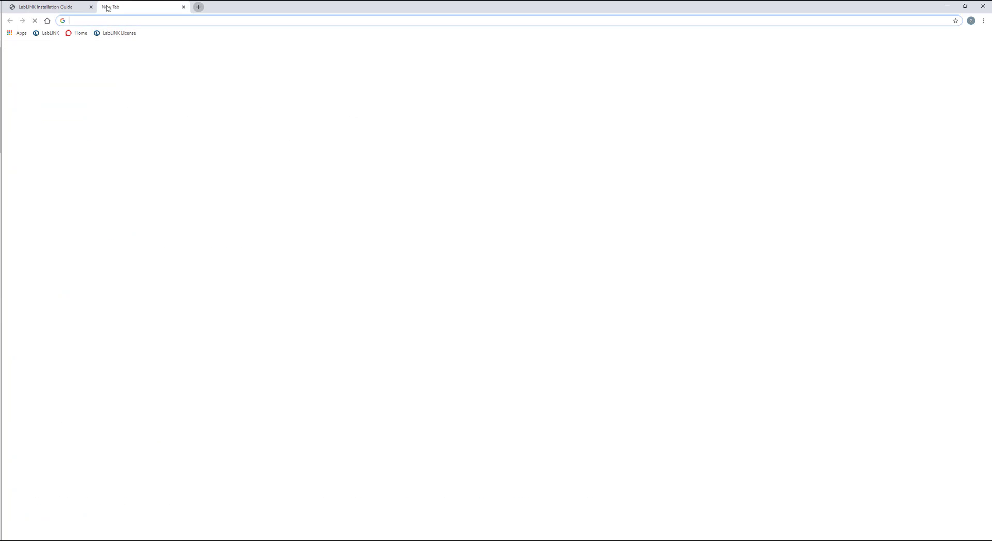
pyautogui.write('lablinkdemo.linkeng.com/link')
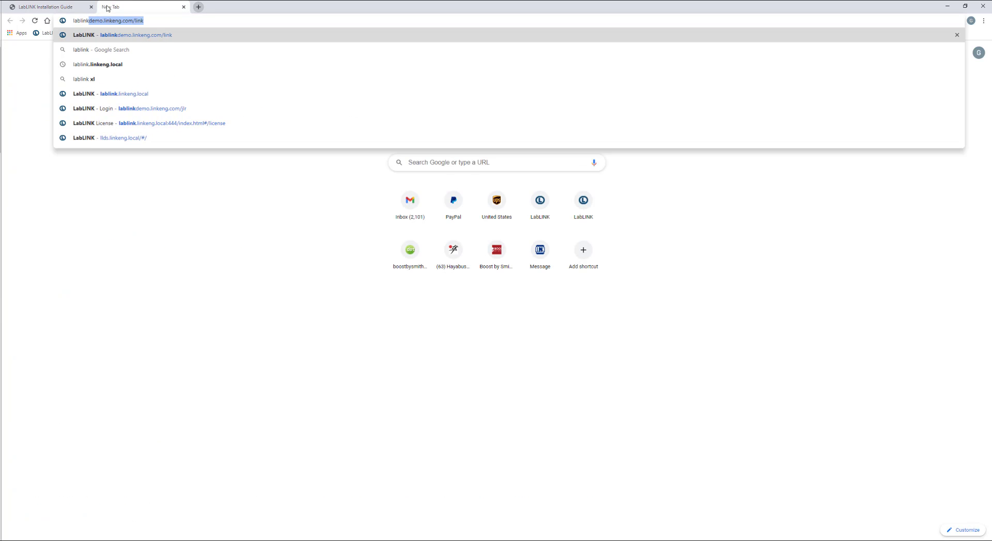
pyautogui.press('Return')
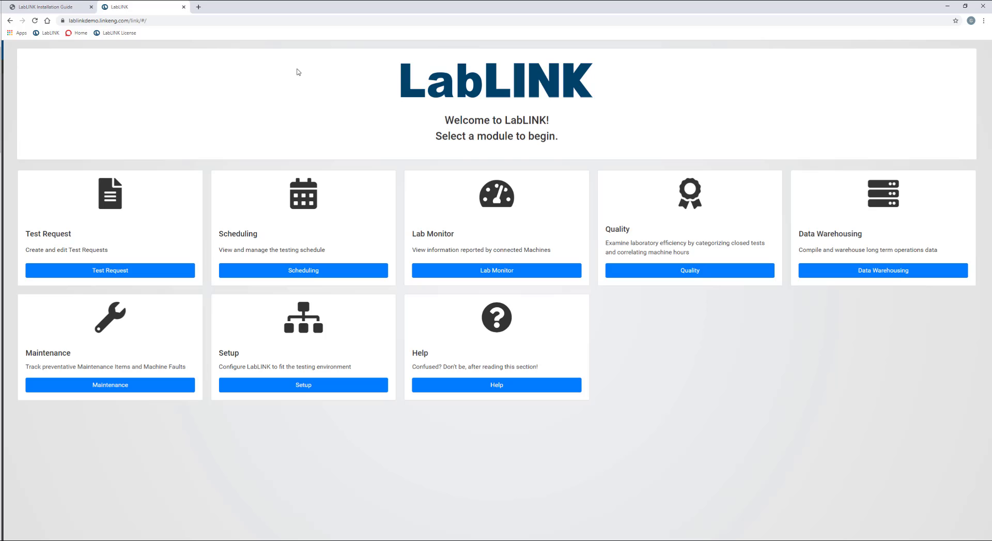
pyautogui.hotkey('ctrl', 'w')
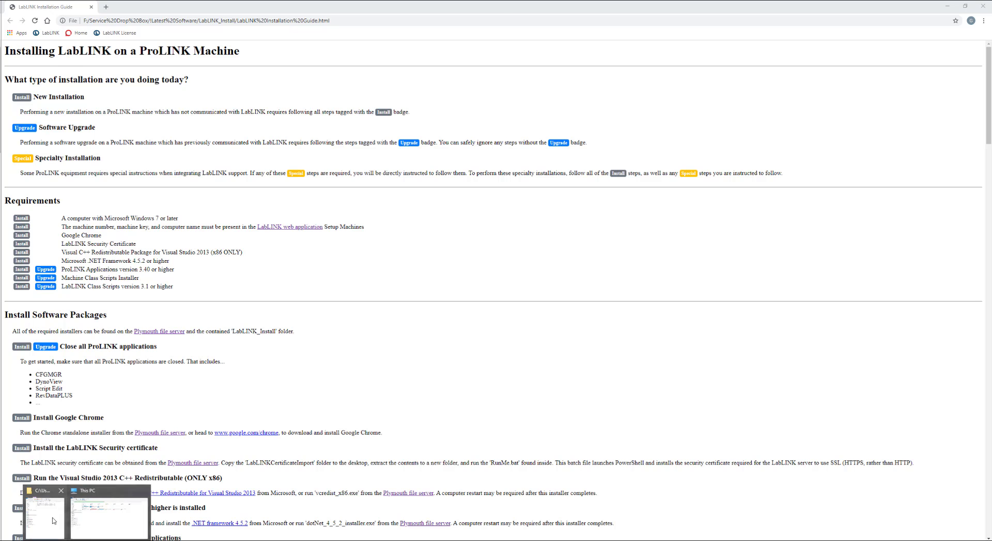
# Step: Check the Visual C++ 2013 x86 redistributable by running vc_redist_x86 2013 120.exe from LabLINK_Install, and close its setup
pyautogui.click(111, 515)
pyautogui.click(207, 219)
pyautogui.hotkey('alt', 'Left')
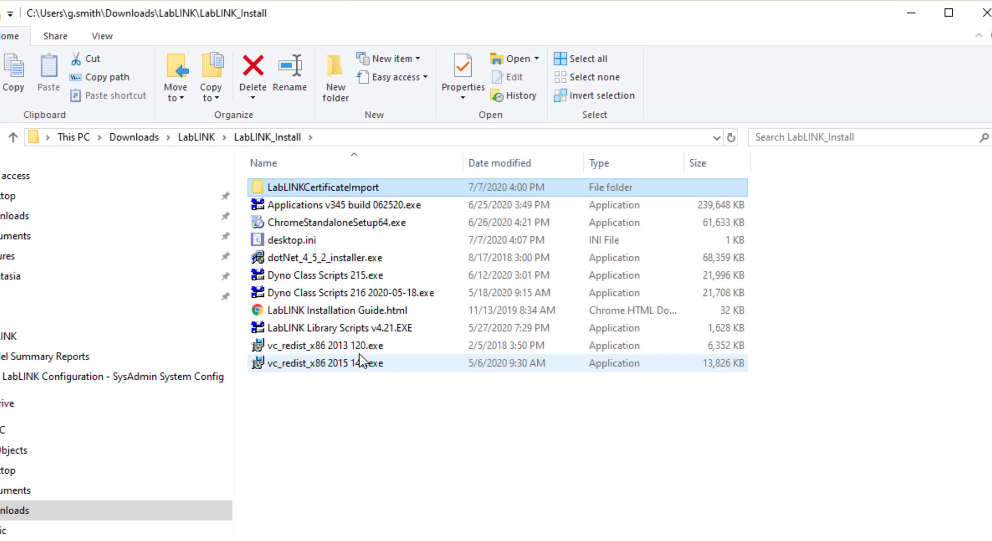
pyautogui.click(386, 352)
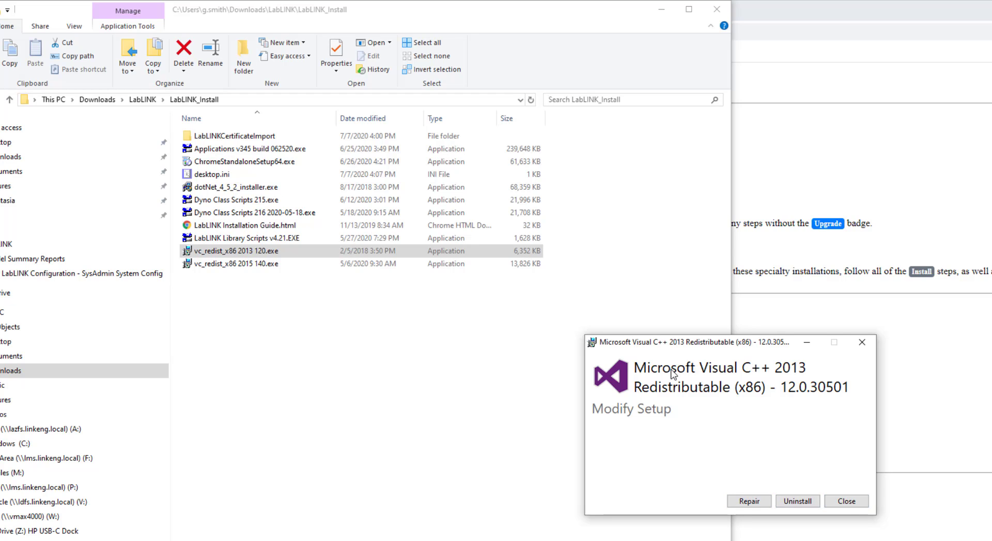
pyautogui.click(850, 504)
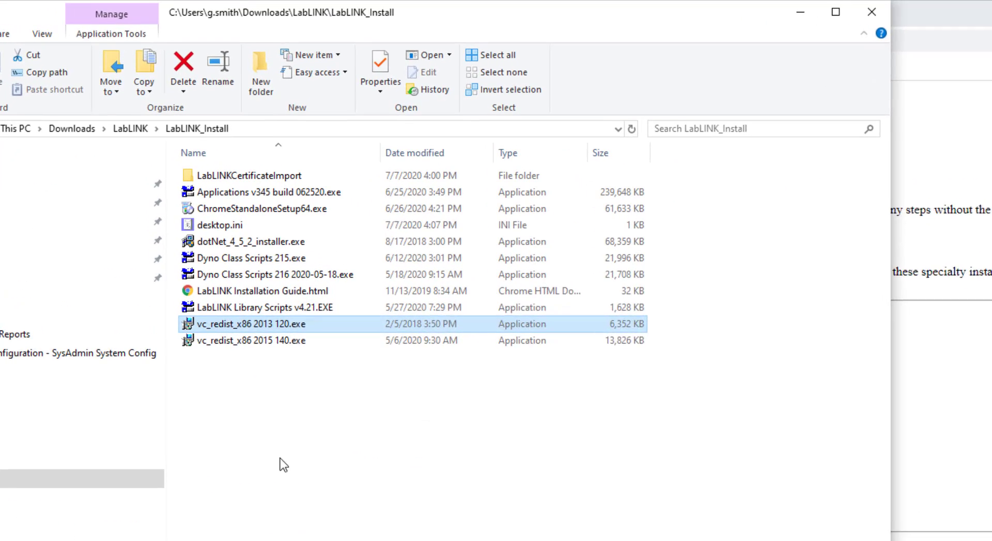
# Step: Check for .NET Framework 4.5.2 by running dotNet_4_5_2_installer.exe, close the installer, and return to the installation guide
pyautogui.click(295, 249)
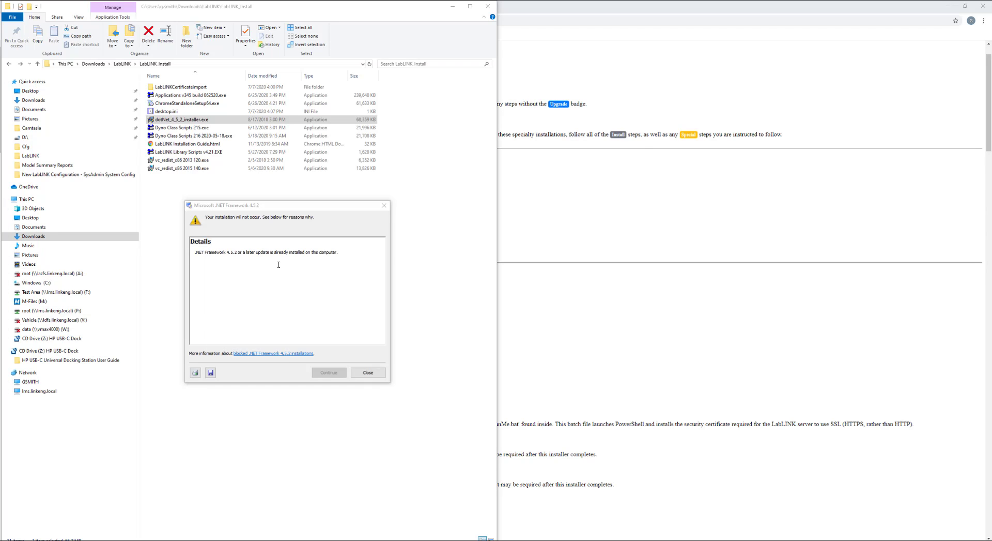
pyautogui.click(370, 373)
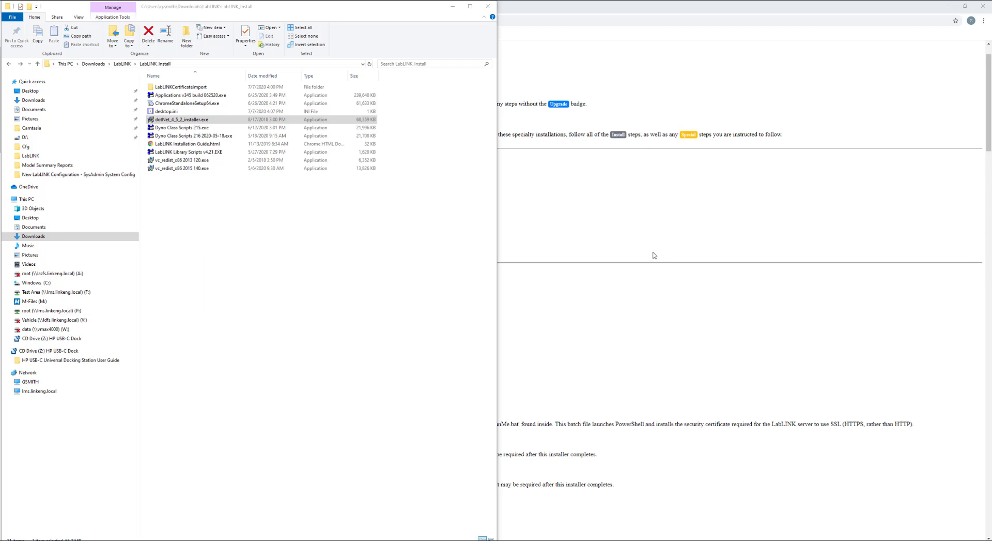
pyautogui.click(632, 296)
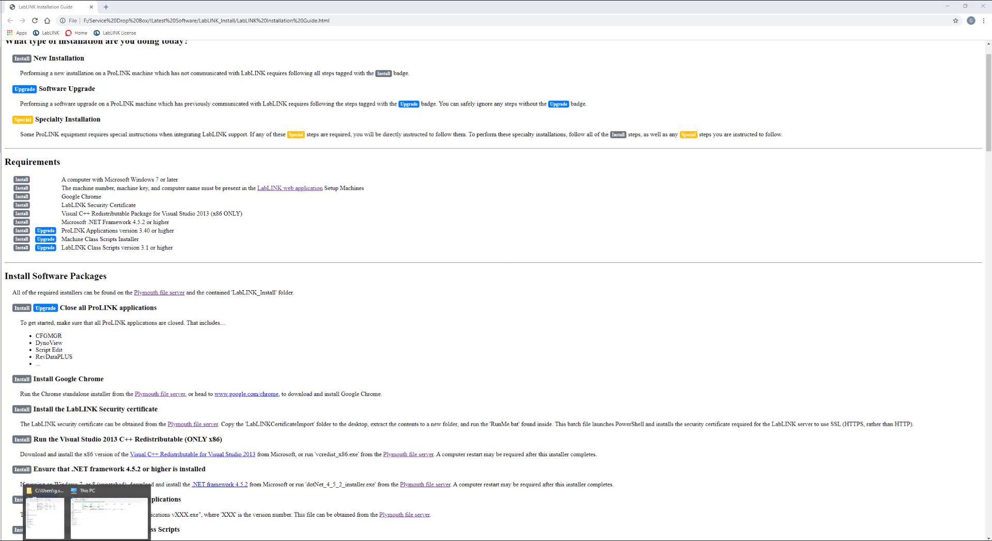
# Step: Install the ProLINK Applications v346 package from Downloads\LabLINK into C:\Linkeng\ without backing up existing Link software, and close the installer
pyautogui.click(76, 533)
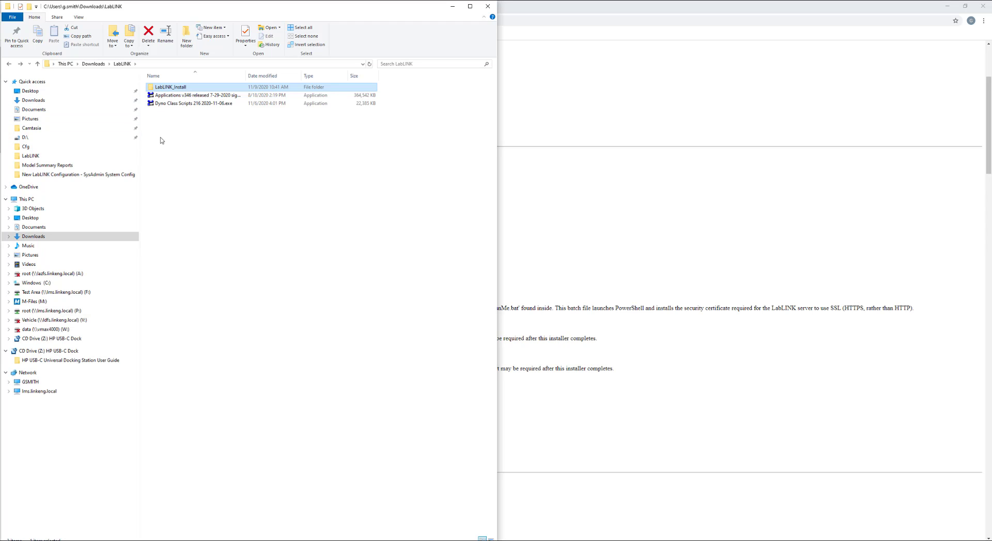
pyautogui.click(165, 147)
pyautogui.click(180, 102)
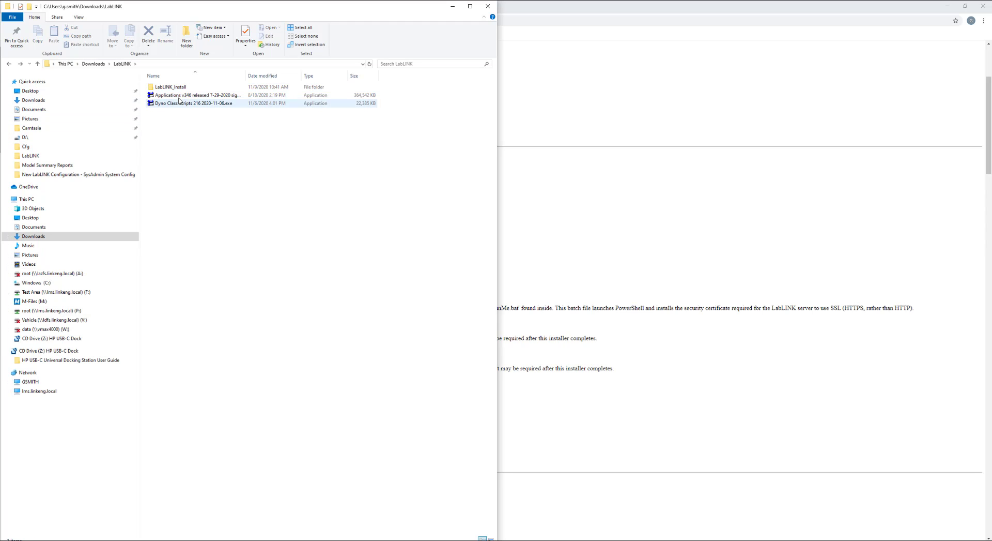
pyautogui.click(180, 97)
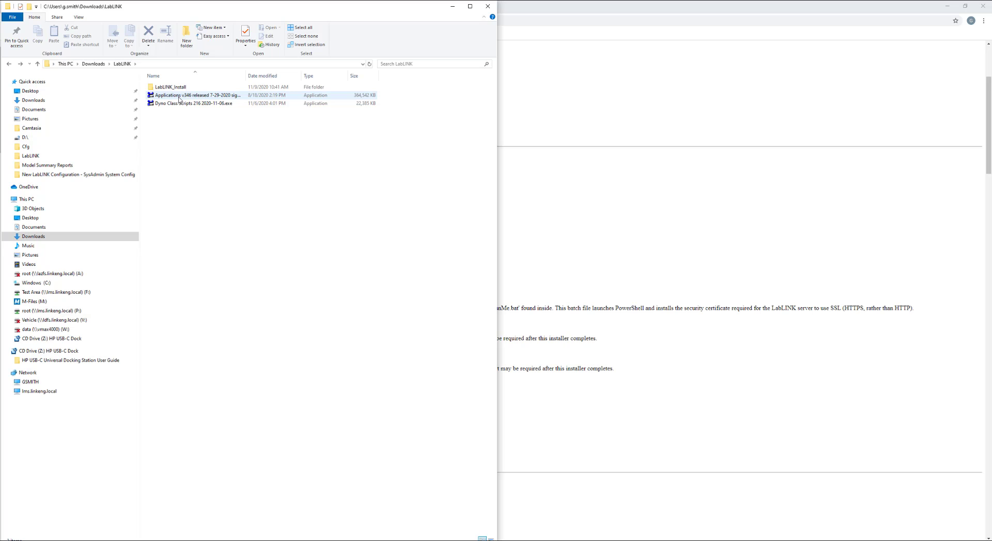
pyautogui.click(180, 97)
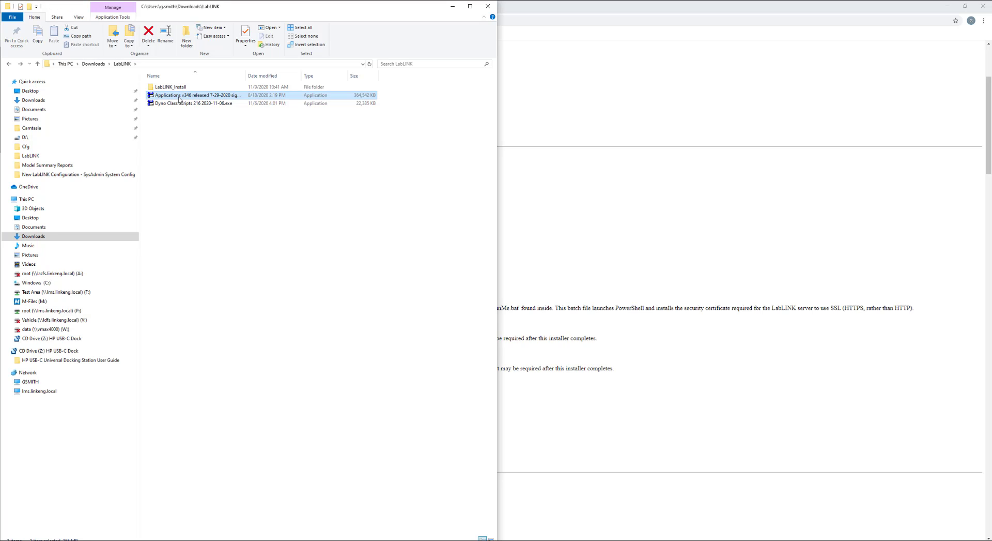
pyautogui.click(143, 251)
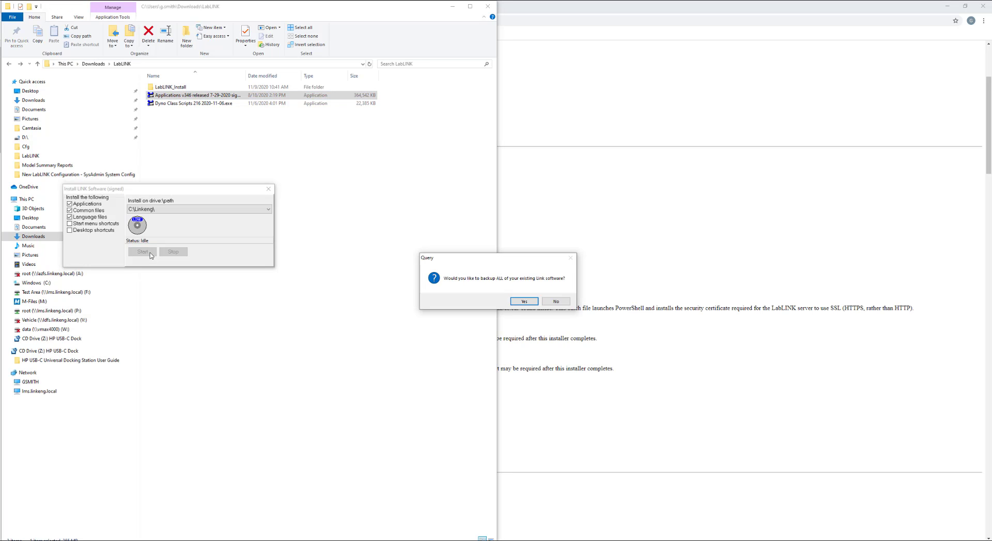
pyautogui.click(550, 302)
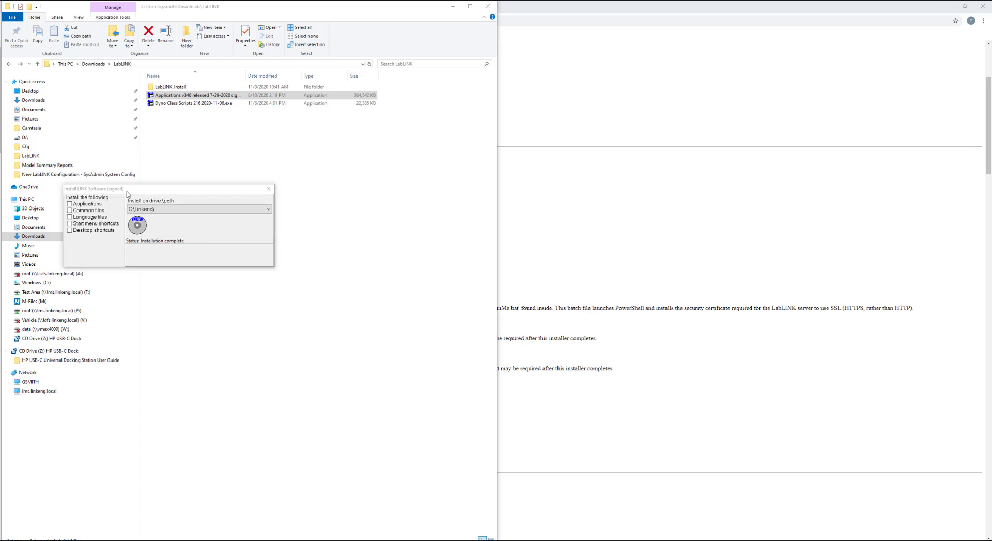
pyautogui.click(266, 189)
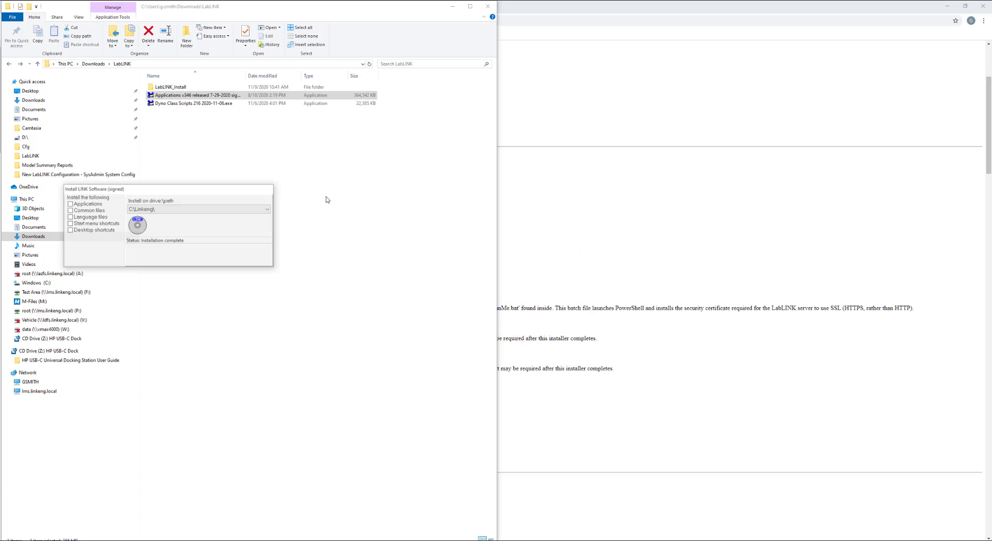
# Step: Install the Dyno class scripts, Dyno help and Common Library Scripts from Dyno Class Scripts 216 2020-11-06.exe into C:\Linkeng\ without a backup
pyautogui.click(604, 238)
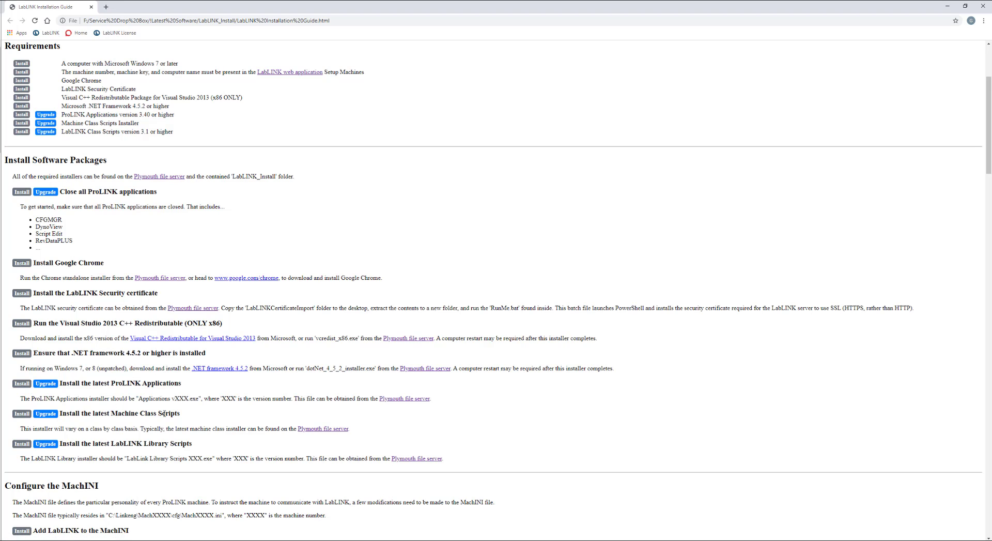
pyautogui.click(86, 540)
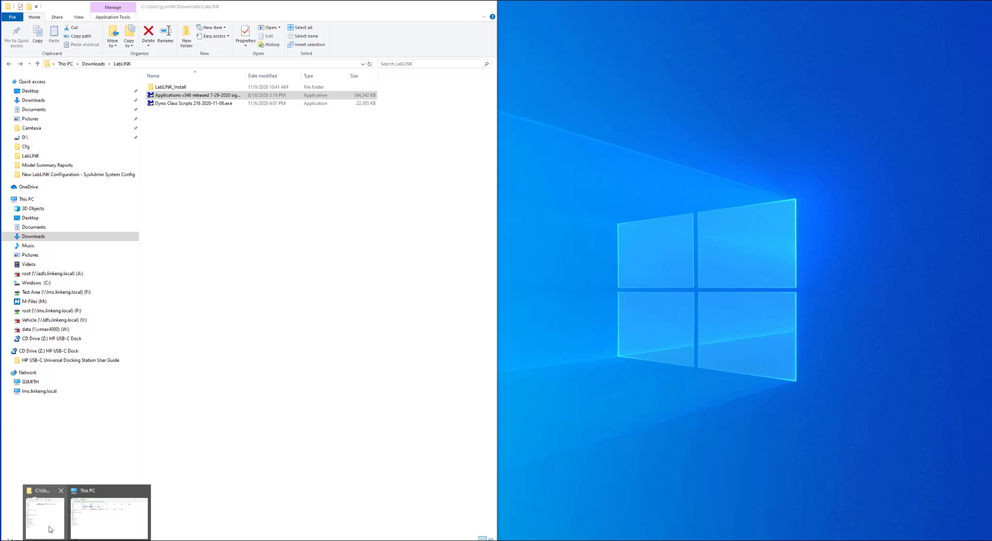
pyautogui.click(50, 526)
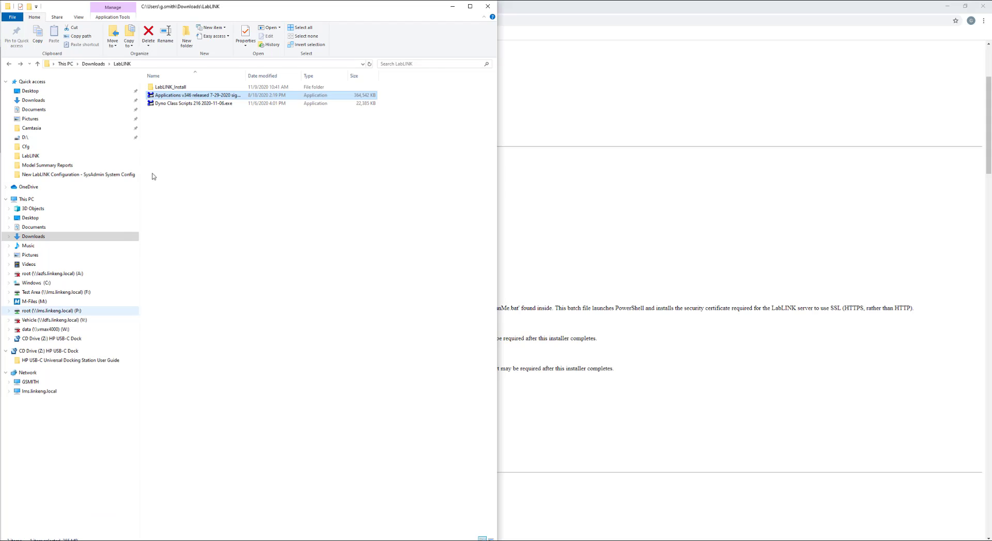
pyautogui.click(187, 105)
pyautogui.doubleClick(187, 105)
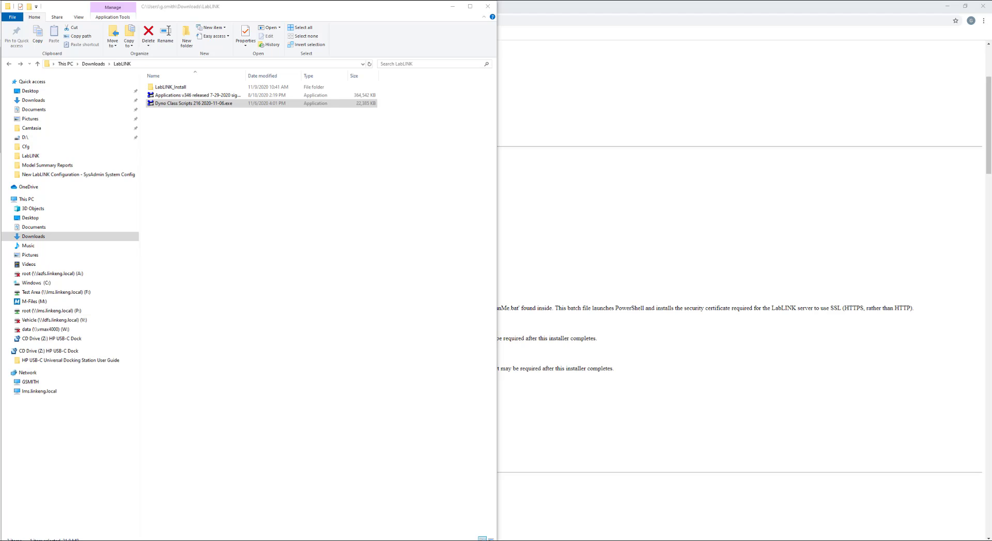
pyautogui.click(297, 193)
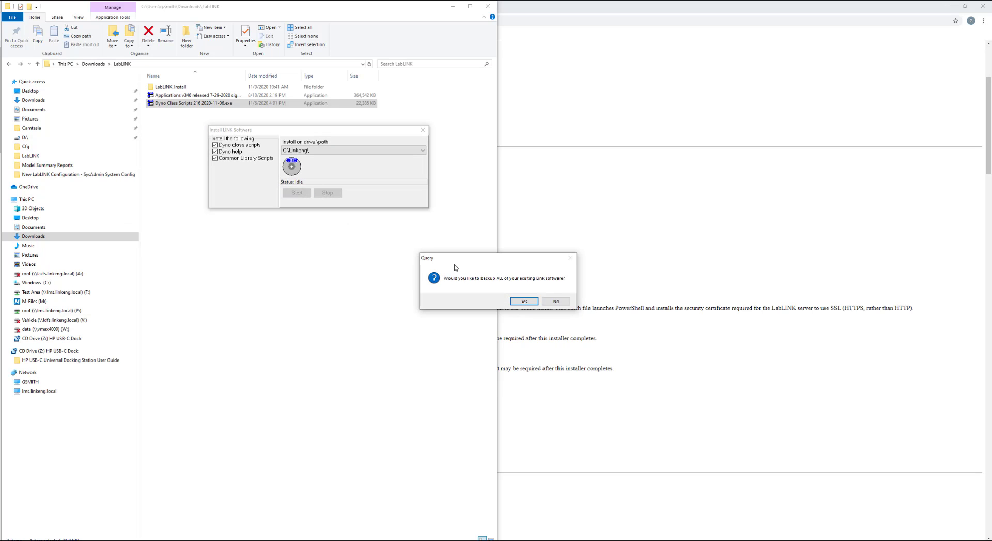
pyautogui.click(554, 302)
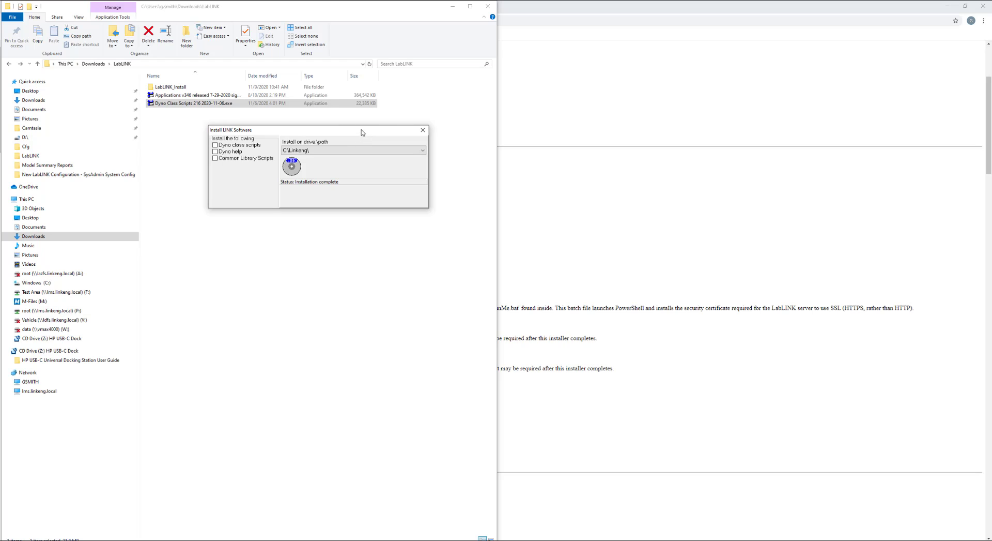
# Step: Close the Dyno class scripts installer and open the LabLINK_Install folder in Downloads\LabLINK
pyautogui.moveTo(362, 132); pyautogui.dragTo(295, 191)
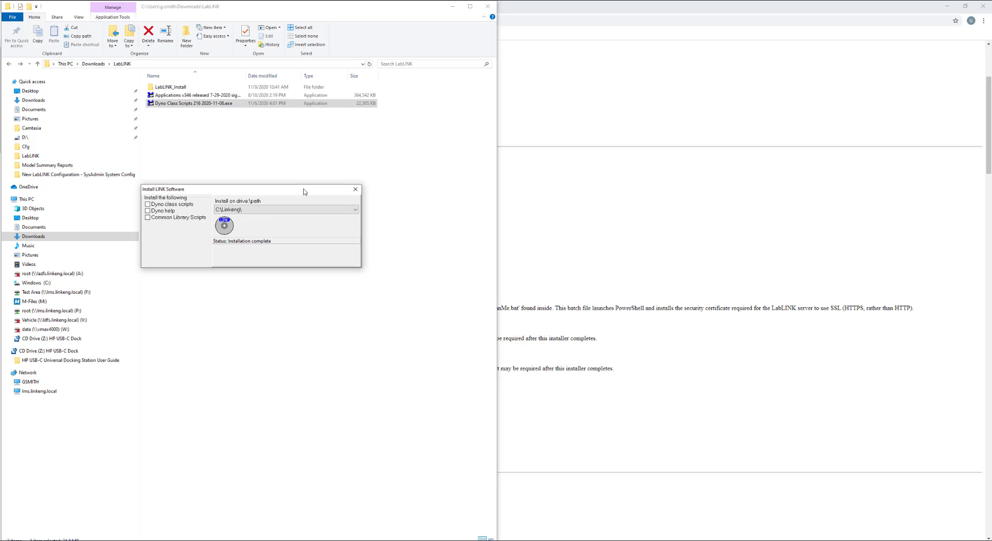
pyautogui.click(355, 191)
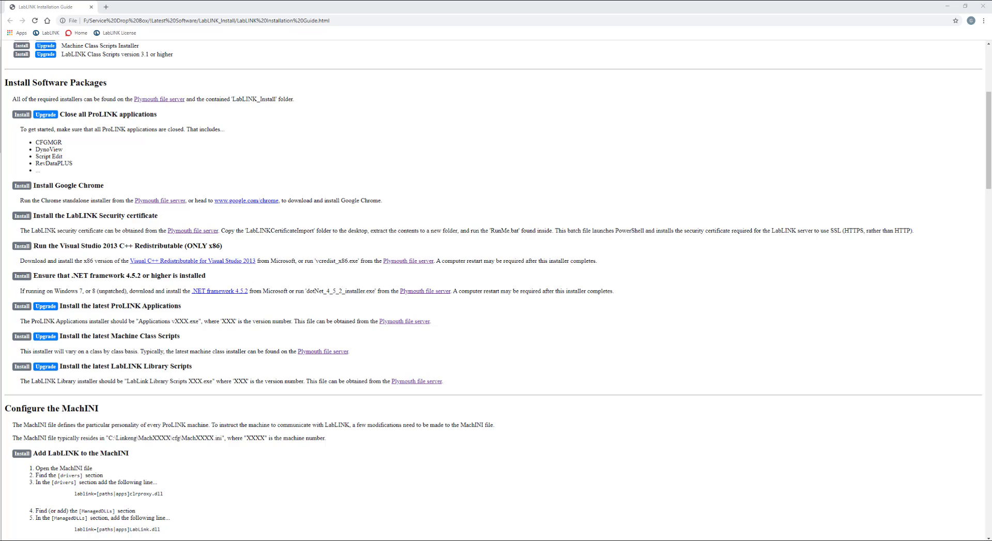
pyautogui.moveTo(51, 538)
pyautogui.click(50, 516)
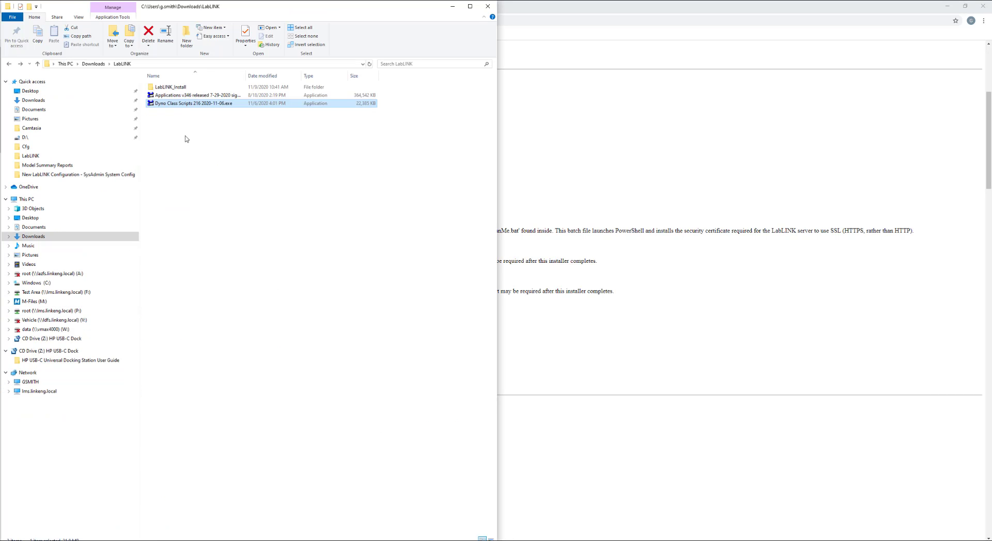
pyautogui.click(180, 89)
pyautogui.doubleClick(181, 89)
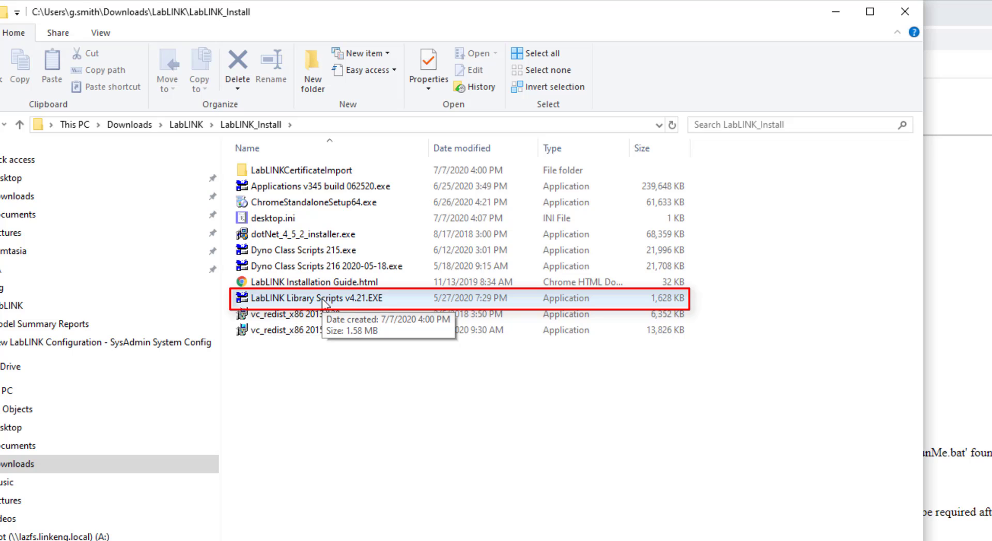
# Step: Install the Lablink class scripts from LabLINK Library Scripts v4.21.EXE into C:\Linkeng\ without backing up existing Link software, and close the installer
pyautogui.doubleClick(323, 298)
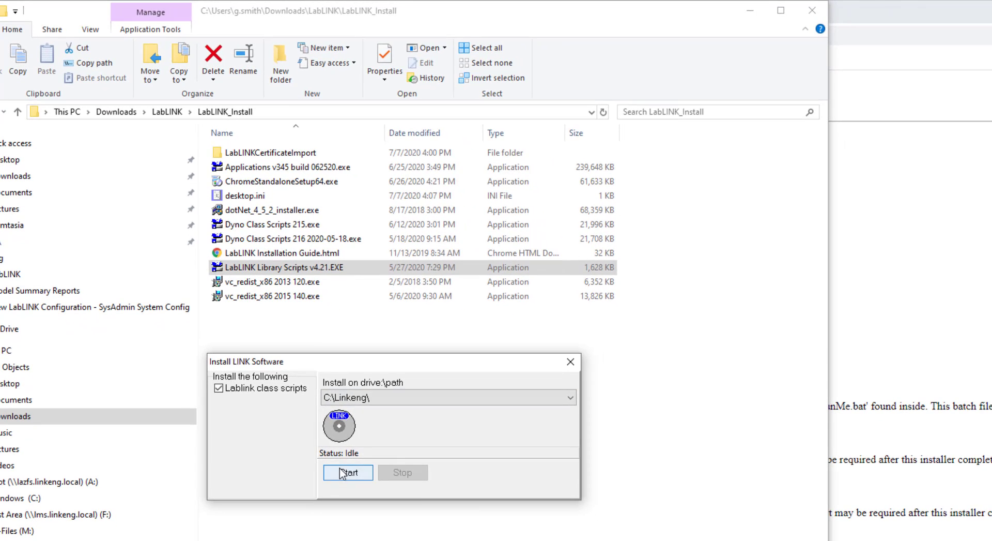
pyautogui.click(342, 472)
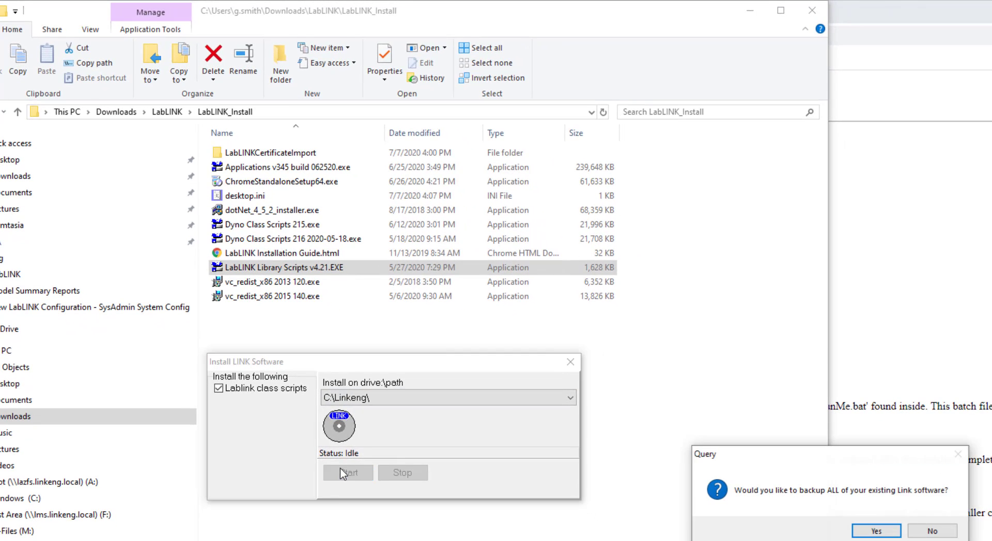
pyautogui.click(939, 533)
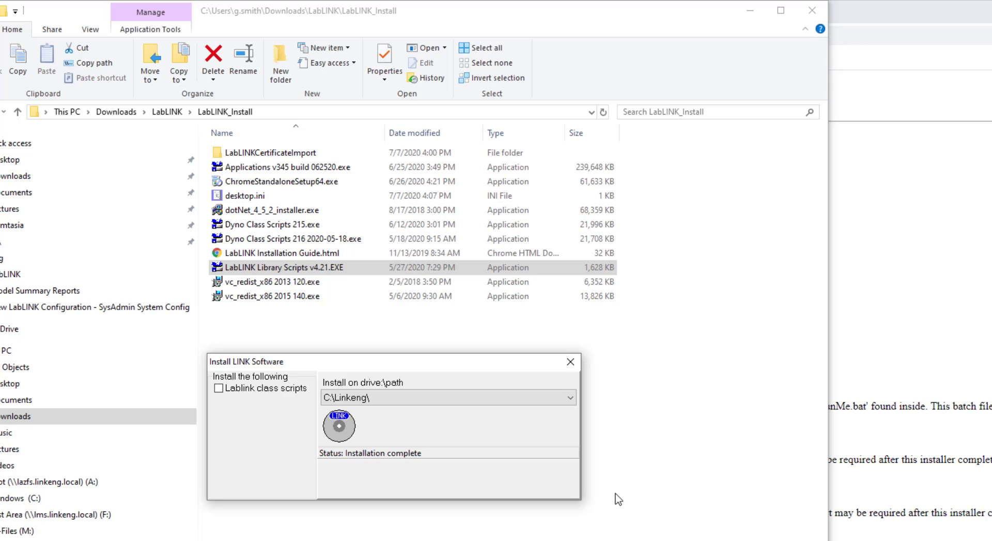
pyautogui.click(571, 361)
# Step: Return to the installation guide's Configure the MachINI section, and open mach6743.INI from C:\LINKENG\mach6743\Cfg in ScriptEdit
pyautogui.hotkey('alt', 'Tab')
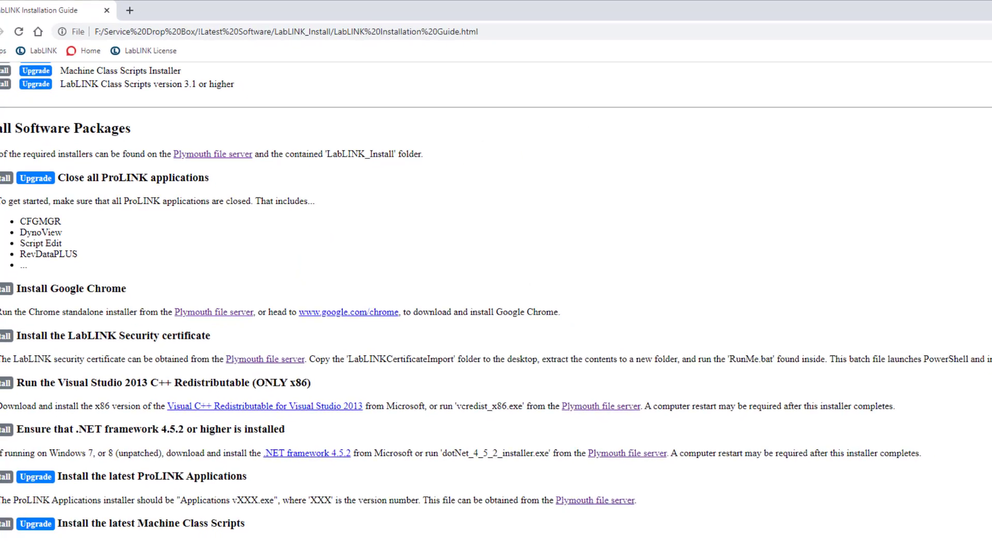
pyautogui.scroll(-2, 312, 446)
pyautogui.scroll(-5, 312, 446)
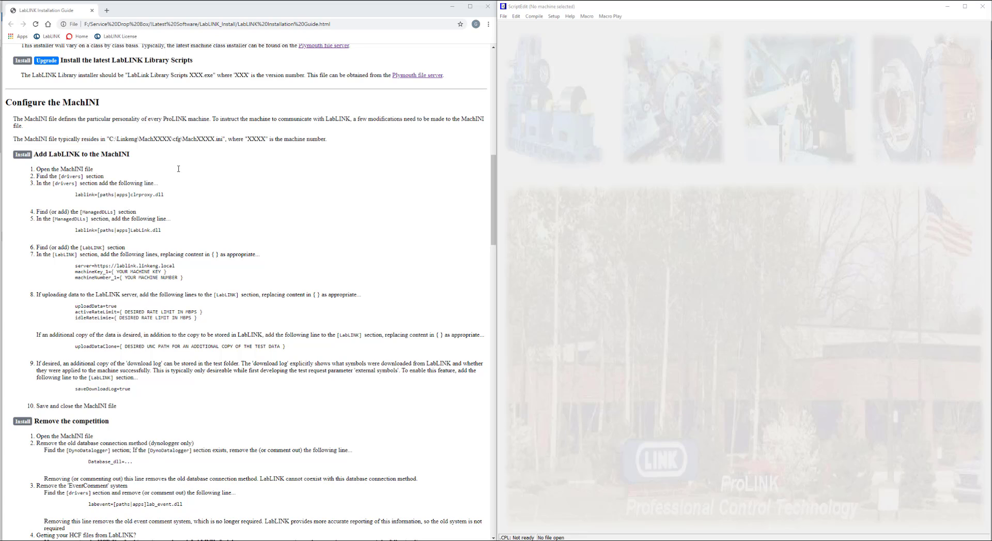
pyautogui.click(504, 16)
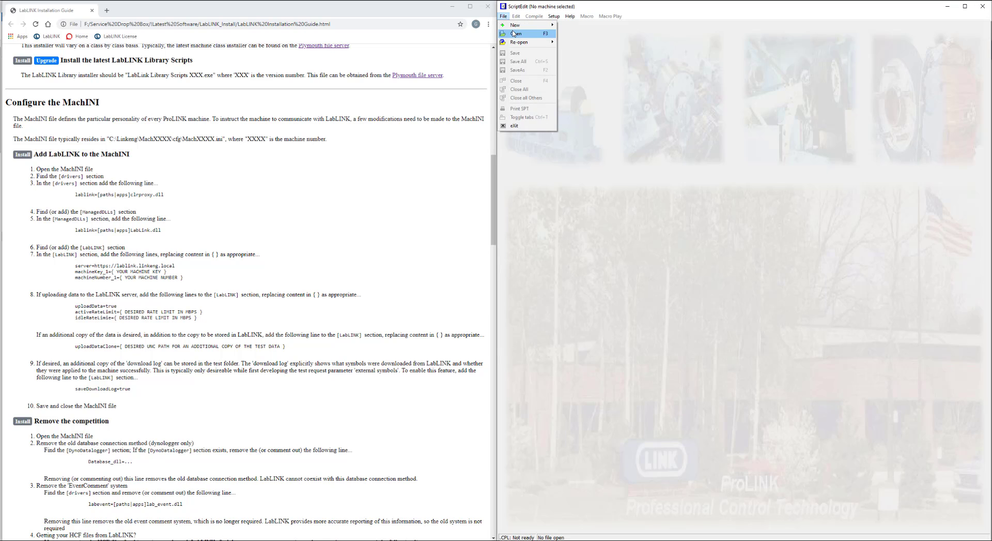
pyautogui.click(514, 34)
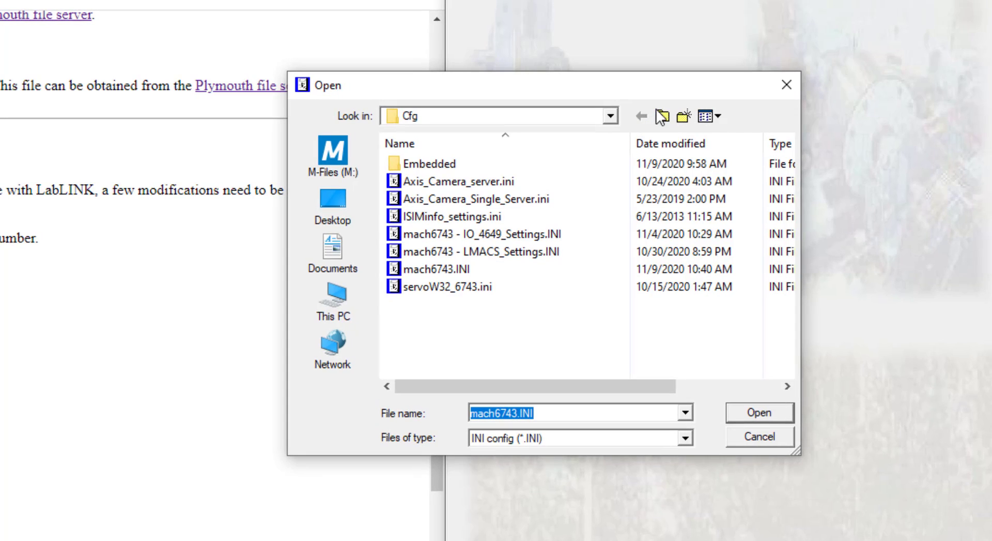
pyautogui.click(588, 88)
pyautogui.click(661, 116)
pyautogui.click(662, 117)
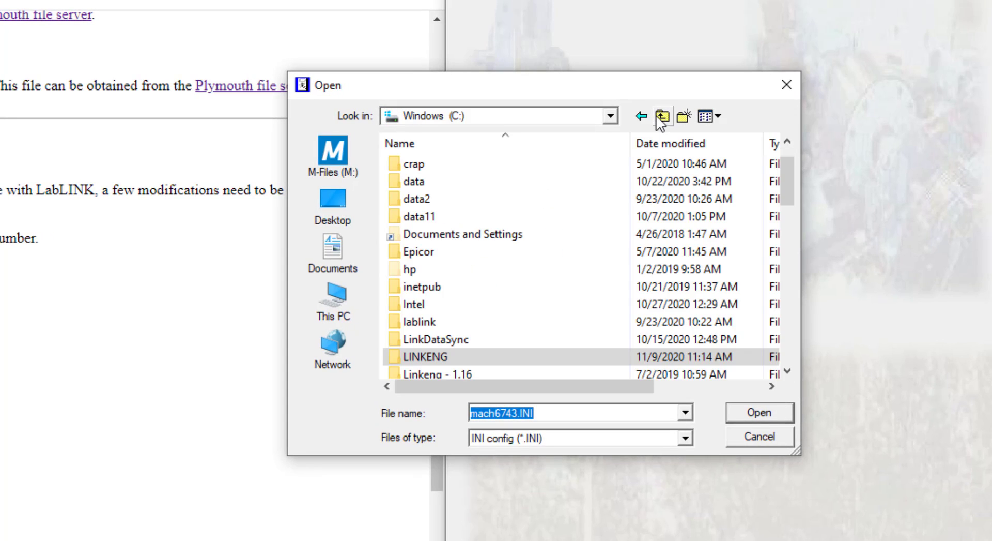
pyautogui.doubleClick(413, 357)
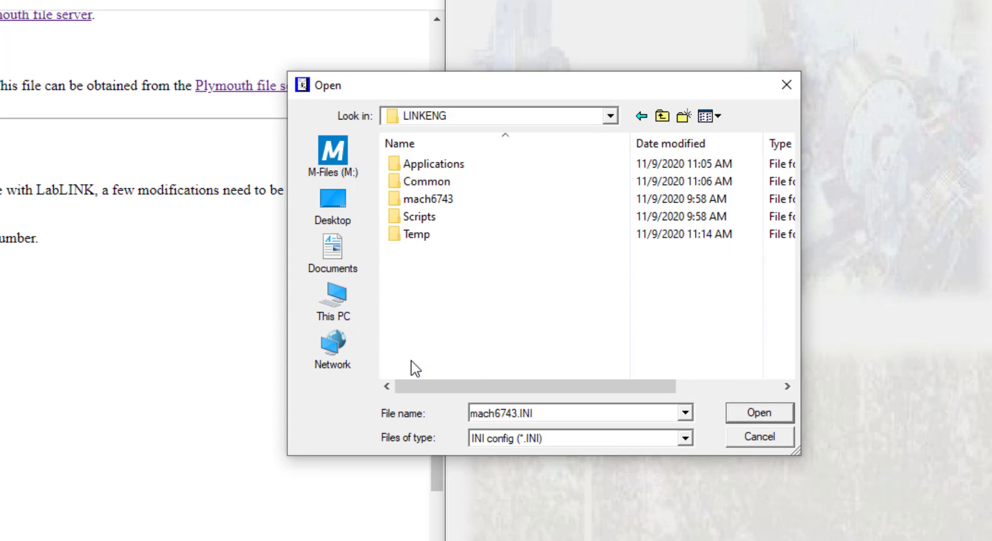
pyautogui.doubleClick(412, 203)
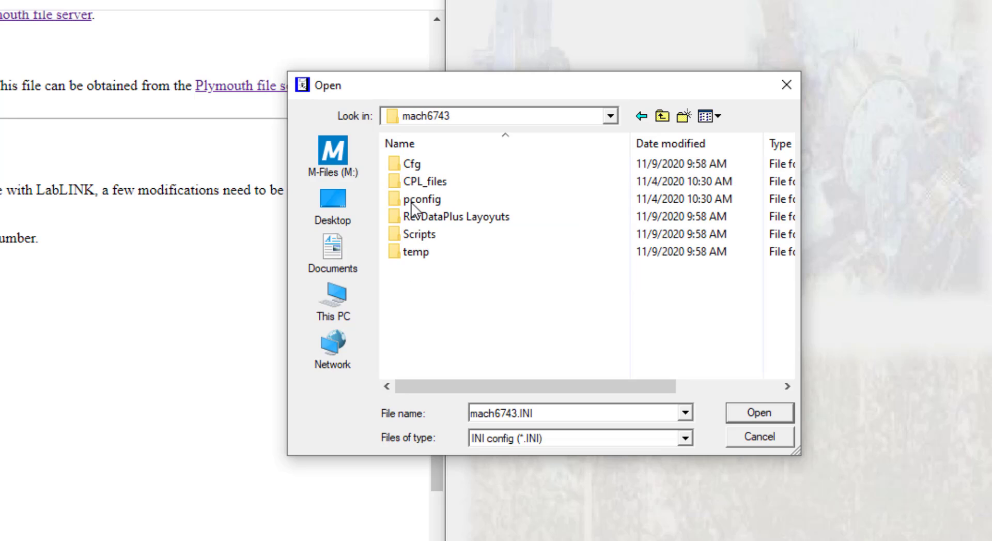
pyautogui.doubleClick(410, 166)
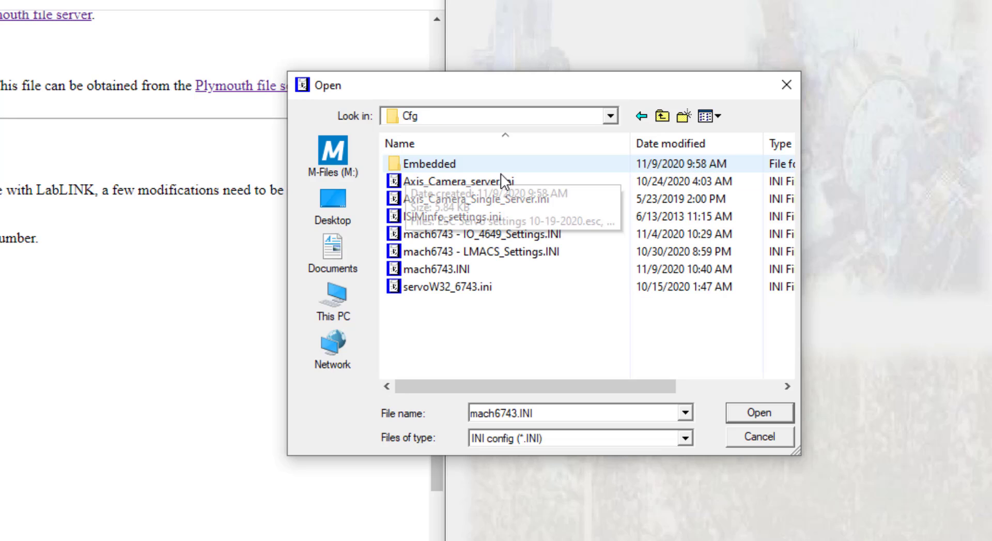
pyautogui.doubleClick(457, 275)
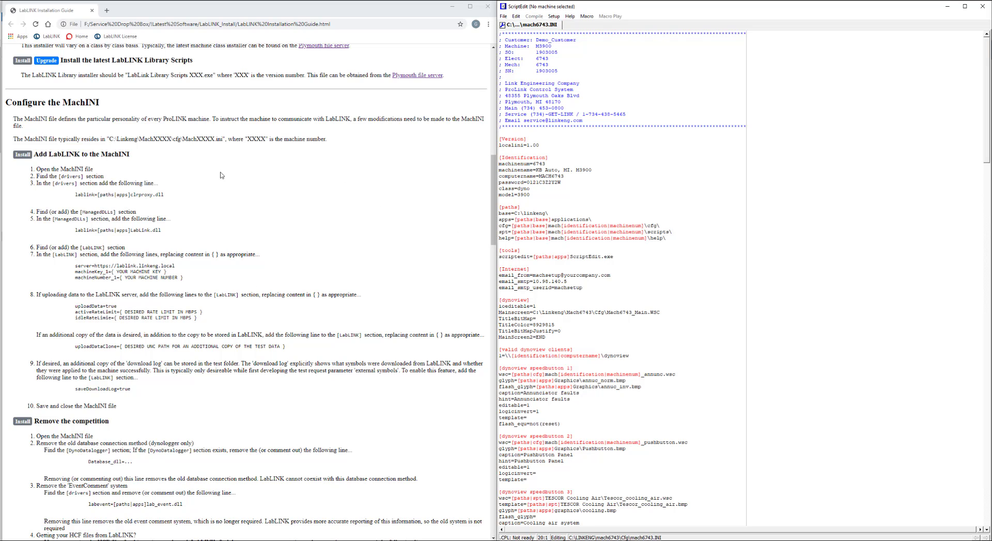
# Step: Find the [drivers] section in mach6743.INI and add the guide's line lablink=[paths|apps]clrproxy.dll at its end
pyautogui.click(630, 172)
pyautogui.click(676, 197)
pyautogui.hotkey('ctrl', 'f')
pyautogui.write('drivers')
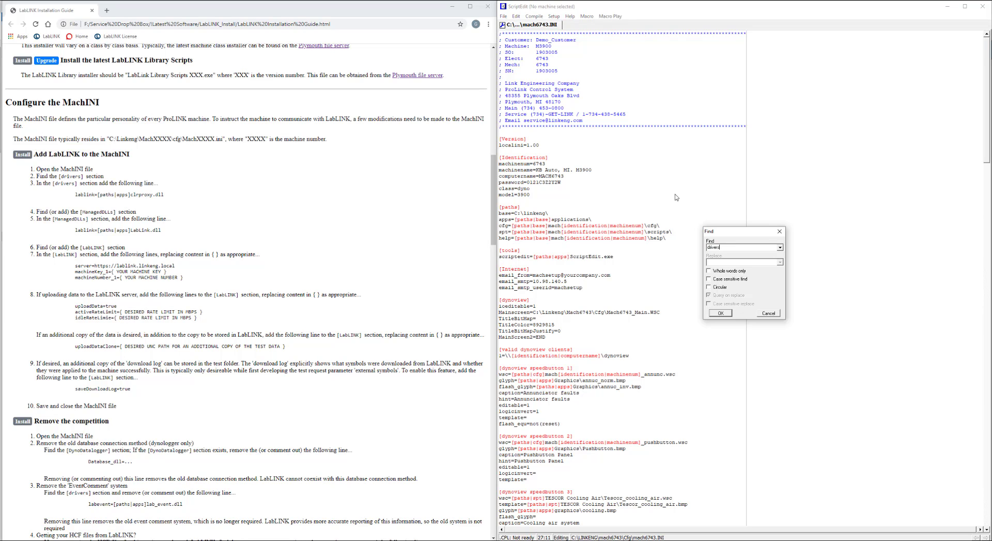
pyautogui.press('Return')
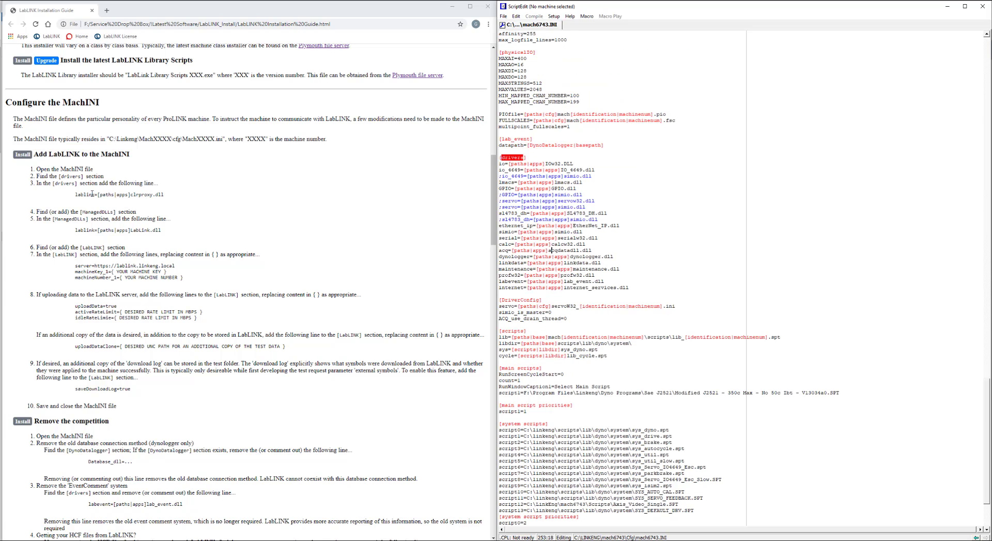
pyautogui.moveTo(73, 195); pyautogui.dragTo(165, 196)
pyautogui.hotkey('ctrl', 'c')
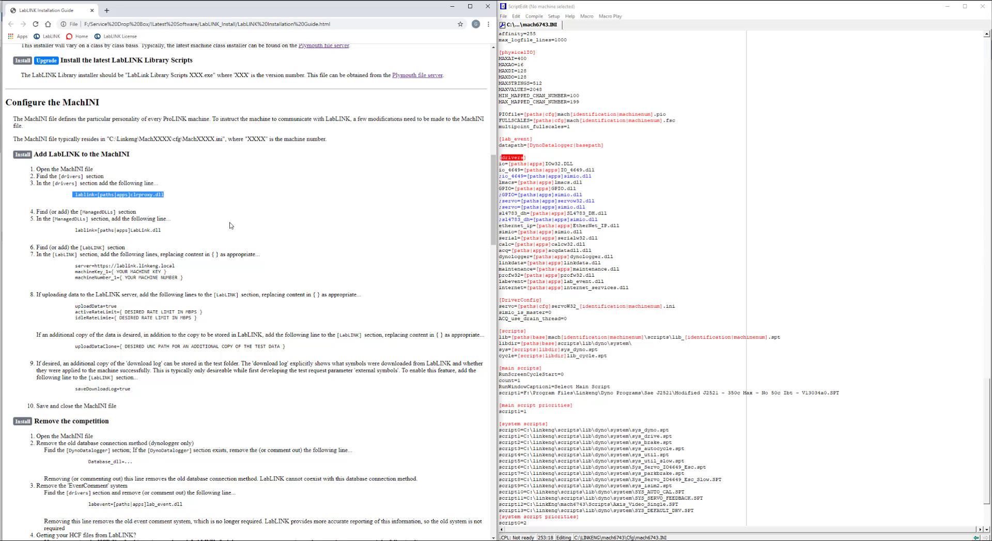
pyautogui.click(533, 294)
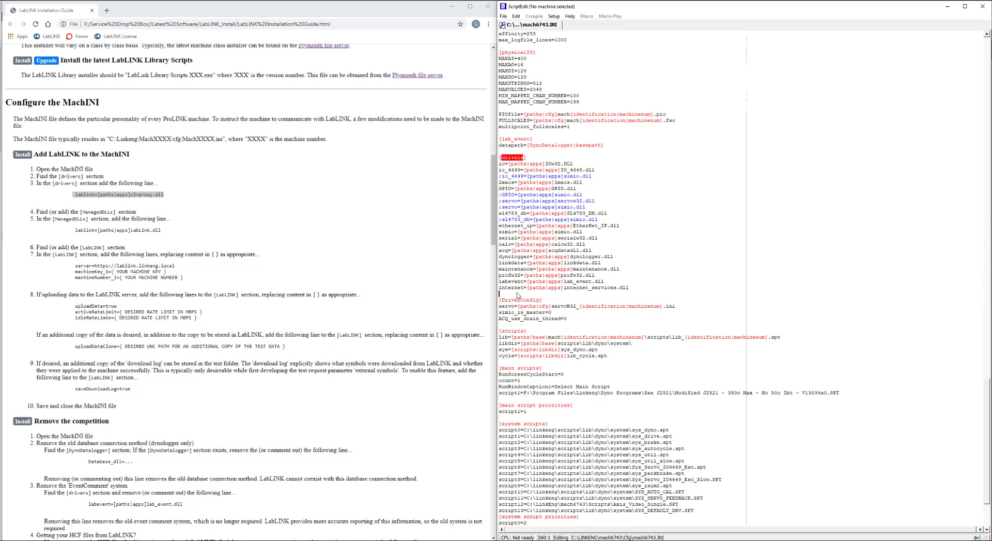
pyautogui.hotkey('ctrl', 'v')
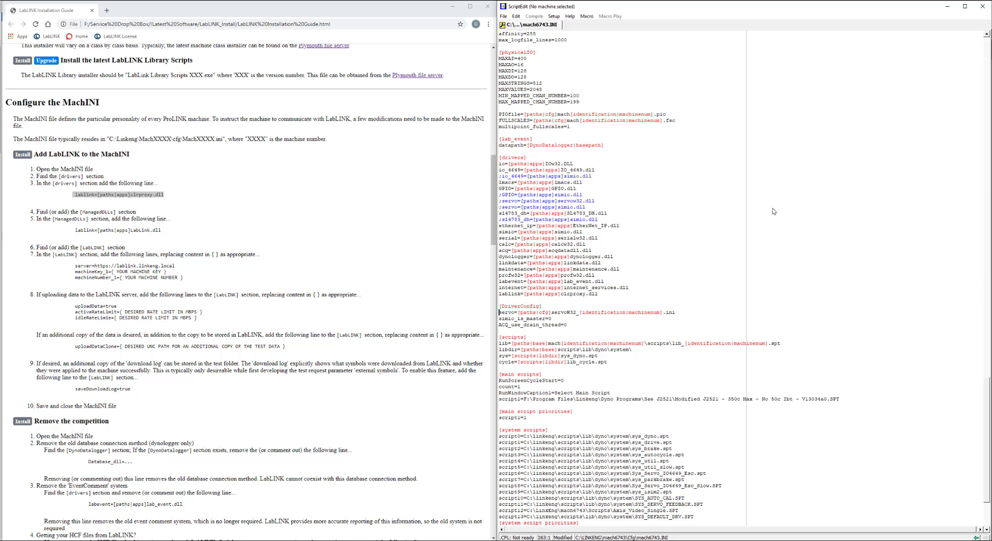
# Step: Search mach6743.INI for "manage", and add a [ManagedDLLs] section between [drivers] and [DriverConfig]
pyautogui.click(746, 214)
pyautogui.hotkey('ctrl', 'f')
pyautogui.write('manage')
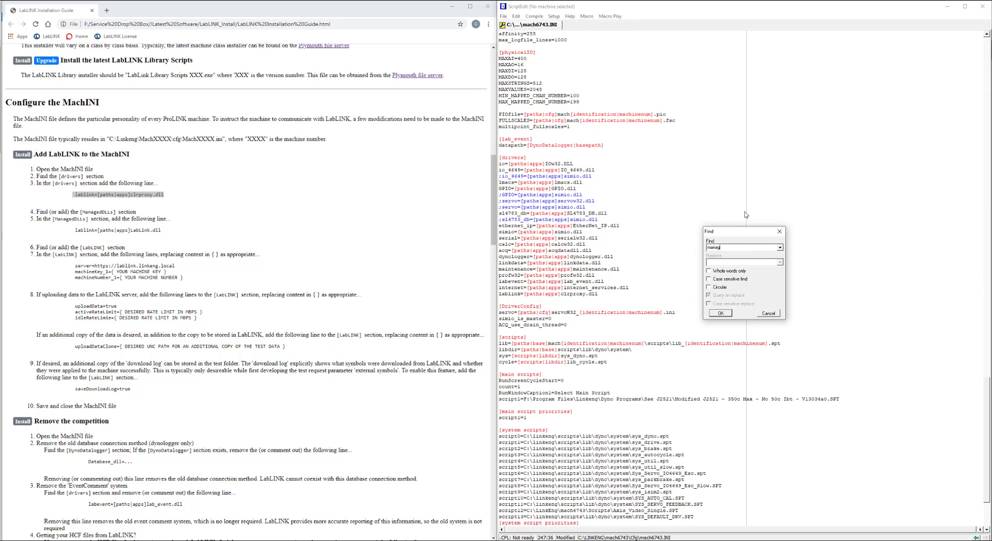
pyautogui.press('Return')
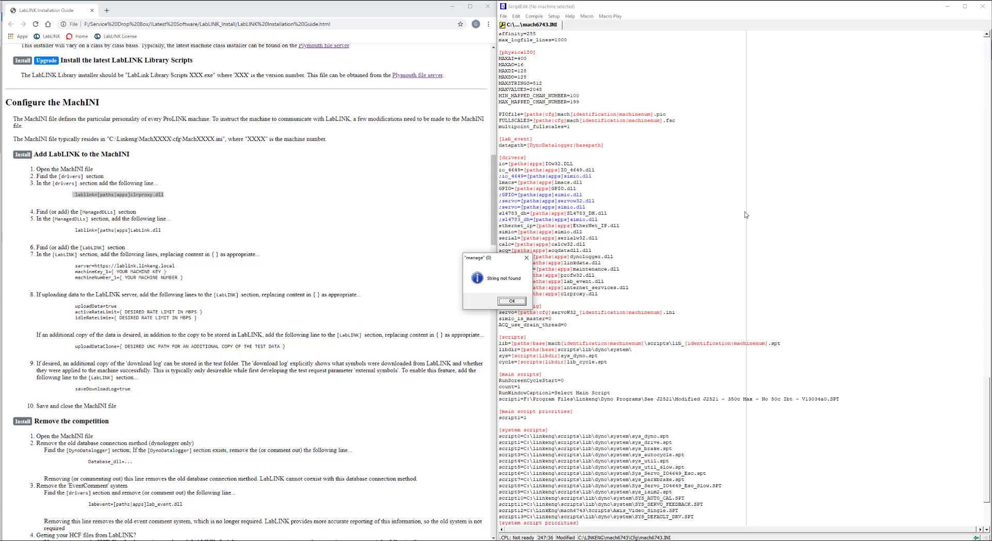
pyautogui.press('Return')
pyautogui.press('Down')
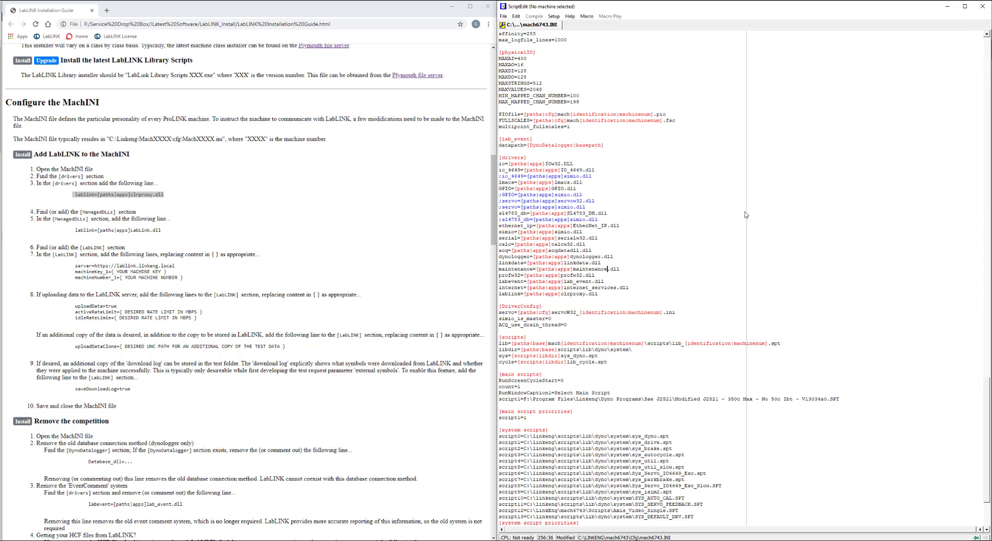
pyautogui.press('Return')
pyautogui.press('Return')
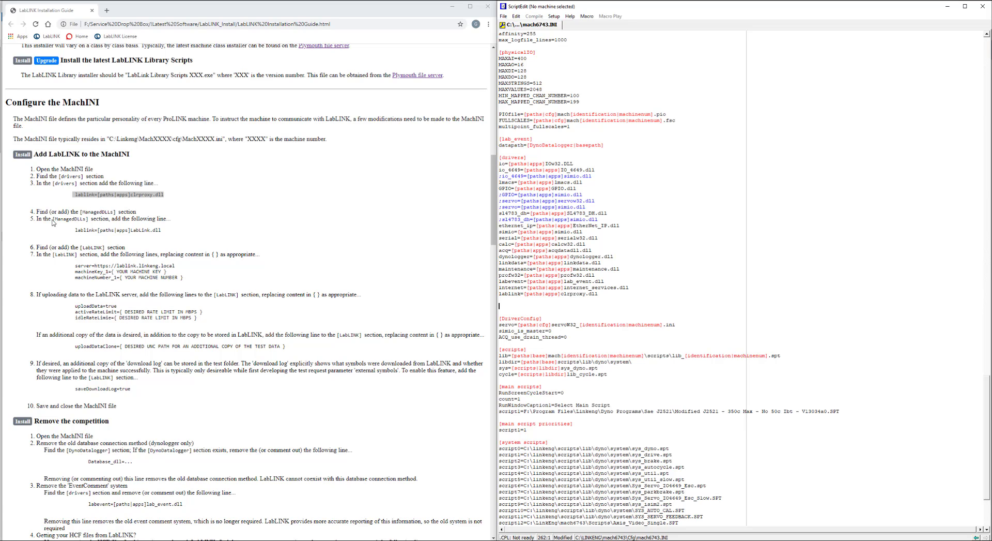
pyautogui.moveTo(53, 220); pyautogui.dragTo(88, 219)
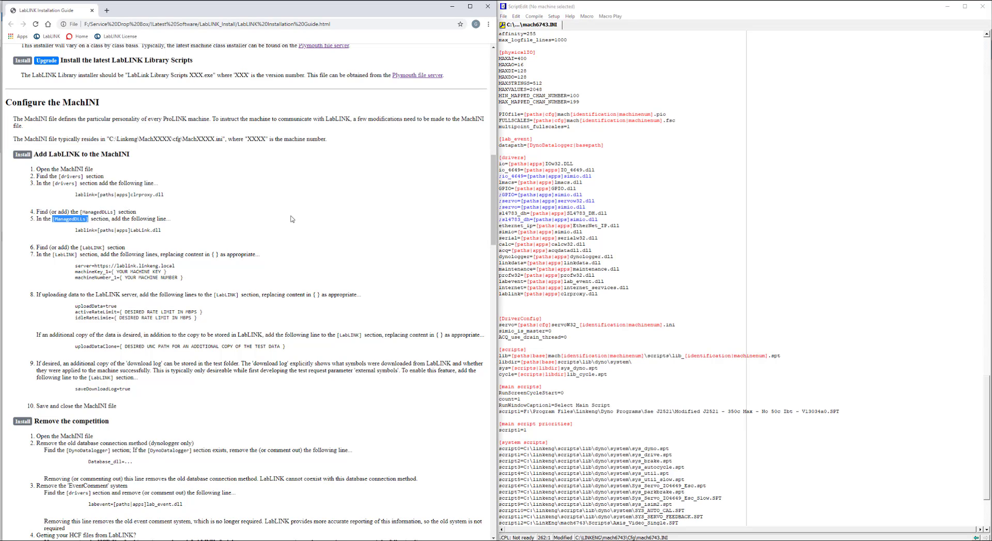
pyautogui.hotkey('ctrl', 'c')
pyautogui.click(512, 307)
pyautogui.hotkey('ctrl', 'v')
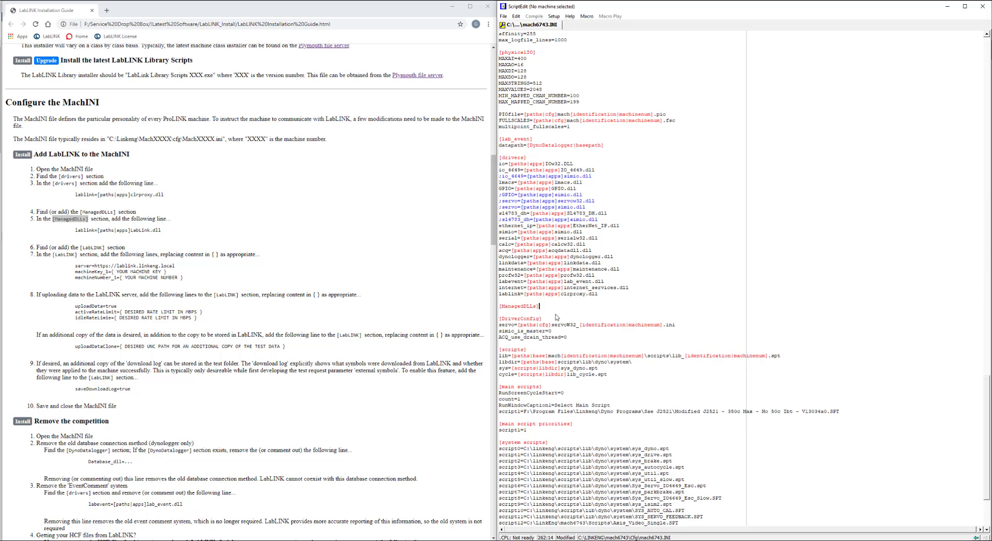
pyautogui.press('Return')
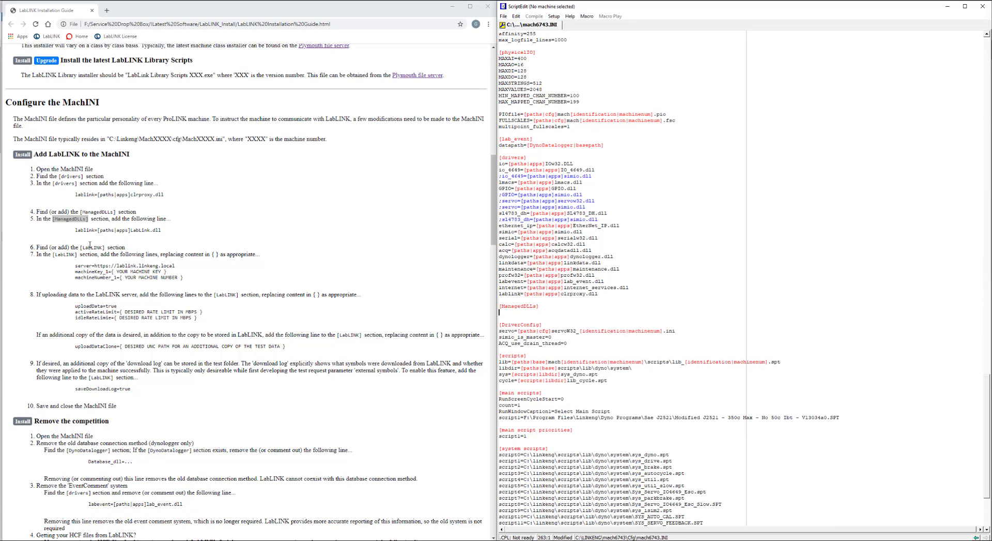
# Step: Add the guide's line lablink=[paths|apps]LabLink.dll under the [ManagedDLLs] section
pyautogui.moveTo(76, 231); pyautogui.dragTo(162, 229)
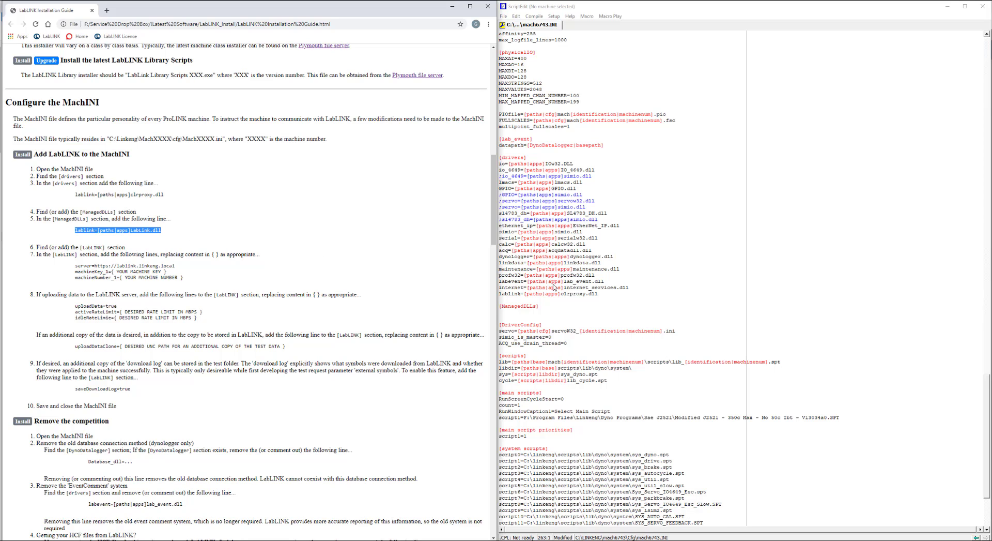
pyautogui.click(518, 315)
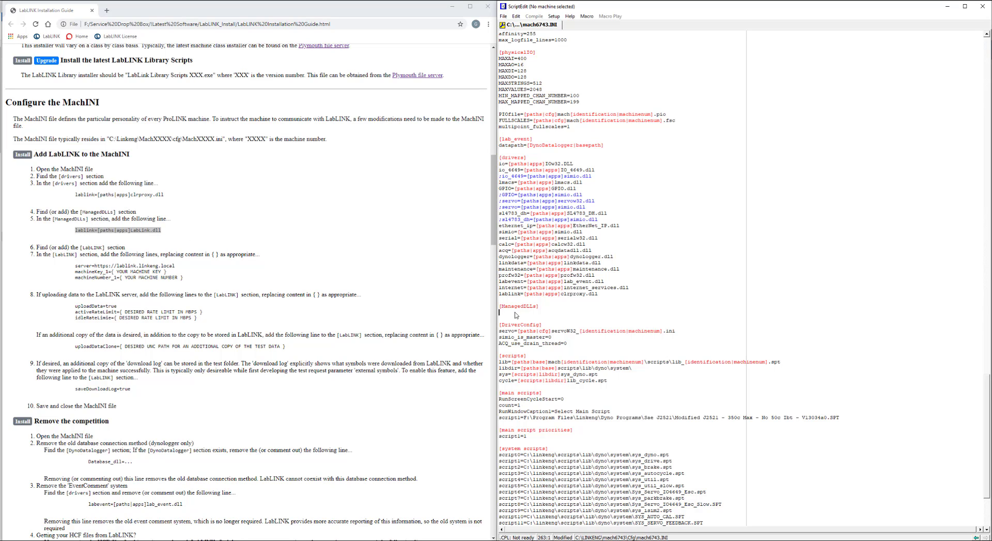
pyautogui.hotkey('ctrl', 'v')
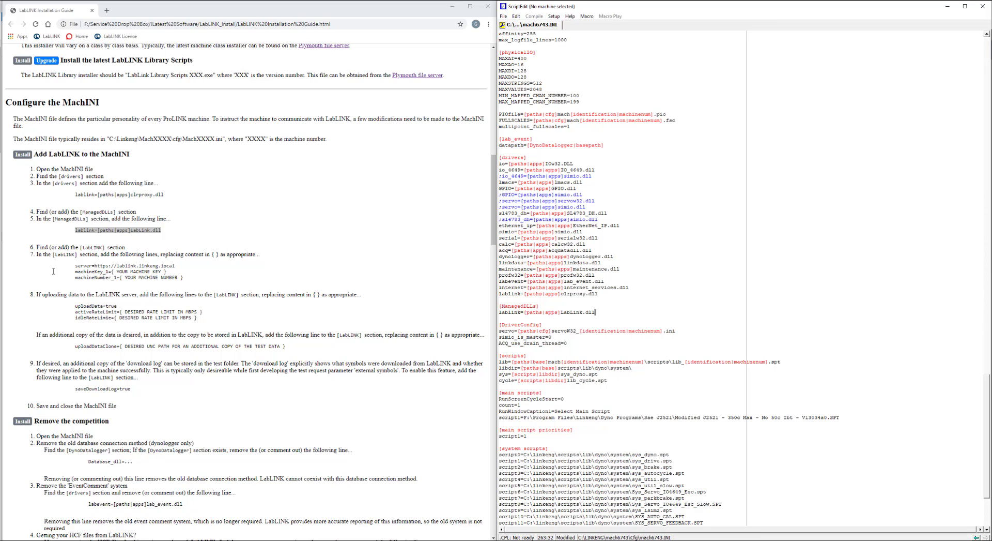
# Step: Search through every occurrence of "lablink" in mach6743.INI to check for an existing [LabLINK] section
pyautogui.click(725, 284)
pyautogui.hotkey('ctrl', 'f')
pyautogui.write('lablink')
pyautogui.press('Return')
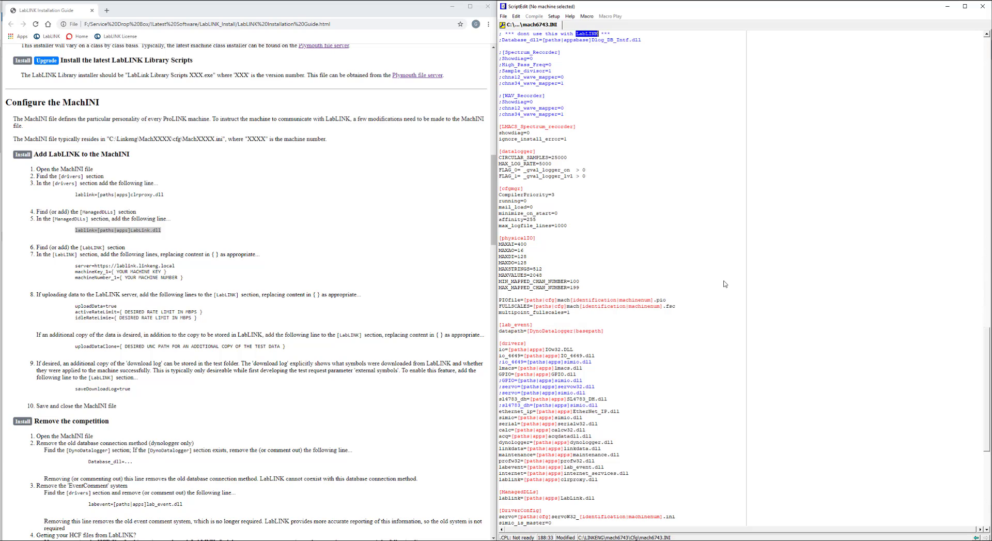
pyautogui.press('F3')
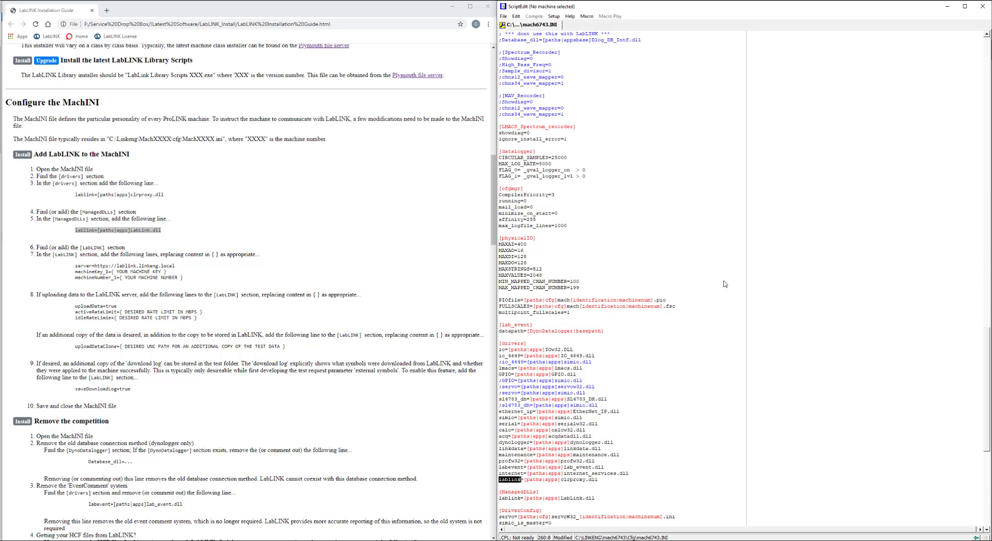
pyautogui.press('F3')
pyautogui.press('F3')
pyautogui.press('F3')
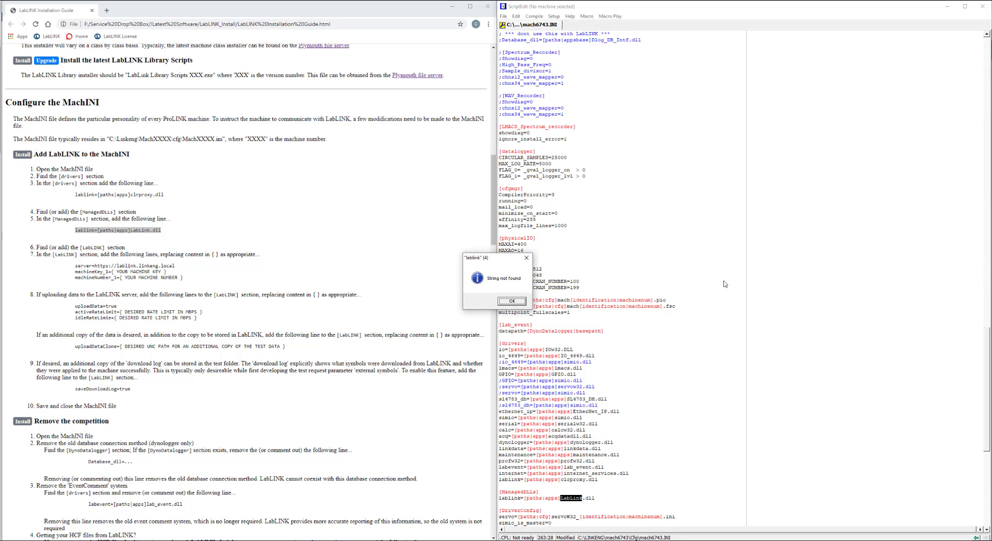
pyautogui.press('Return')
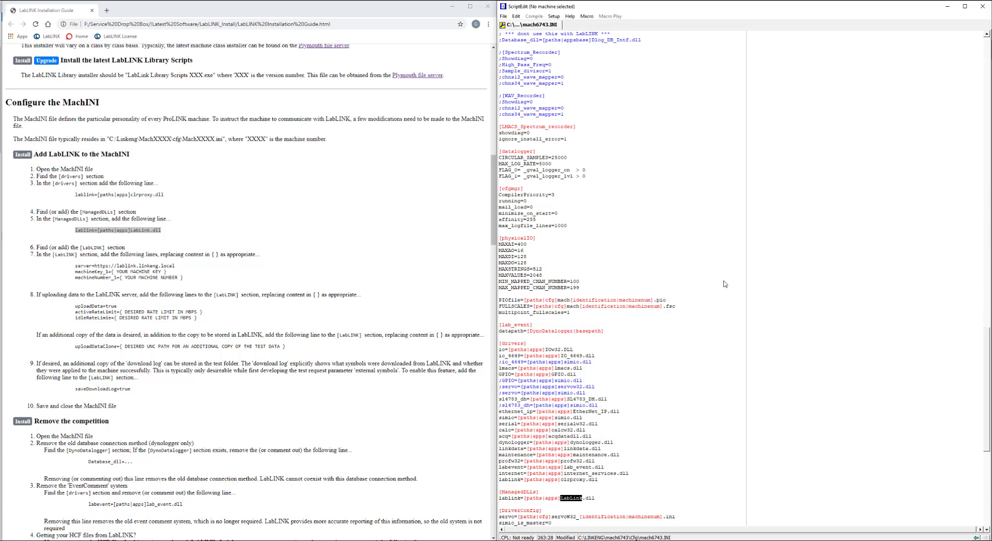
# Step: Add a [LabLINK] section header below the [ManagedDLLs] section in mach6743.INI
pyautogui.scroll(-2, 631, 444)
pyautogui.click(609, 448)
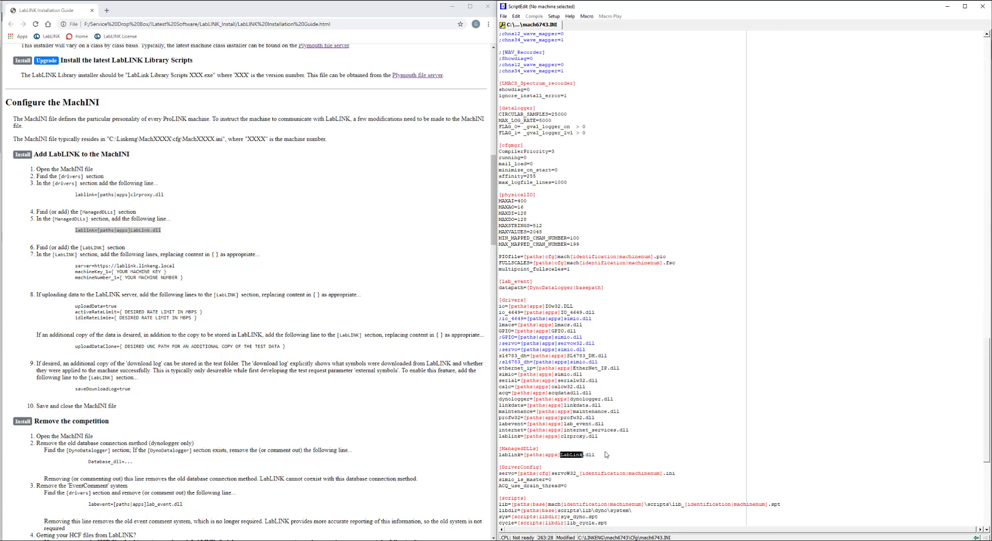
pyautogui.press('Return')
pyautogui.press('Return')
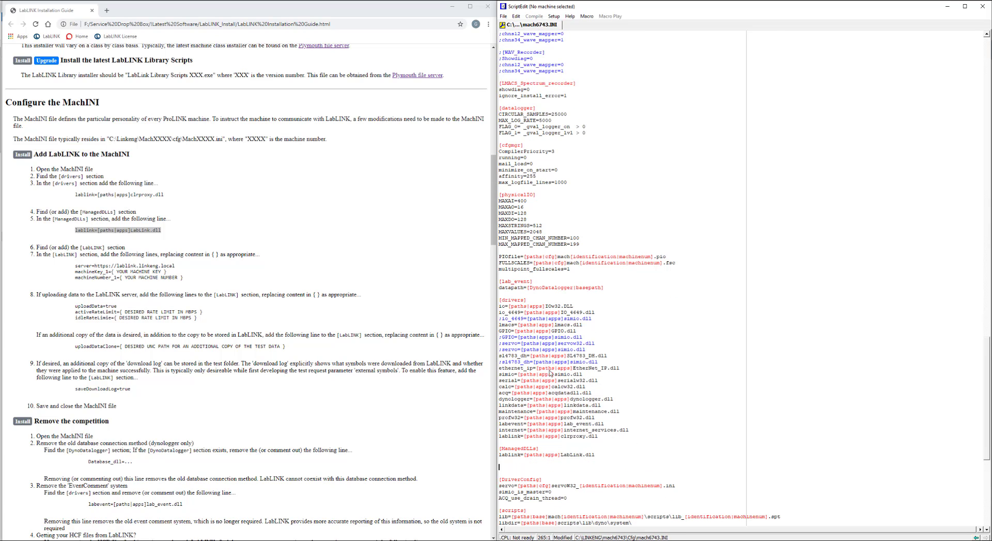
pyautogui.click(54, 256)
pyautogui.moveTo(54, 255); pyautogui.dragTo(78, 255)
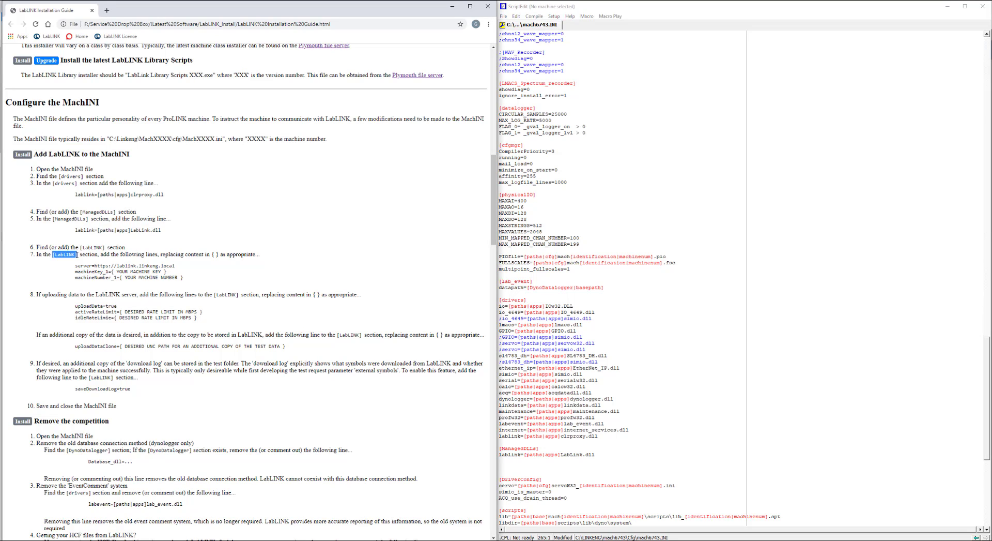
pyautogui.click(517, 465)
pyautogui.press('Return')
pyautogui.hotkey('ctrl', 'v')
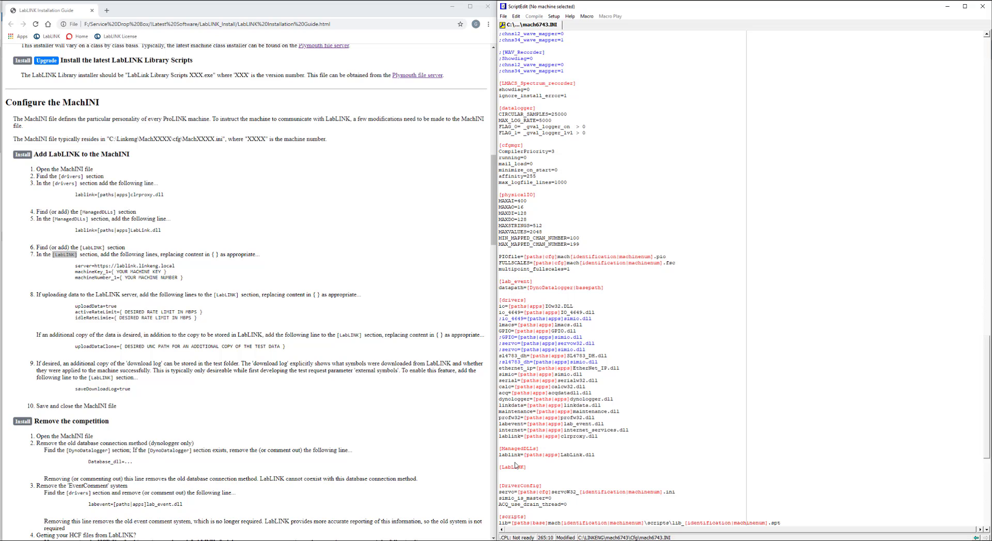
pyautogui.press('Down')
# Step: Copy the guide's server, machineKey_1 and machineNumber_1 lines into the [LabLINK] section
pyautogui.moveTo(76, 266); pyautogui.dragTo(188, 284)
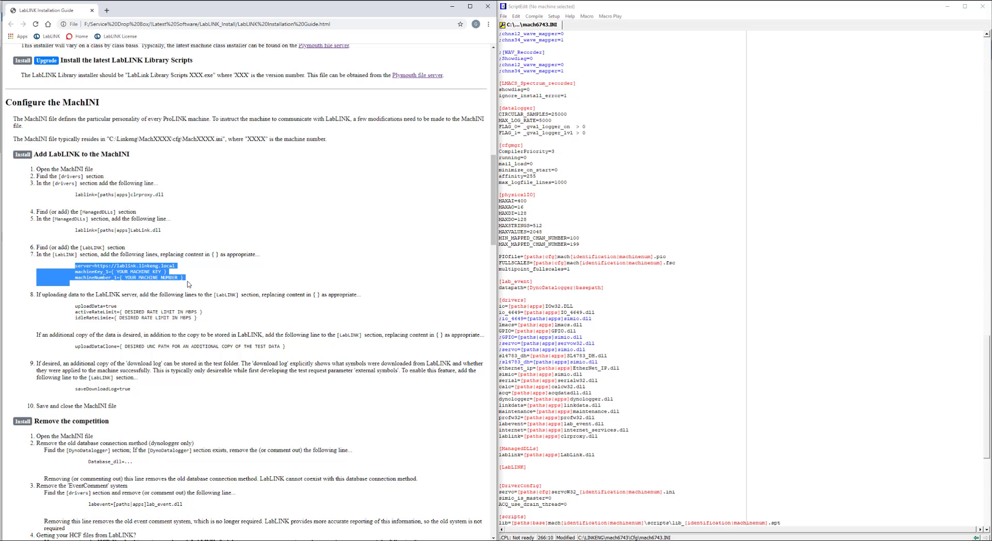
pyautogui.hotkey('ctrl', 'c')
pyautogui.click(517, 474)
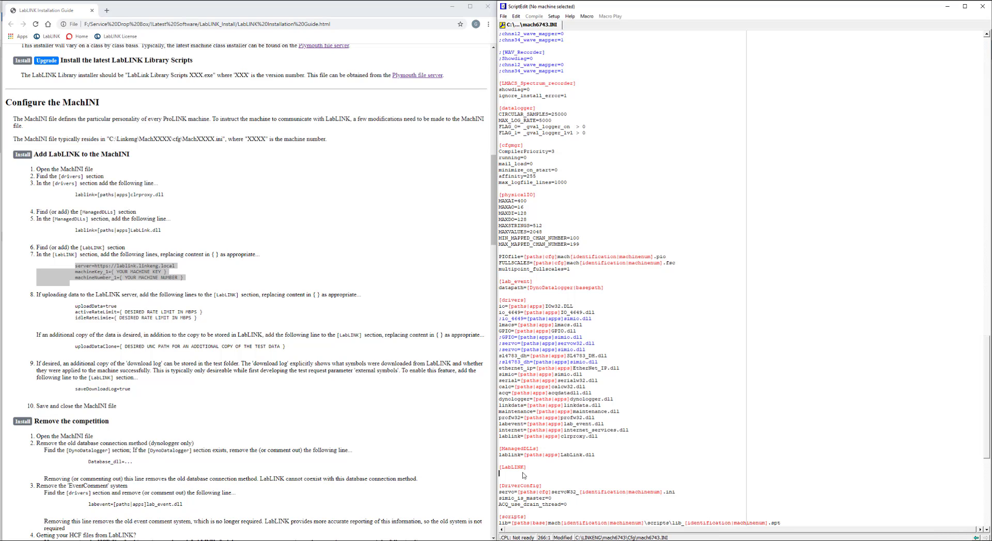
pyautogui.hotkey('ctrl', 'v')
pyautogui.click(518, 484)
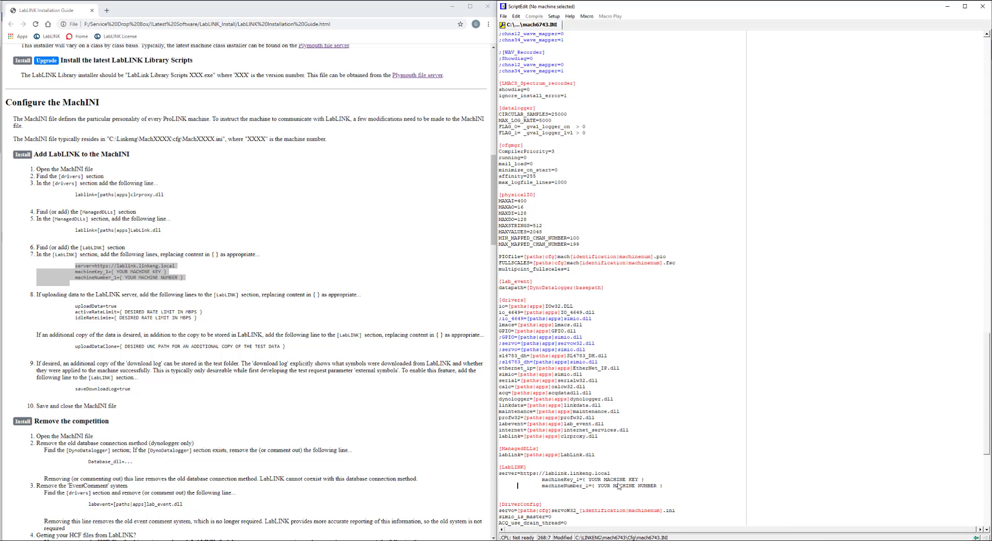
# Step: Remove the leading spaces from the machineKey_1 and machineNumber_1 lines so they align with the server line
pyautogui.press('Home')
pyautogui.press('Delete')
pyautogui.press('Delete')
pyautogui.press('Delete')
pyautogui.press('Delete')
pyautogui.press('Delete')
pyautogui.press('Delete')
pyautogui.press('Delete')
pyautogui.press('Delete')
pyautogui.press('Delete')
pyautogui.press('Delete')
pyautogui.press('Delete')
pyautogui.press('Delete')
pyautogui.press('Delete')
pyautogui.press('Delete')
pyautogui.press('Down')
pyautogui.press('Delete')
pyautogui.press('Delete')
pyautogui.press('Delete')
pyautogui.press('Delete')
pyautogui.press('Delete')
pyautogui.press('Delete')
pyautogui.press('Delete')
pyautogui.press('Delete')
pyautogui.press('Delete')
pyautogui.press('Delete')
pyautogui.press('Delete')
pyautogui.press('Delete')
pyautogui.press('Delete')
pyautogui.press('Delete')
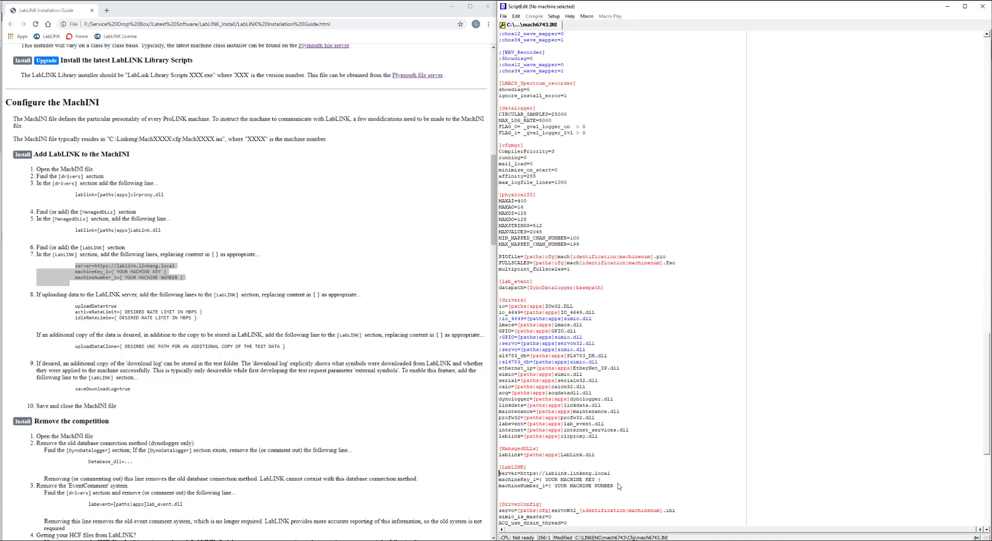
pyautogui.press('Right')
pyautogui.press('Right')
pyautogui.press('Right')
pyautogui.press('Right')
pyautogui.press('Right')
pyautogui.press('Right')
pyautogui.press('Right')
pyautogui.press('Right')
pyautogui.press('Right')
pyautogui.press('Right')
pyautogui.press('Right')
pyautogui.press('Right')
pyautogui.press('Right')
pyautogui.press('Right')
pyautogui.press('Right')
pyautogui.press('Right')
pyautogui.press('Right')
pyautogui.press('Right')
pyautogui.press('Right')
pyautogui.press('BackSpace')
pyautogui.write('demo.')
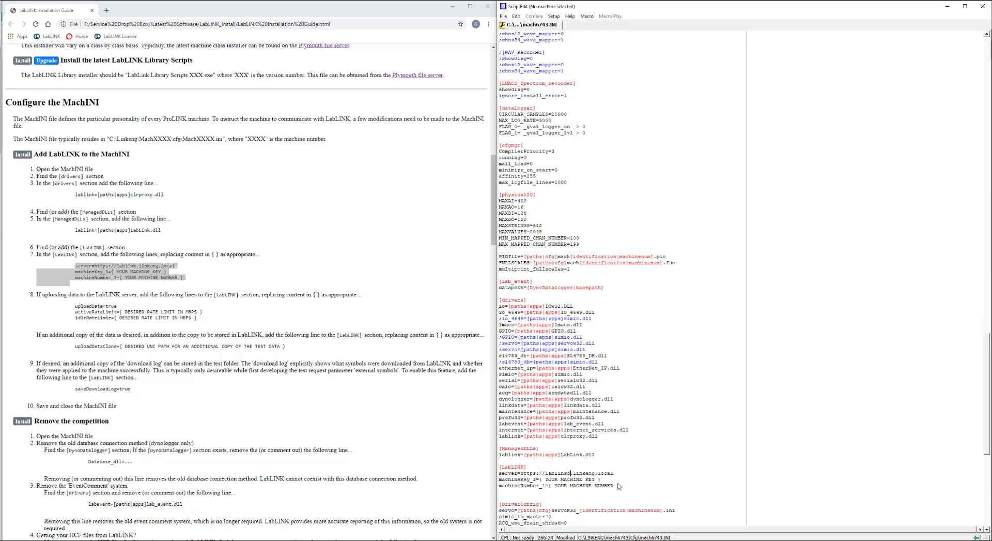
pyautogui.press('Right')
pyautogui.press('Right')
pyautogui.press('Right')
pyautogui.press('Right')
pyautogui.press('Delete')
pyautogui.press('Delete')
pyautogui.press('Delete')
pyautogui.press('Delete')
pyautogui.press('Delete')
pyautogui.write('com/link')
pyautogui.press('Left')
pyautogui.press('Left')
pyautogui.press('Left')
pyautogui.press('Left')
pyautogui.press('Left')
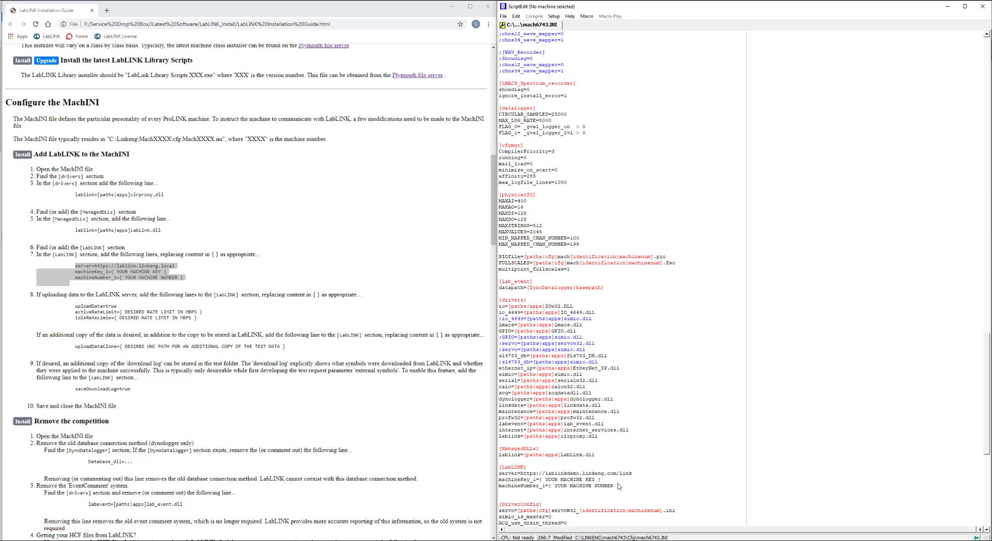
# Step: Select the { YOUR MACHINE KEY } placeholder on the machineKey_1 line
pyautogui.press('Down')
pyautogui.press('Right')
pyautogui.press('Right')
pyautogui.press('Right')
pyautogui.press('Right')
pyautogui.press('Right')
pyautogui.press('Right')
pyautogui.press('Right')
pyautogui.hotkey('shift', 'Right')
pyautogui.hotkey('shift', 'Right')
pyautogui.hotkey('shift', 'Right')
pyautogui.hotkey('shift', 'Right')
pyautogui.hotkey('shift', 'Right')
pyautogui.hotkey('shift', 'Right')
pyautogui.hotkey('shift', 'Right')
pyautogui.hotkey('shift', 'Right')
pyautogui.hotkey('shift', 'Right')
pyautogui.hotkey('shift', 'Right')
pyautogui.hotkey('shift', 'Right')
pyautogui.hotkey('shift', 'Right')
pyautogui.hotkey('shift', 'Right')
pyautogui.hotkey('shift', 'Right')
pyautogui.hotkey('shift', 'Right')
pyautogui.hotkey('shift', 'Right')
pyautogui.hotkey('shift', 'Right')
pyautogui.hotkey('shift', 'Right')
pyautogui.hotkey('shift', 'Right')
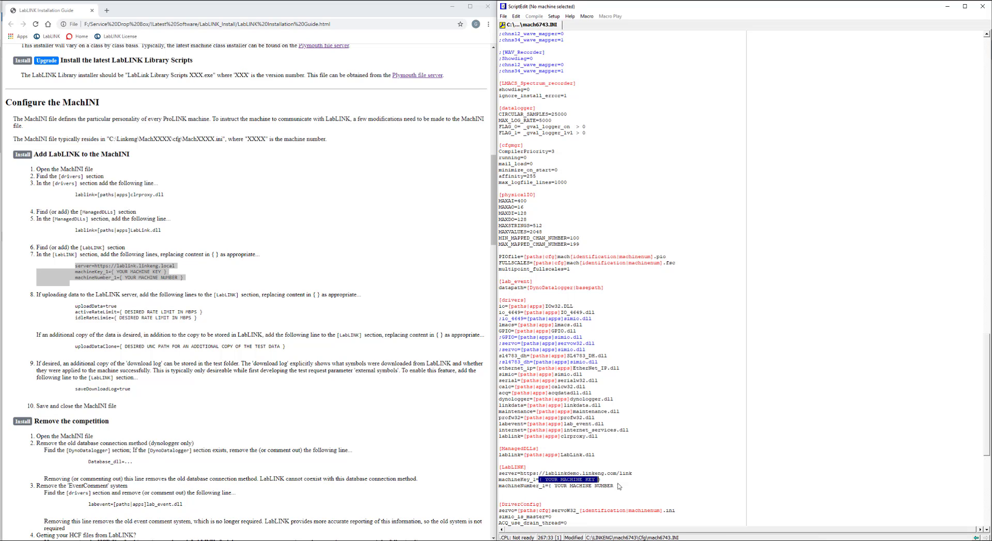
pyautogui.press('Left')
pyautogui.press('Left')
pyautogui.press('Left')
pyautogui.press('Left')
pyautogui.press('Left')
pyautogui.press('Left')
pyautogui.press('Left')
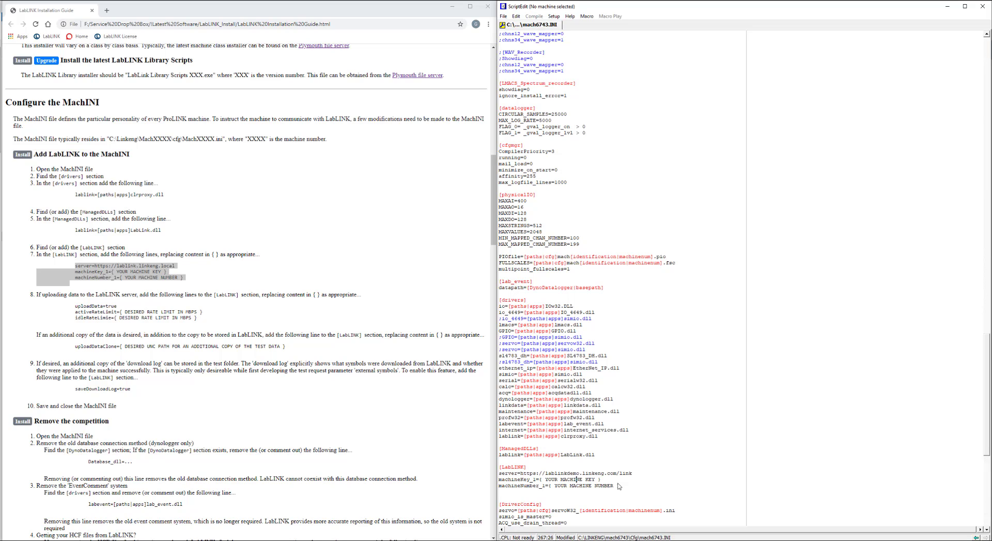
pyautogui.press('Right')
pyautogui.press('Right')
pyautogui.hotkey('shift', 'End')
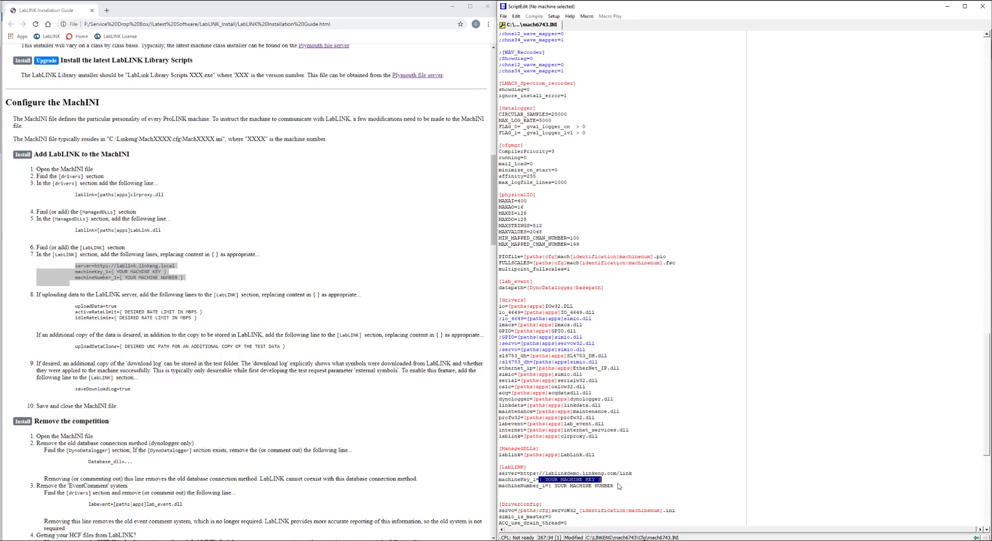
# Step: Open the LabLINK demo site in a new browser tab and go to the Machines list under Setup
pyautogui.click(106, 10)
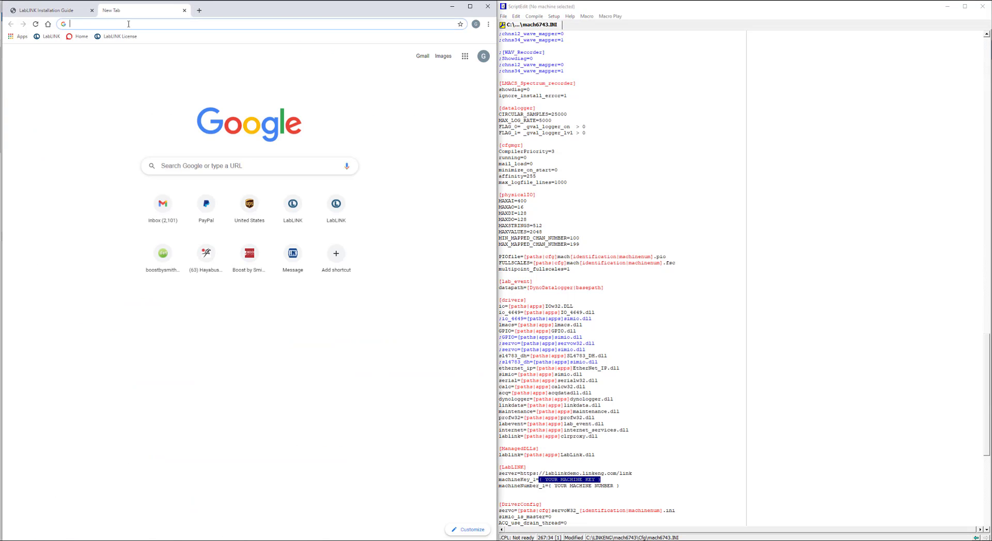
pyautogui.write('lablinkdem')
pyautogui.press('Return')
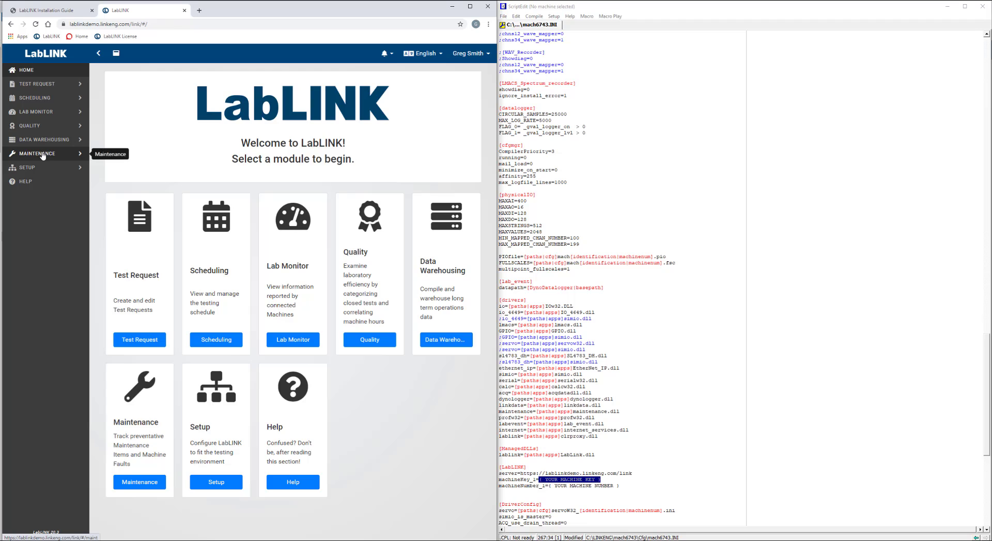
pyautogui.click(43, 155)
pyautogui.click(35, 247)
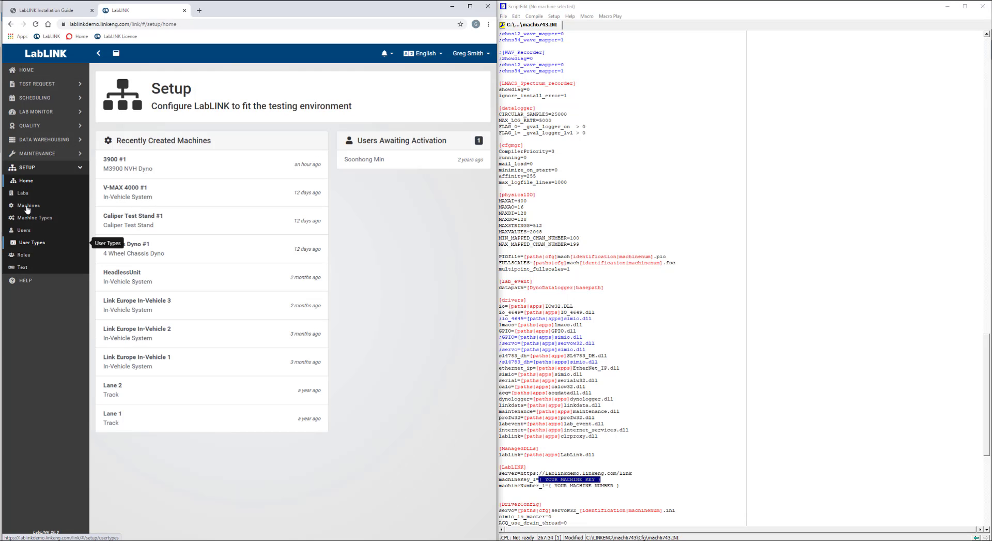
pyautogui.click(27, 207)
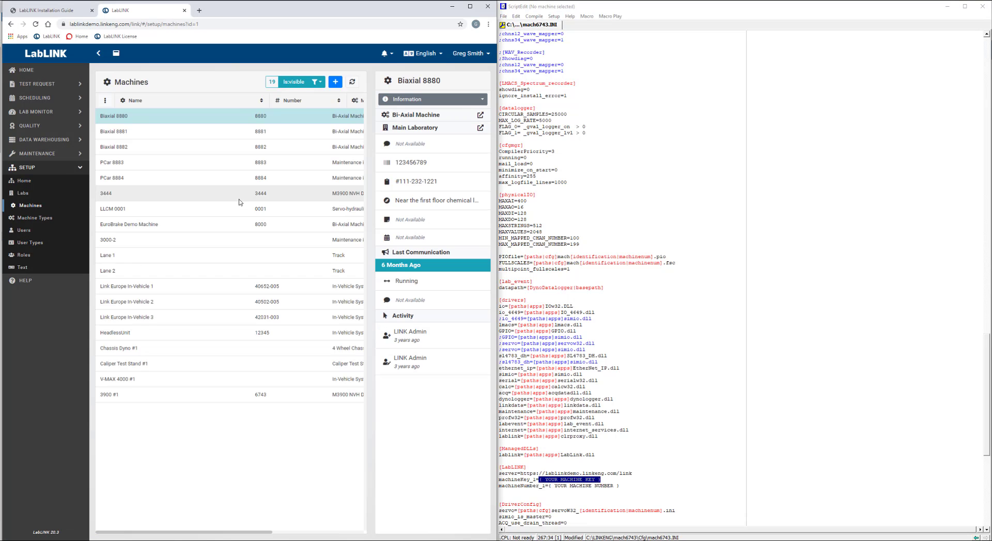
# Step: Show the Technical Details of machine 3900 #1 and copy its machine key
pyautogui.click(134, 396)
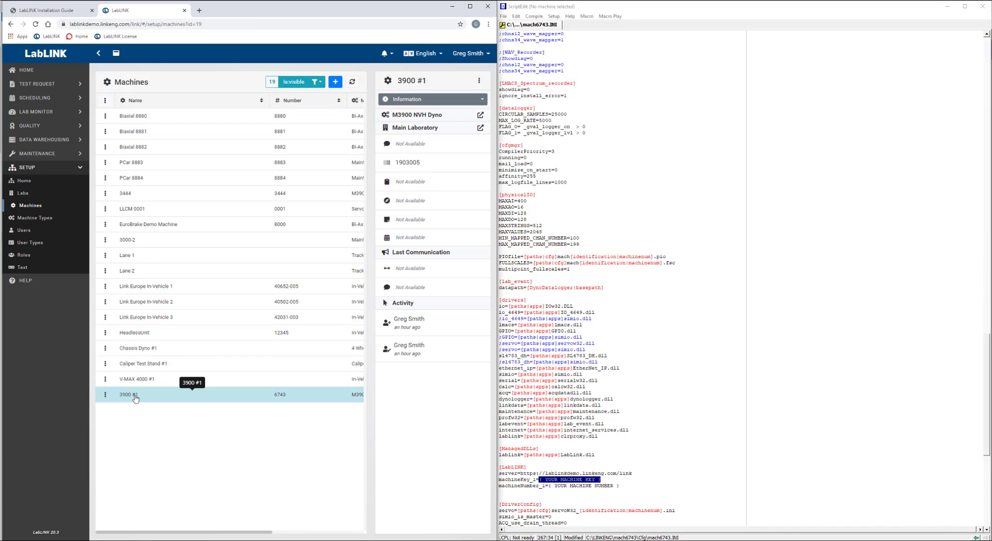
pyautogui.click(481, 99)
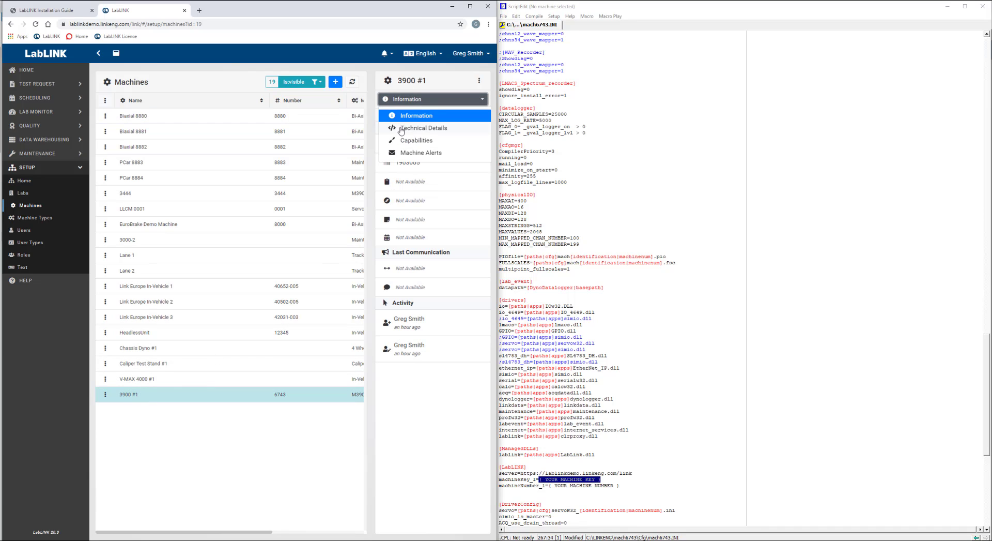
pyautogui.click(402, 129)
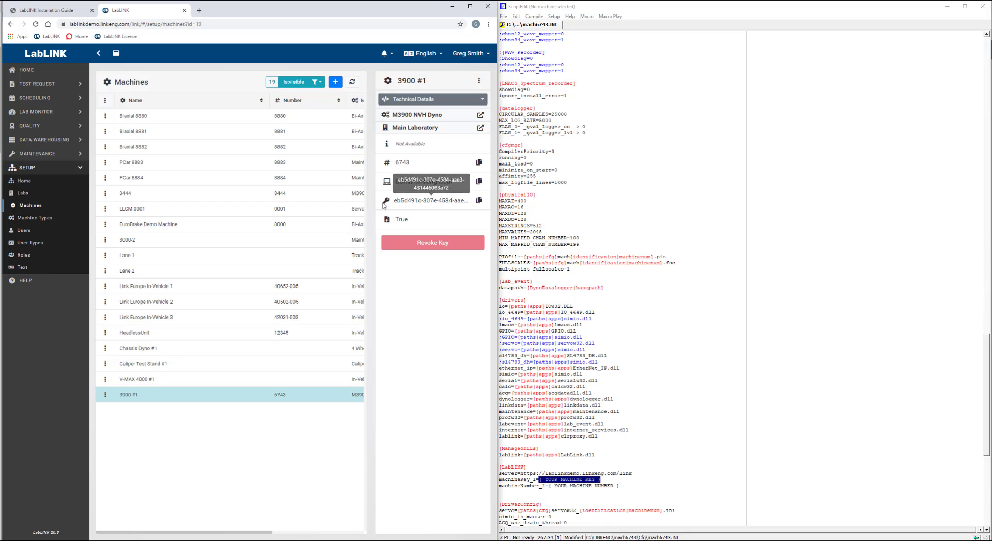
pyautogui.click(479, 201)
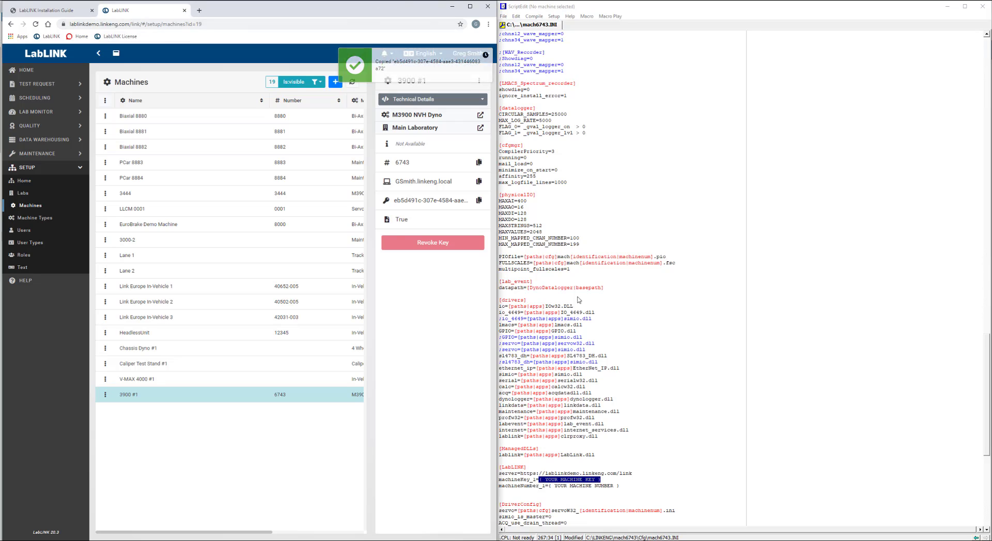
# Step: Return to the installation guide and replace the machineKey_1 placeholder in mach6743.INI with the copied machine key
pyautogui.click(71, 11)
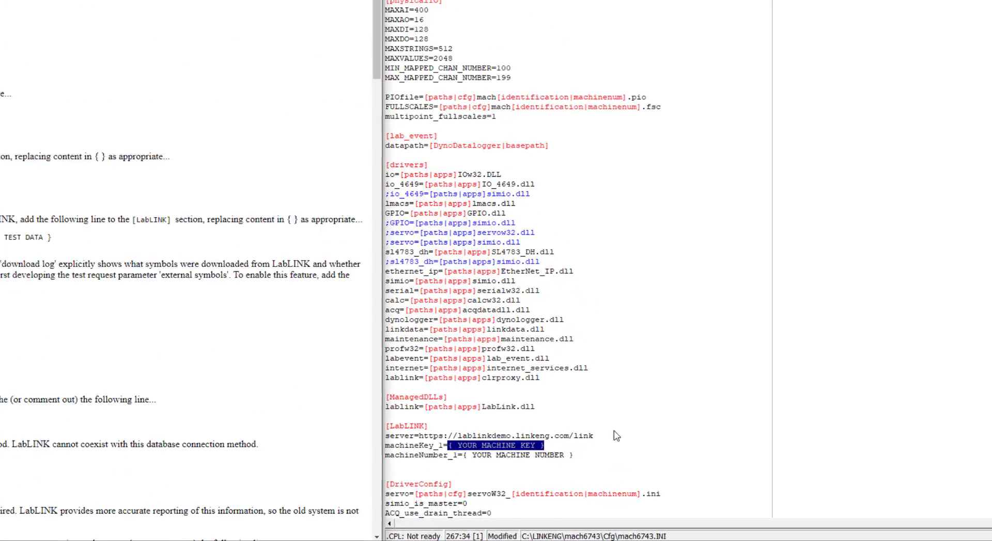
pyautogui.click(547, 467)
pyautogui.moveTo(379, 419); pyautogui.dragTo(503, 427)
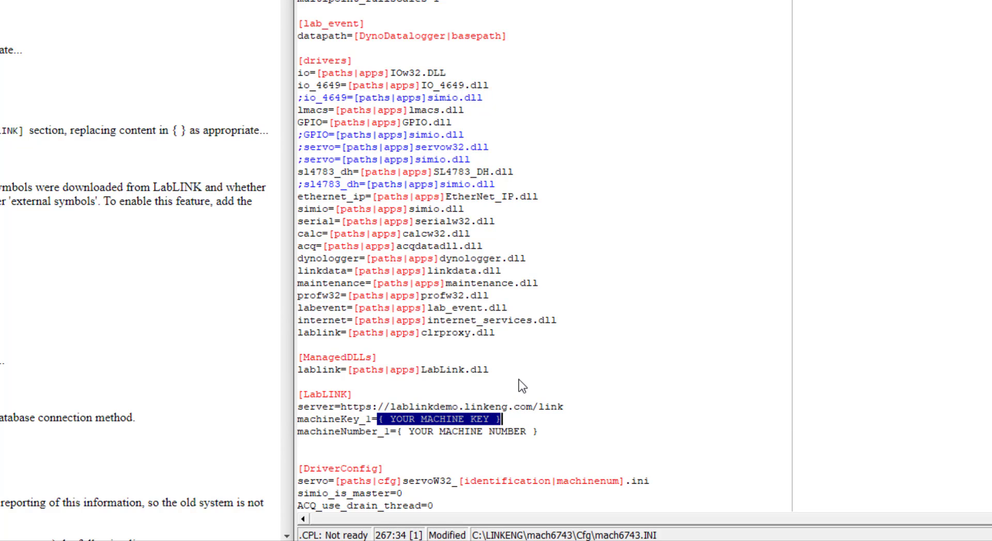
pyautogui.hotkey('ctrl', 'v')
# Step: Replace the machineNumber_1 placeholder with 6743
pyautogui.moveTo(397, 432); pyautogui.dragTo(541, 430)
pyautogui.write('67')
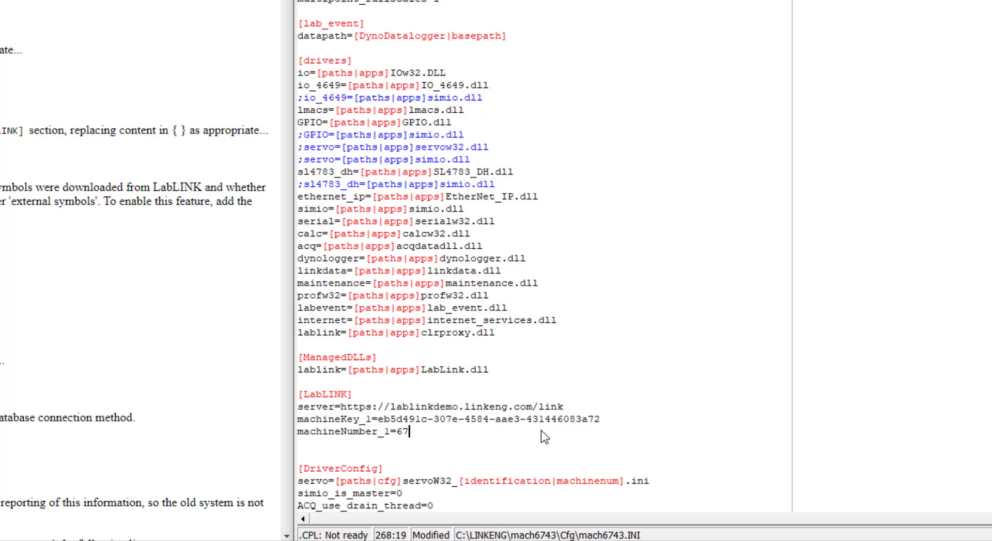
pyautogui.write('43')
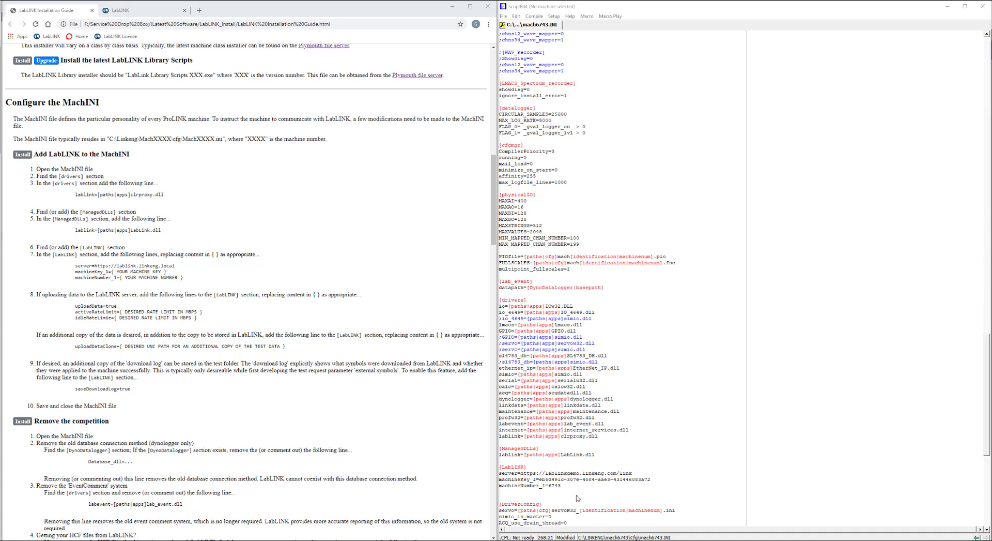
# Step: Copy the guide's uploadData, activeRateLimit and idleRateLimit lines below machineNumber_1 in the [LabLINK] section
pyautogui.click(577, 491)
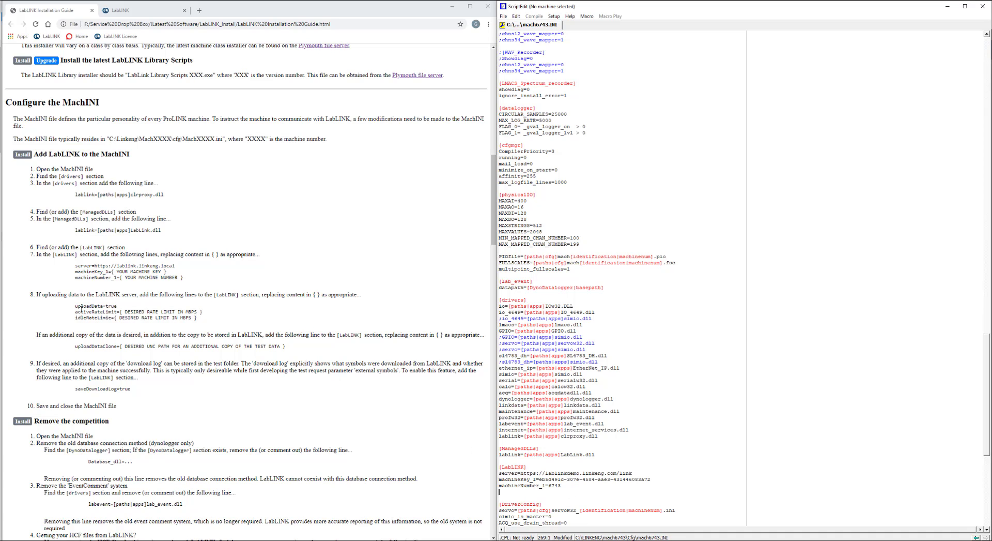
pyautogui.moveTo(73, 307); pyautogui.dragTo(202, 320)
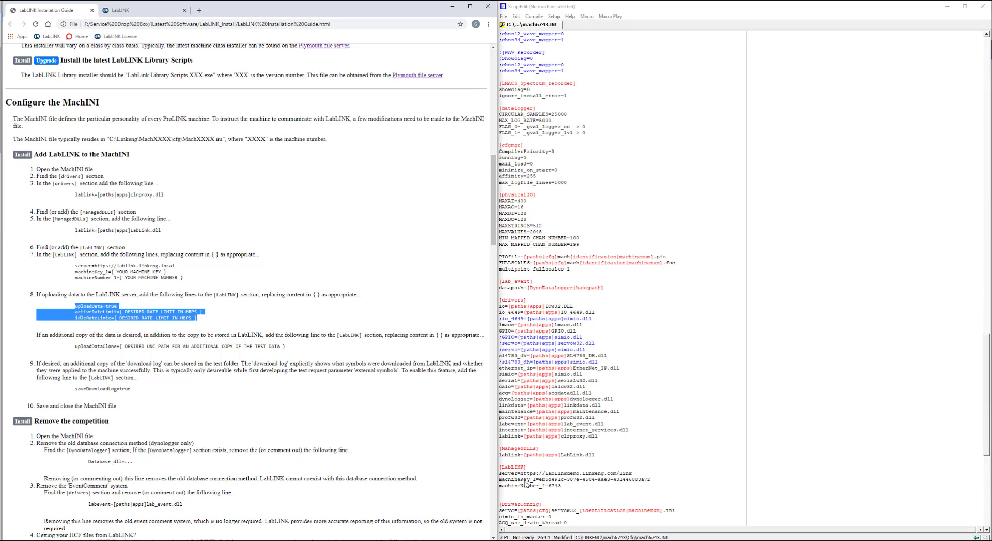
pyautogui.click(575, 499)
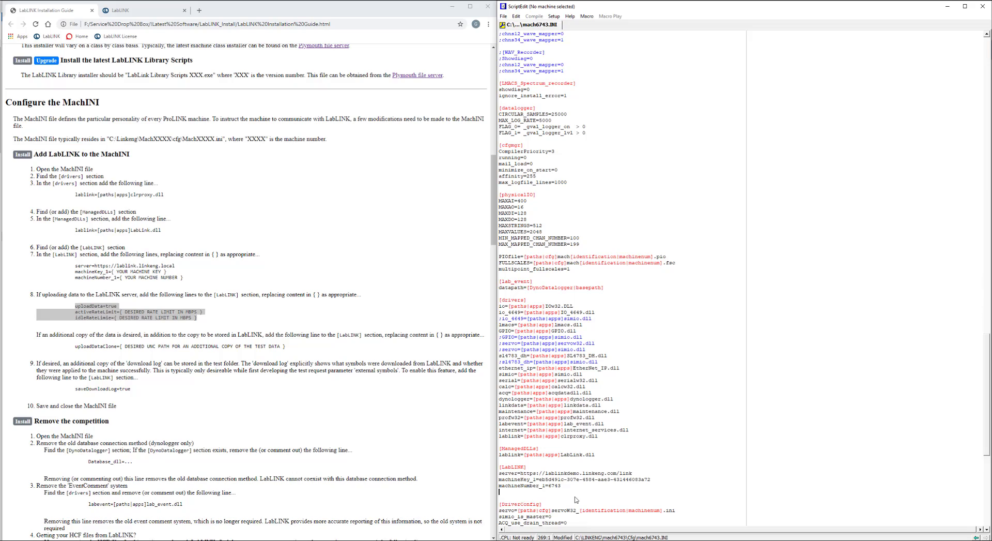
pyautogui.hotkey('ctrl', 'v')
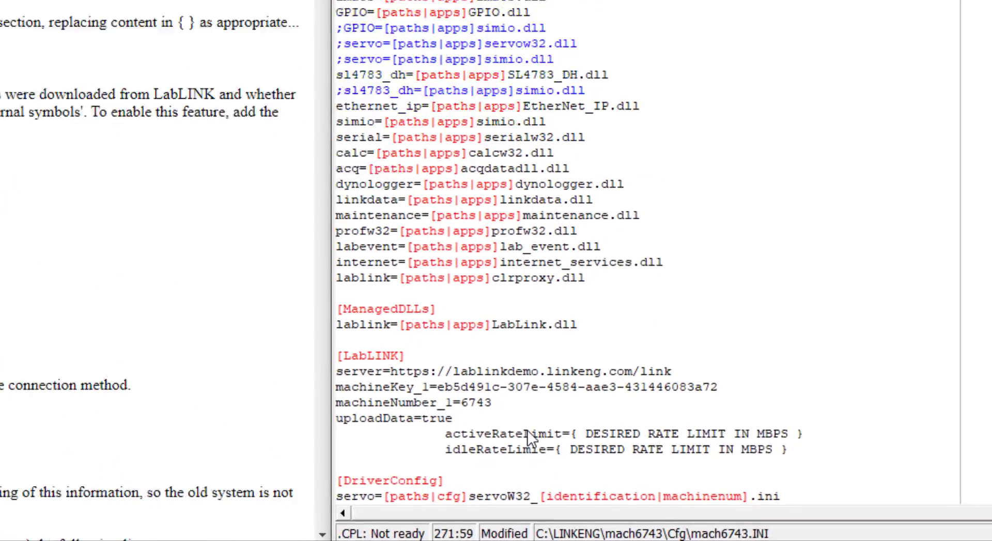
# Step: Remove the leading indentation from the activeRateLimit and idle rate limit lines in the [LabLINK] section
pyautogui.press('Up')
pyautogui.press('Home')
pyautogui.press('Delete')
pyautogui.press('Delete')
pyautogui.press('Delete')
pyautogui.press('Delete')
pyautogui.press('Delete')
pyautogui.press('Delete')
pyautogui.press('Delete')
pyautogui.press('Delete')
pyautogui.press('Delete')
pyautogui.press('Delete')
pyautogui.press('Delete')
pyautogui.press('Delete')
pyautogui.press('Delete')
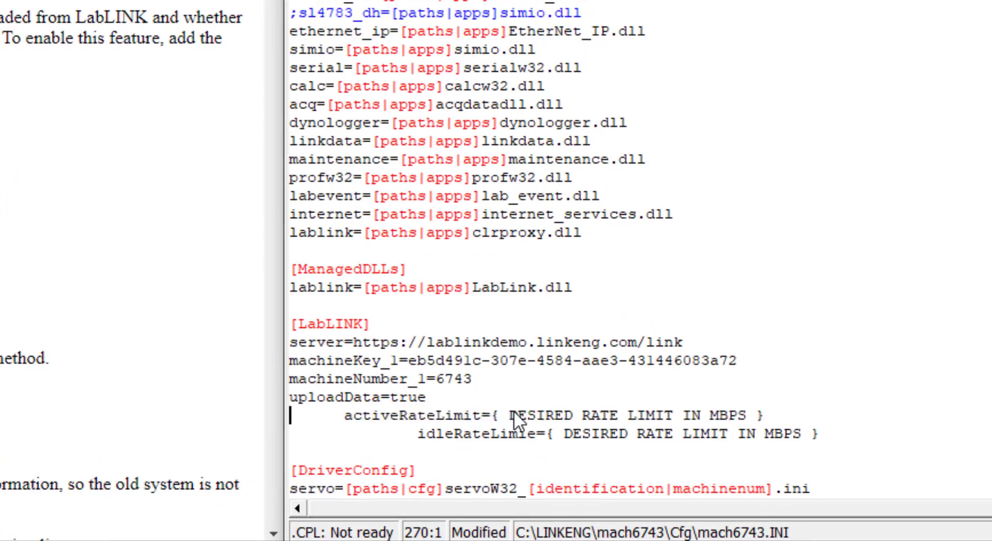
pyautogui.press('Down')
pyautogui.press('Delete')
pyautogui.press('Delete')
pyautogui.press('Delete')
pyautogui.press('Delete')
pyautogui.press('Delete')
pyautogui.press('Delete')
pyautogui.press('Delete')
pyautogui.press('Delete')
pyautogui.press('Delete')
pyautogui.press('Delete')
pyautogui.press('Delete')
pyautogui.press('Delete')
pyautogui.press('Delete')
pyautogui.press('Delete')
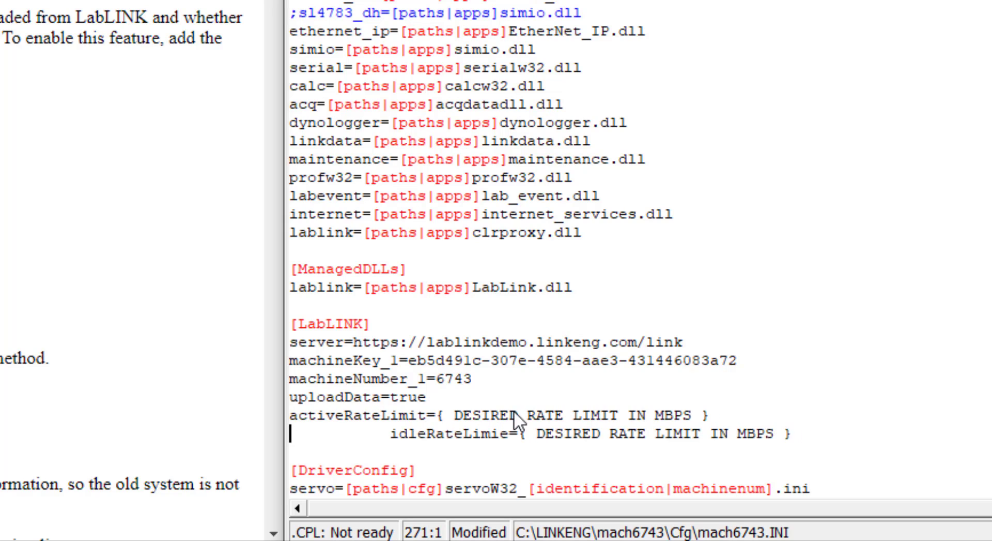
pyautogui.press('Right')
pyautogui.press('Right')
pyautogui.press('Right')
pyautogui.press('Right')
pyautogui.press('Right')
pyautogui.press('Right')
pyautogui.press('Right')
pyautogui.press('Right')
pyautogui.press('Right')
pyautogui.press('Right')
pyautogui.press('Right')
pyautogui.press('Right')
pyautogui.press('Right')
pyautogui.press('Right')
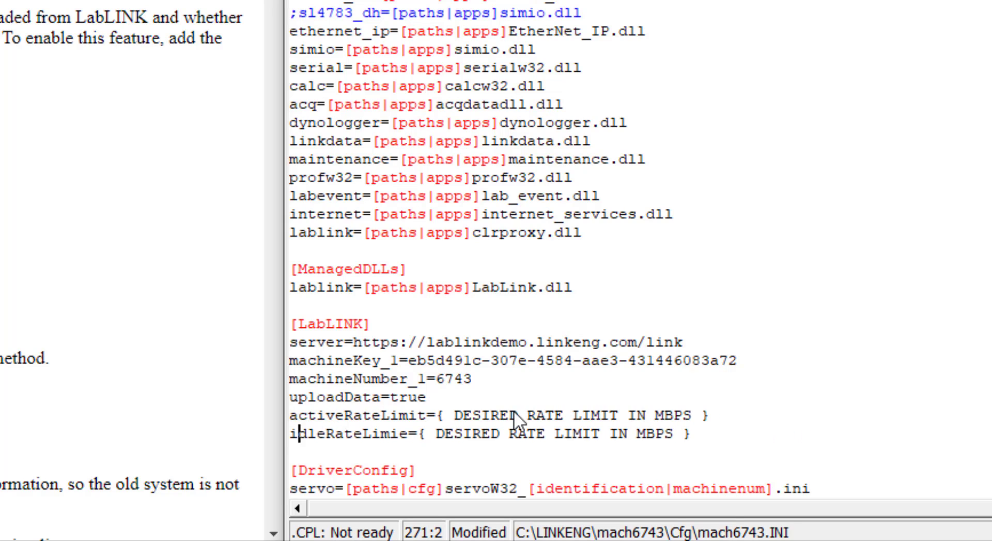
# Step: Replace the placeholder of activeRateLimit in the [LabLINK] section with 50
pyautogui.press('Up')
pyautogui.press('Right')
pyautogui.press('Right')
pyautogui.press('Right')
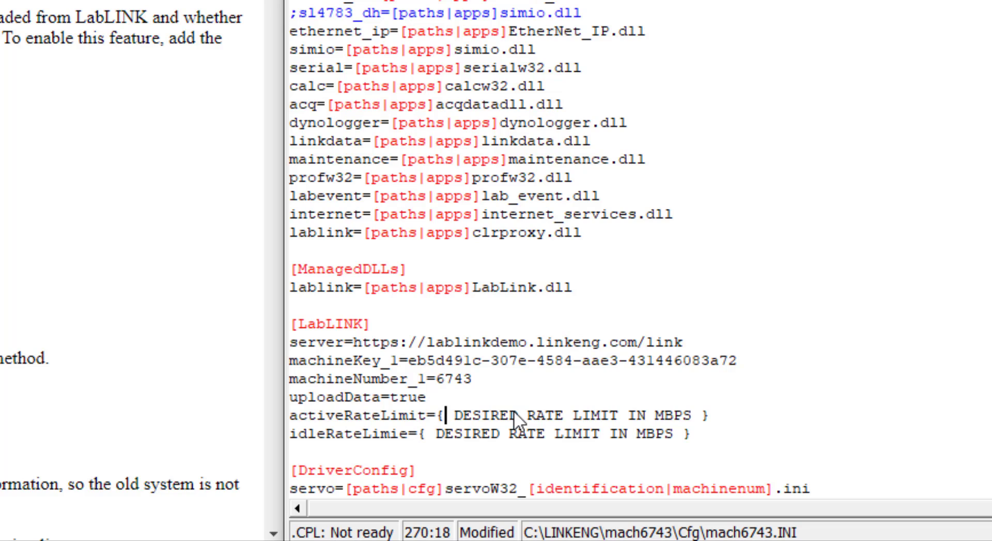
pyautogui.press('Left')
pyautogui.press('Left')
pyautogui.press('Right')
pyautogui.hotkey('shift', 'End')
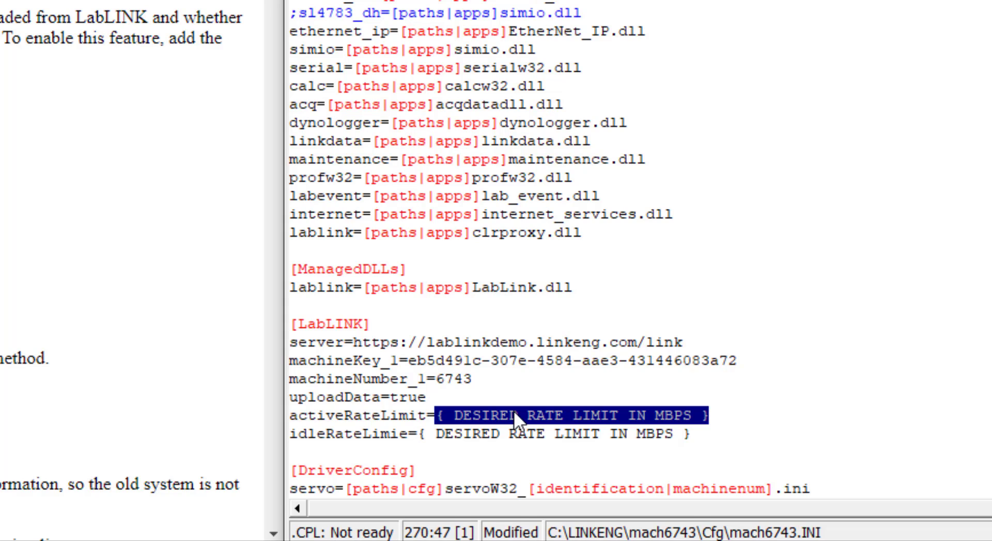
pyautogui.write('50')
# Step: Replace the placeholder of the idle rate limit line in the [LabLINK] section with 10
pyautogui.press('Down')
pyautogui.press('Left')
pyautogui.press('Left')
pyautogui.press('Left')
pyautogui.hotkey('shift', 'End')
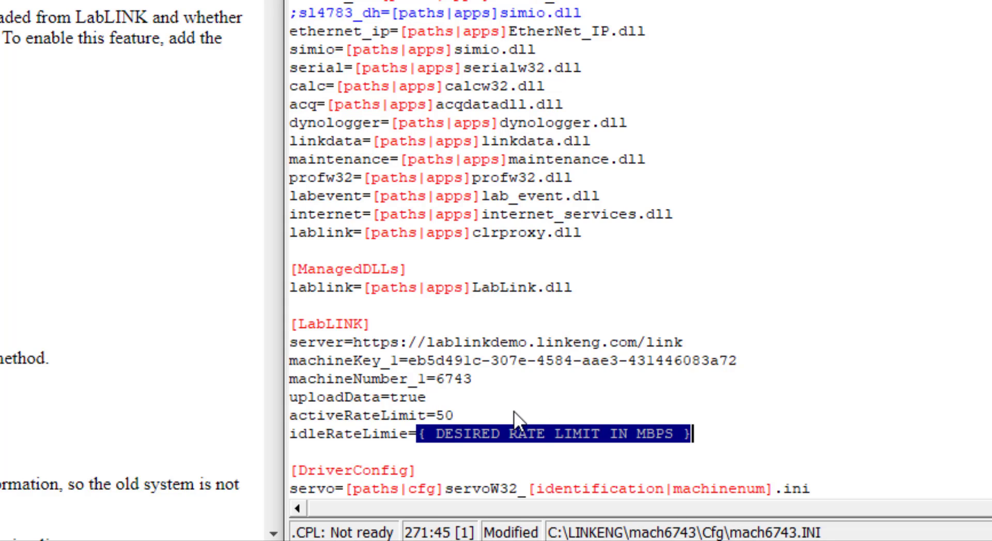
pyautogui.write('10')
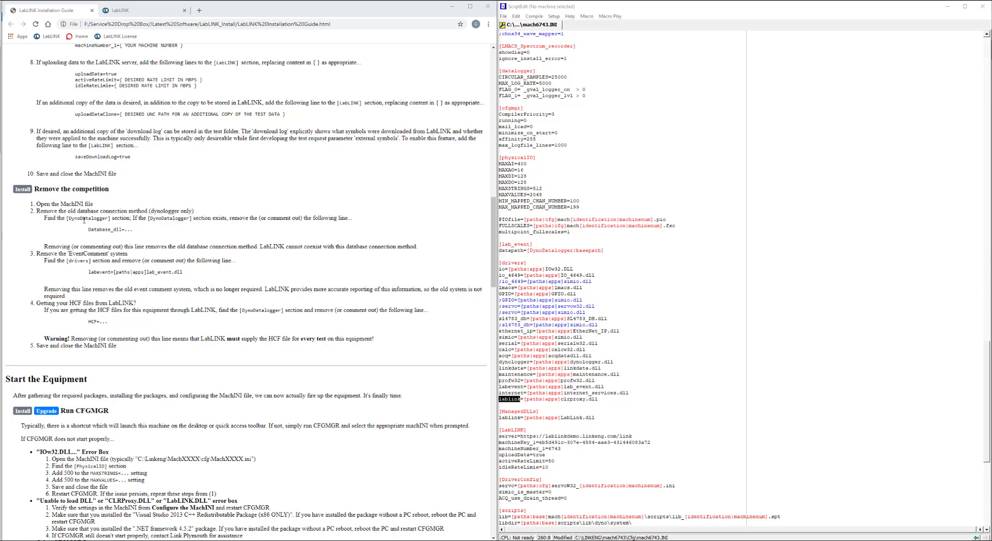
# Step: Search mach6743.INI for dynodata to check the [DynoDatalogger] section for an active Database_dll line
pyautogui.click(613, 164)
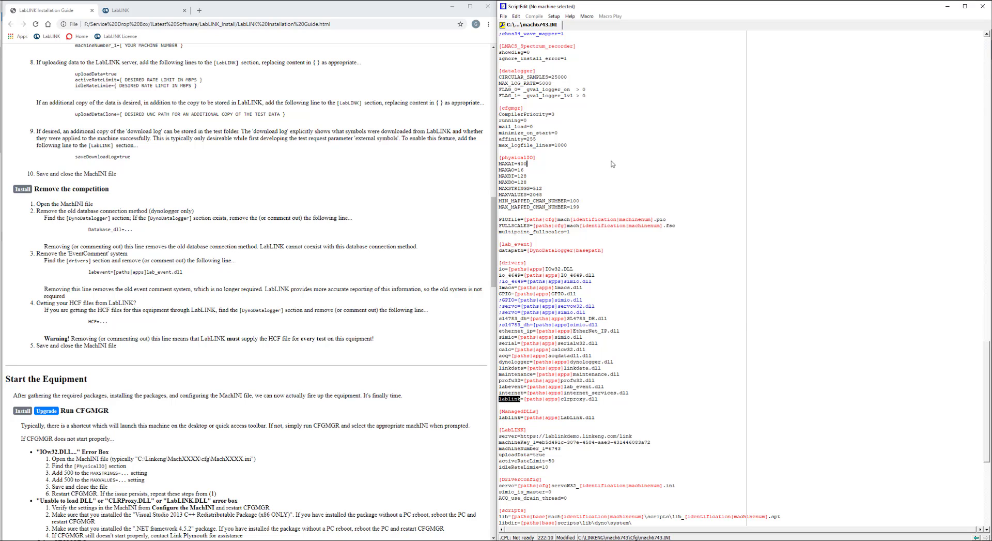
pyautogui.hotkey('ctrl', 'f')
pyautogui.write('dynodata')
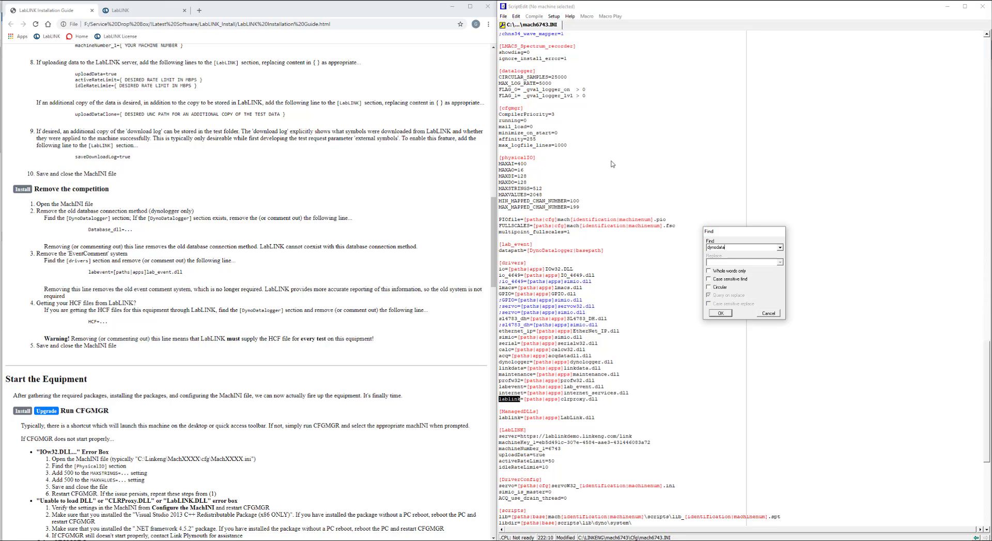
pyautogui.press('Return')
pyautogui.press('Escape')
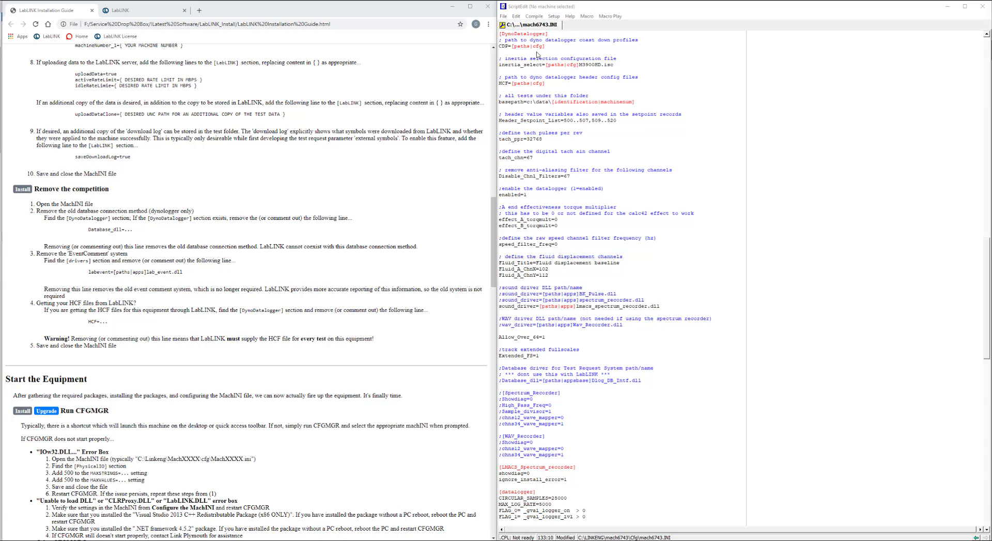
pyautogui.moveTo(548, 47); pyautogui.dragTo(499, 46)
# Step: Find the [drivers] section and comment out its labevent line with a leading semicolon
pyautogui.click(563, 142)
pyautogui.hotkey('ctrl', 'f')
pyautogui.write('dl')
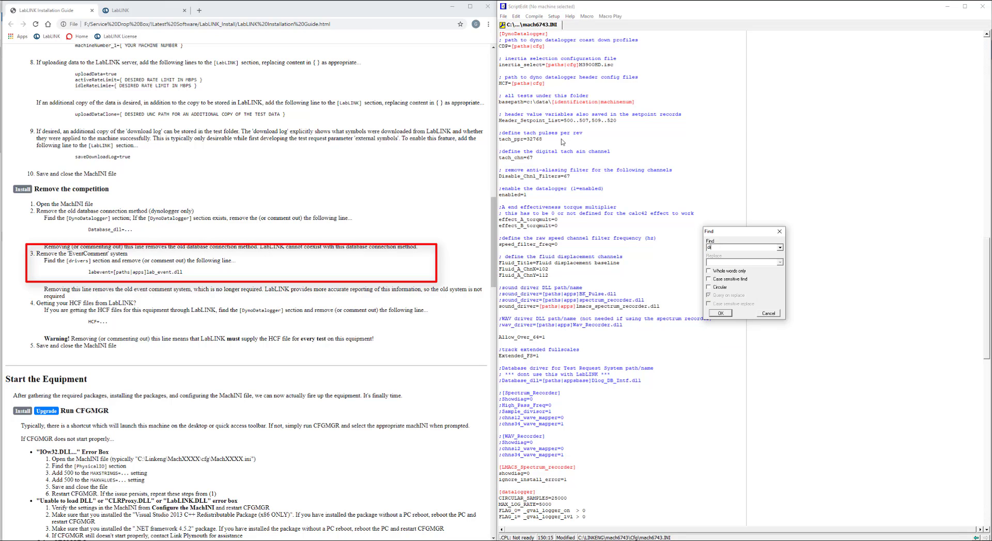
pyautogui.press('Return')
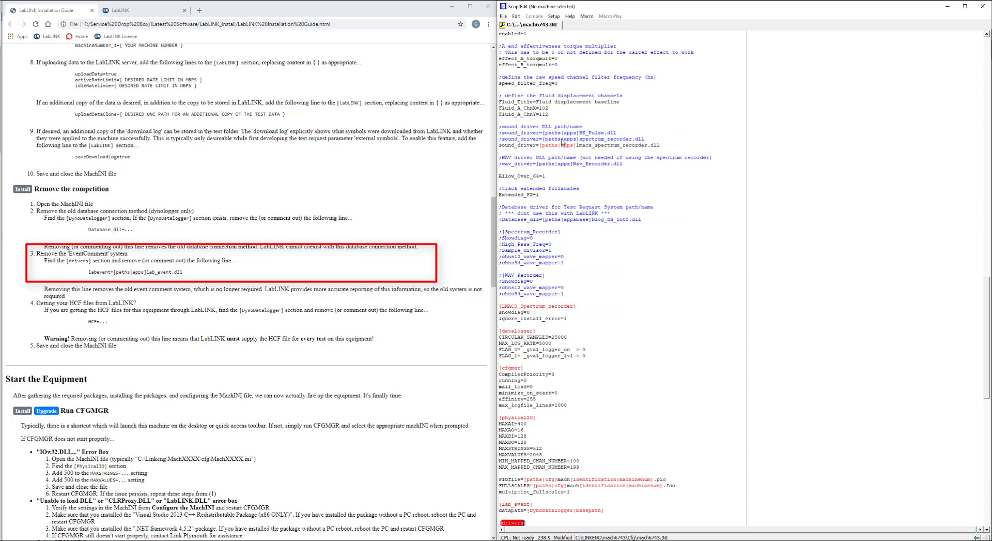
pyautogui.scroll(-10, 616, 269)
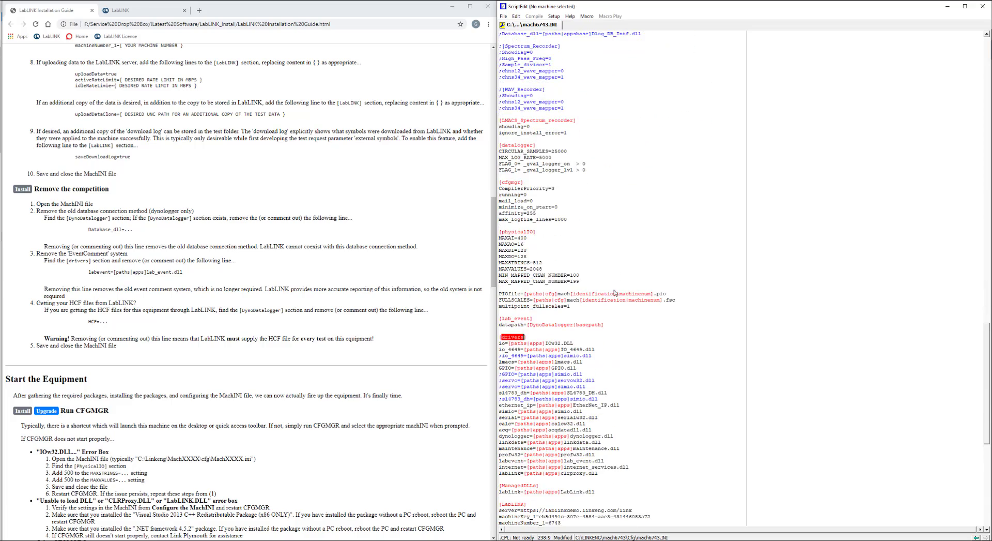
pyautogui.click(613, 455)
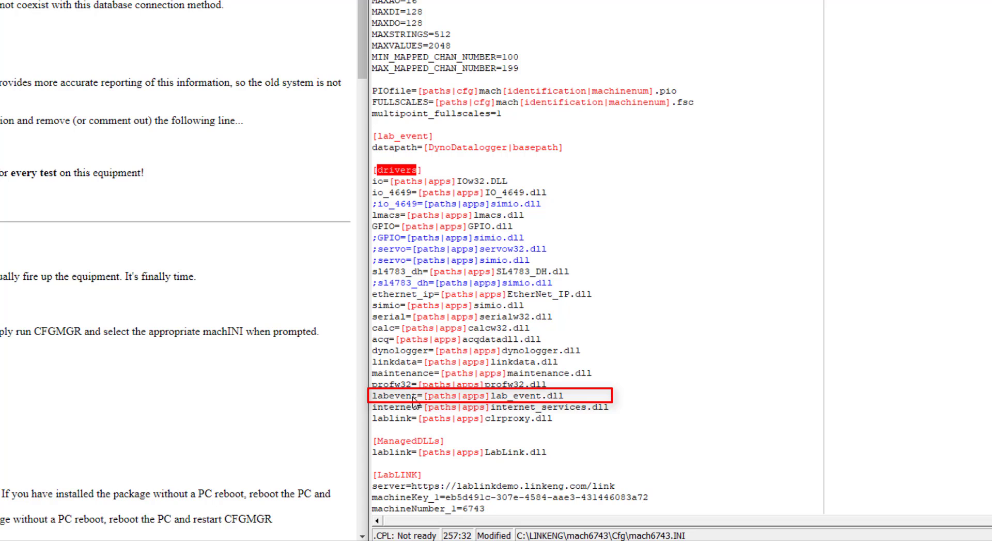
pyautogui.click(395, 397)
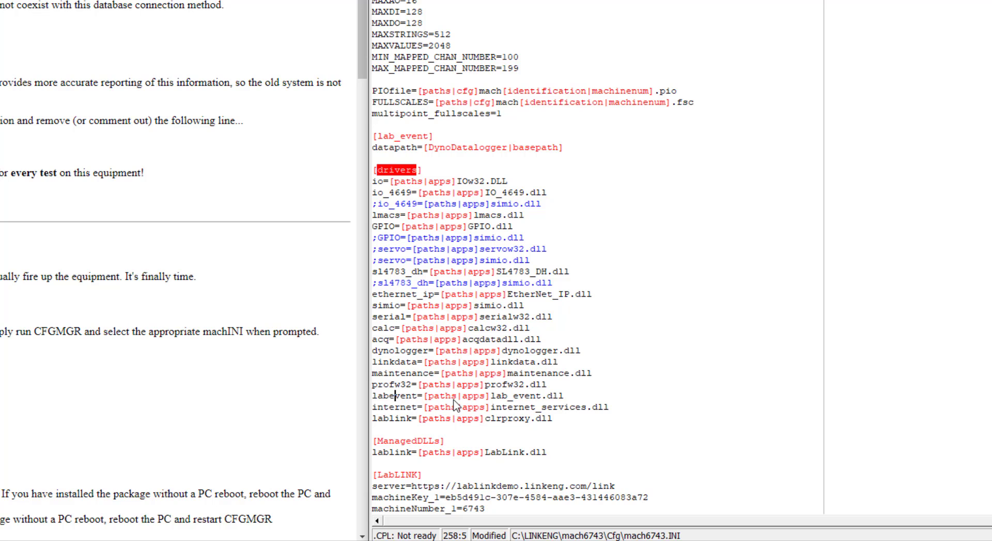
pyautogui.press('Home')
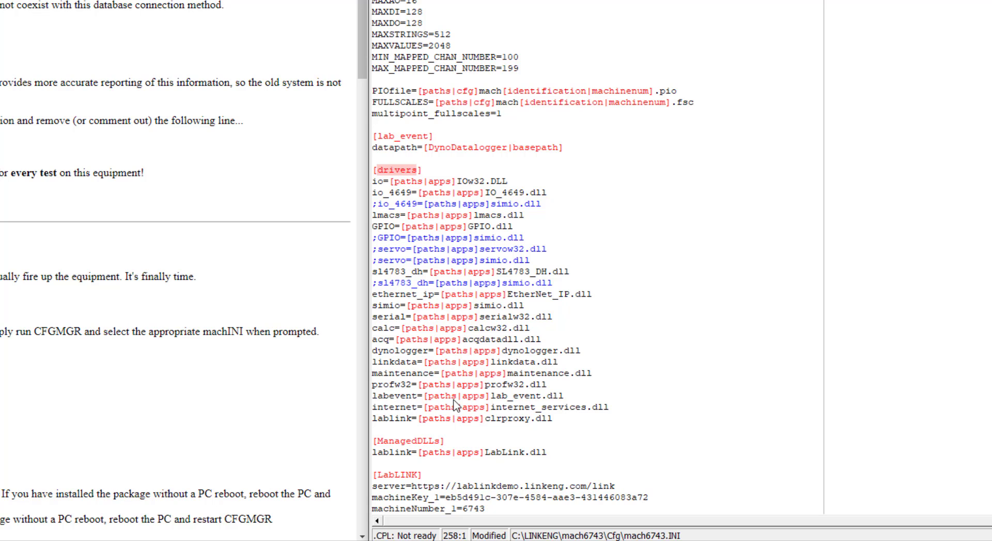
pyautogui.write(';')
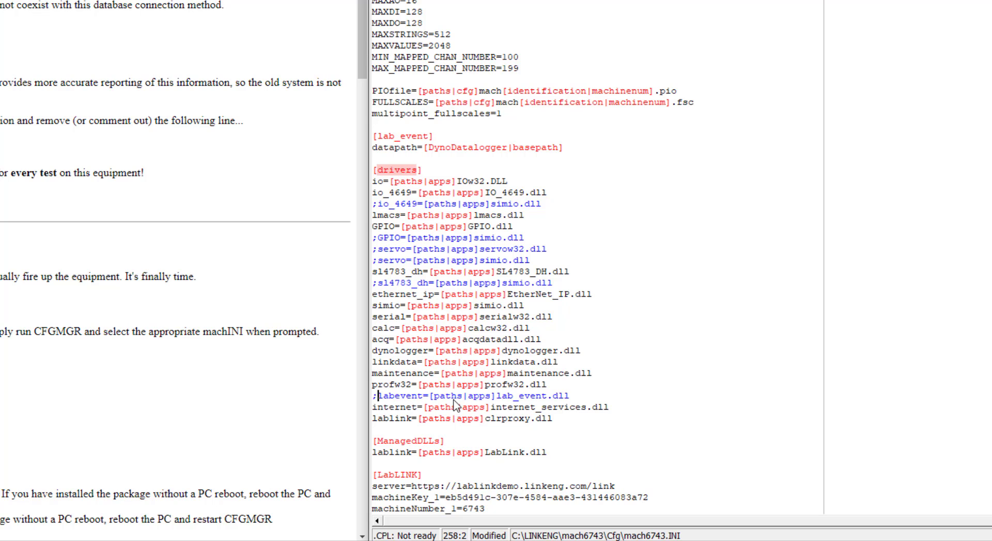
# Step: Try deleting the commented-out labevent line from the [drivers] section and undo the deletion
pyautogui.scroll(-2, 432, 403)
pyautogui.scroll(-1, 428, 398)
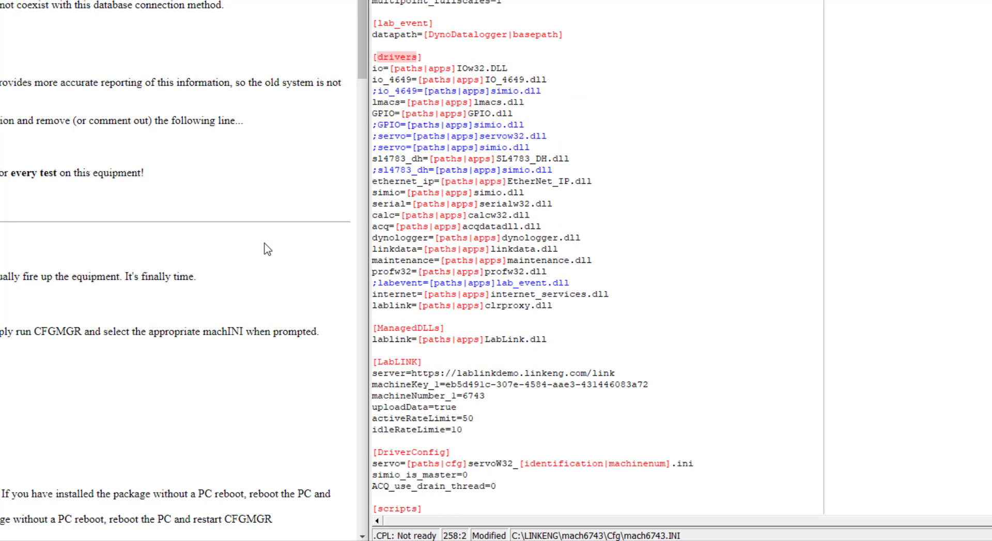
pyautogui.press('Home')
pyautogui.hotkey('shift', 'End')
pyautogui.press('Delete')
pyautogui.press('Delete')
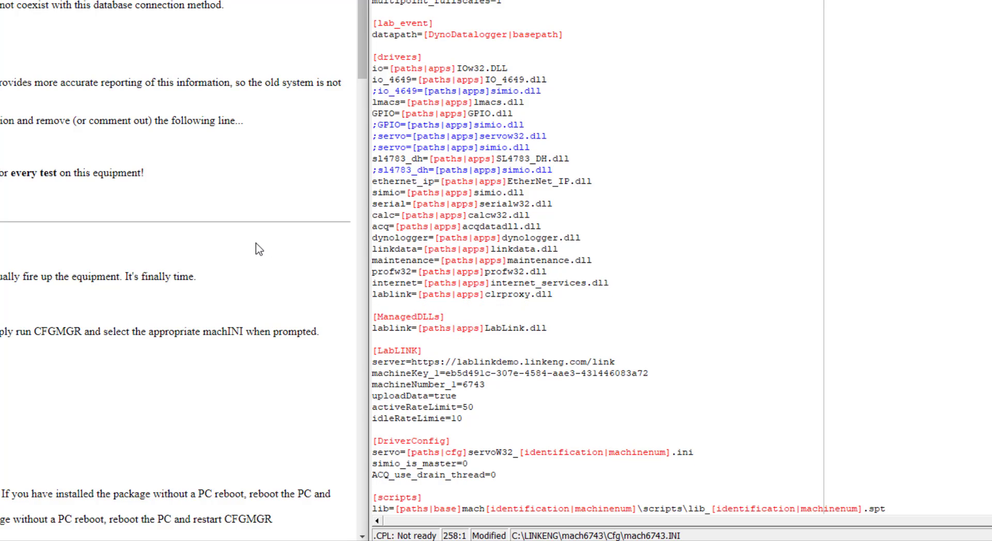
pyautogui.write('internet=[paths|apps]internet_services.dll')
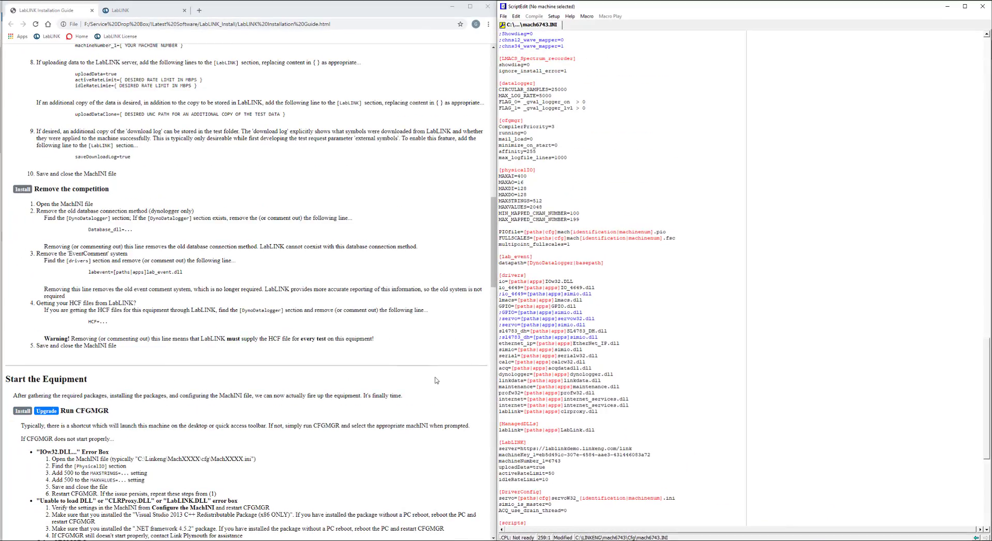
pyautogui.hotkey('ctrl', 'z')
pyautogui.hotkey('ctrl', 'z')
pyautogui.hotkey('ctrl', 'z')
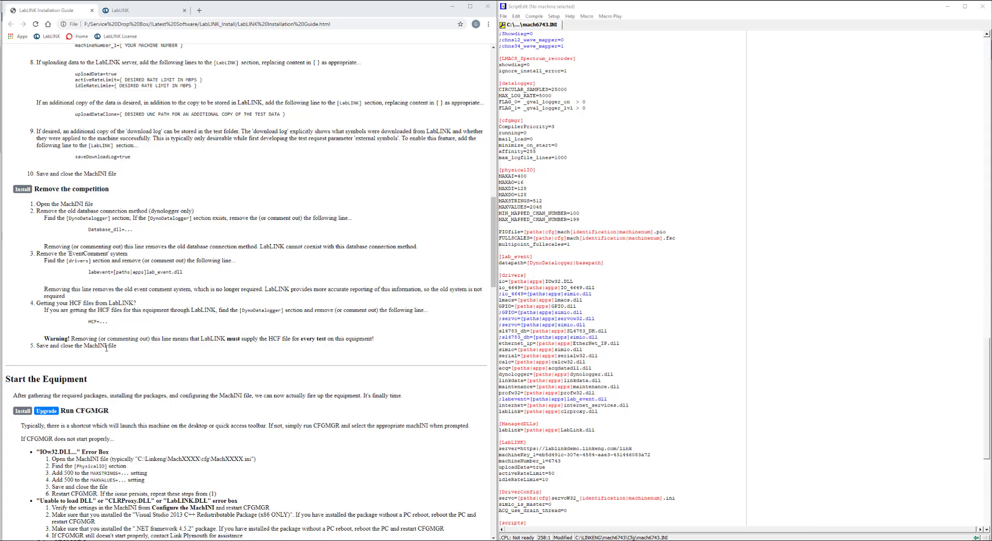
# Step: Search for dynodata and comment out the HCF line in the [DynoDatalogger] section with a leading semicolon
pyautogui.click(536, 300)
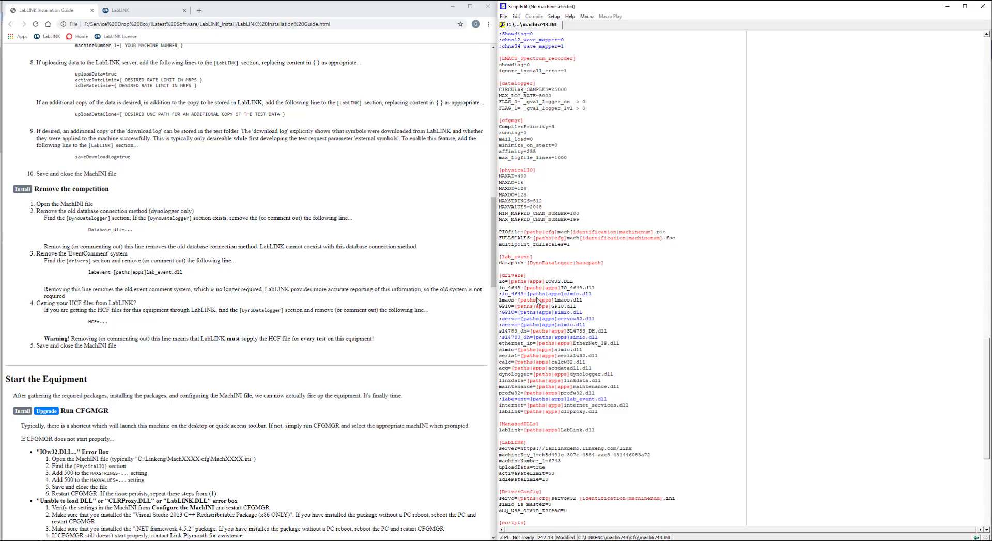
pyautogui.hotkey('ctrl', 'f')
pyautogui.write('dy')
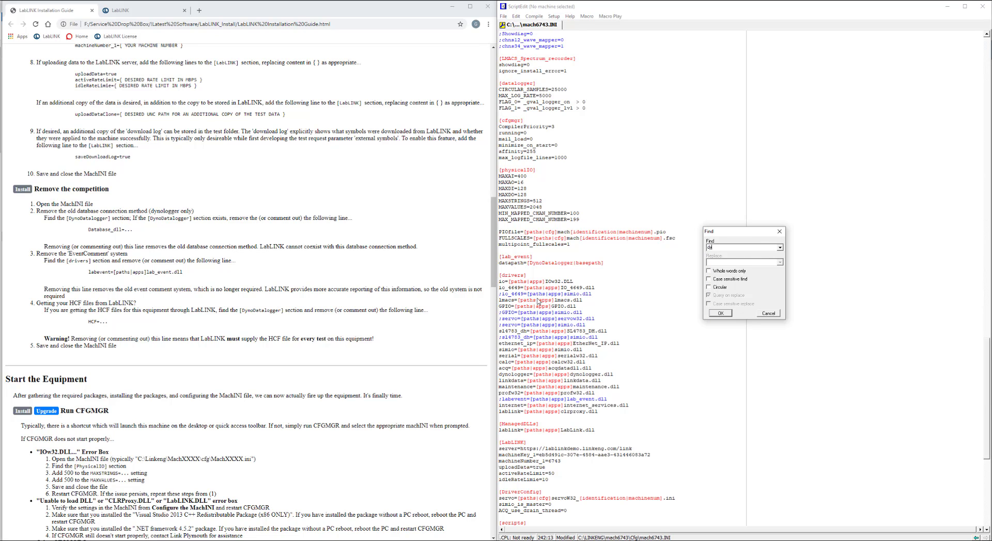
pyautogui.write('nodata')
pyautogui.press('Return')
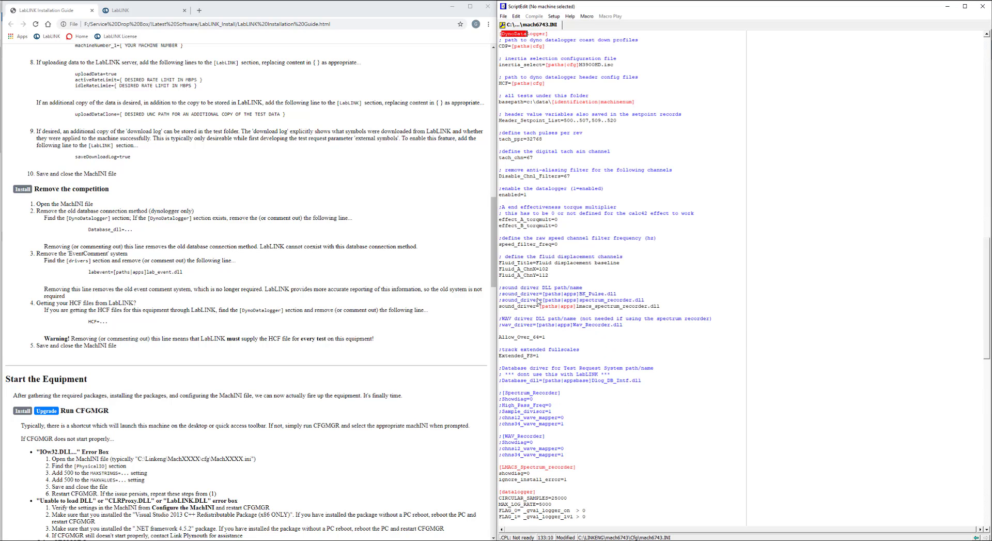
pyautogui.press('Down')
pyautogui.press('Down')
pyautogui.moveTo(89, 321); pyautogui.dragTo(98, 322)
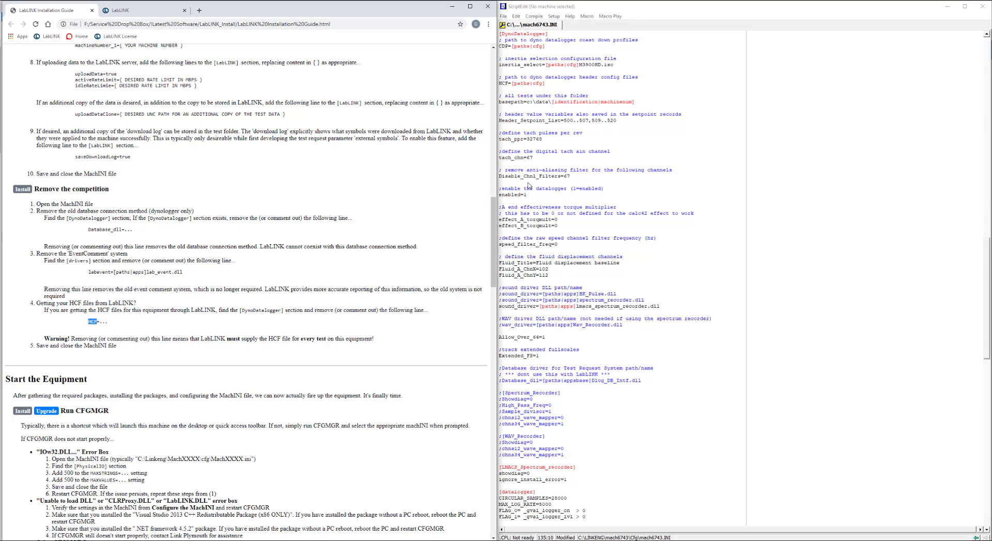
pyautogui.click(514, 83)
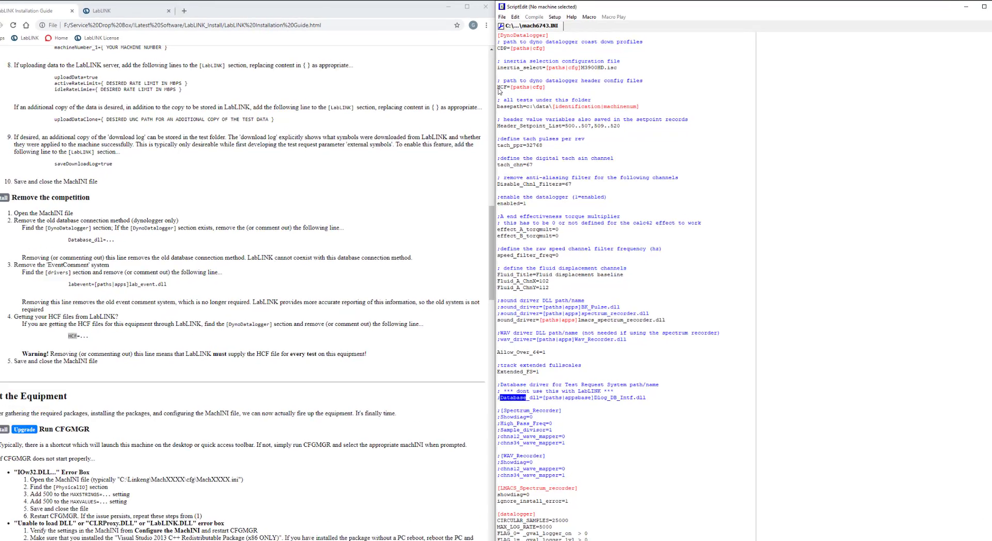
pyautogui.moveTo(499, 84); pyautogui.dragTo(519, 83)
pyautogui.moveTo(503, 162); pyautogui.dragTo(559, 165)
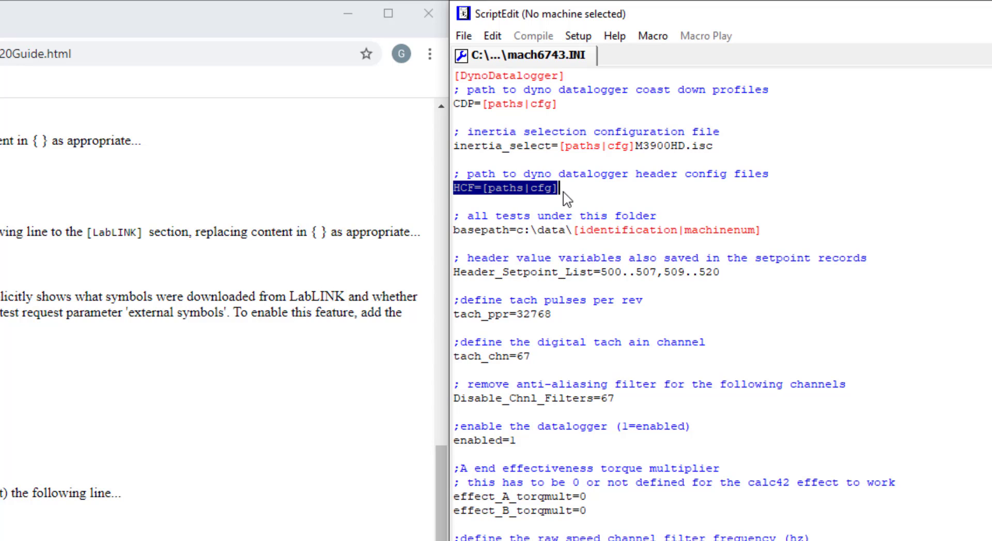
pyautogui.press('Right')
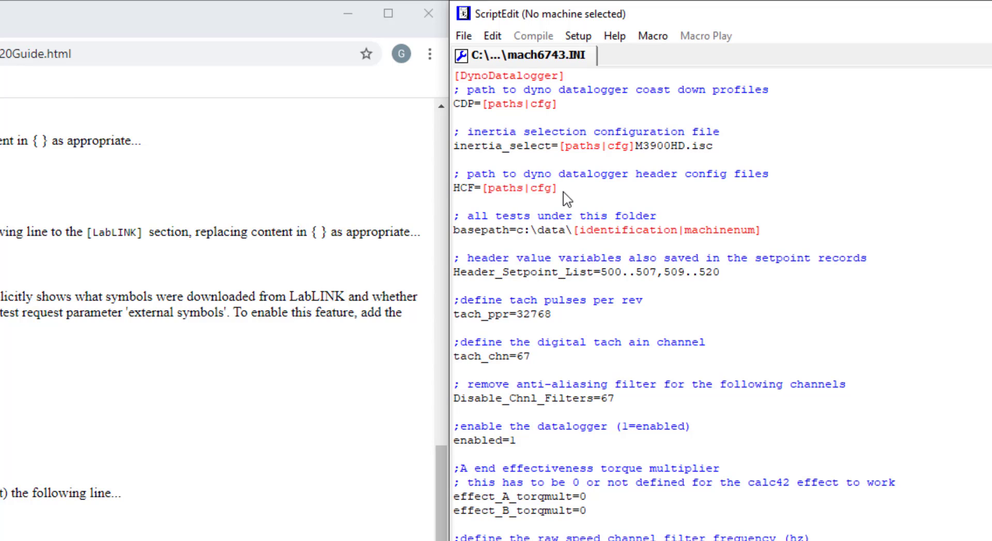
pyautogui.press('Home')
pyautogui.write(';')
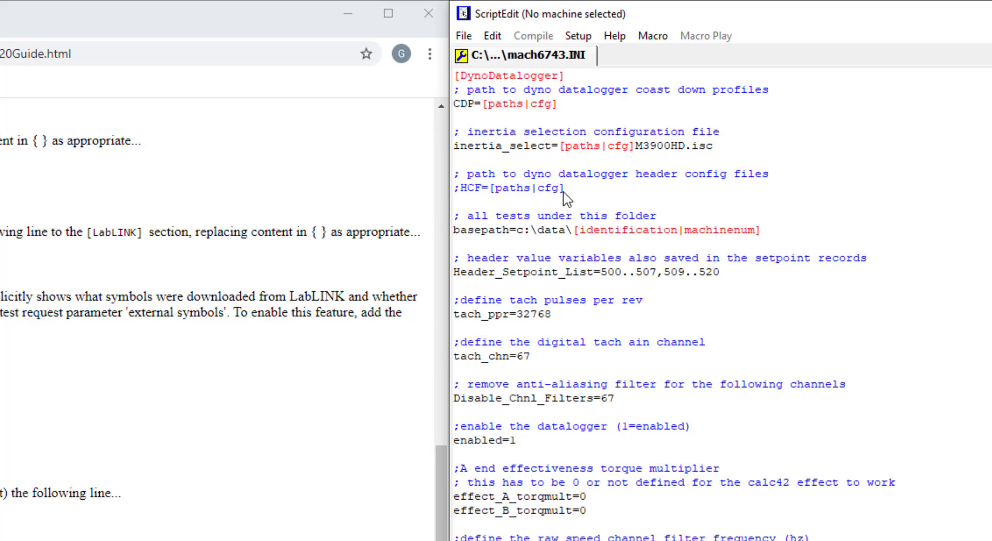
# Step: Save and close mach6743.INI, and exit ScriptEdit
pyautogui.hotkey('alt', 'f')
pyautogui.press('s')
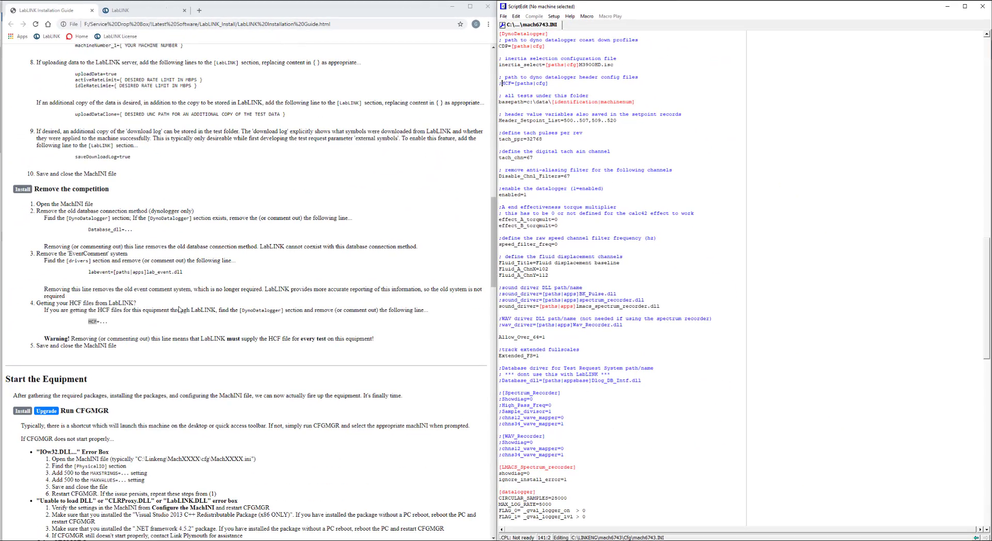
pyautogui.click(502, 17)
pyautogui.click(503, 17)
pyautogui.click(504, 17)
pyautogui.click(514, 82)
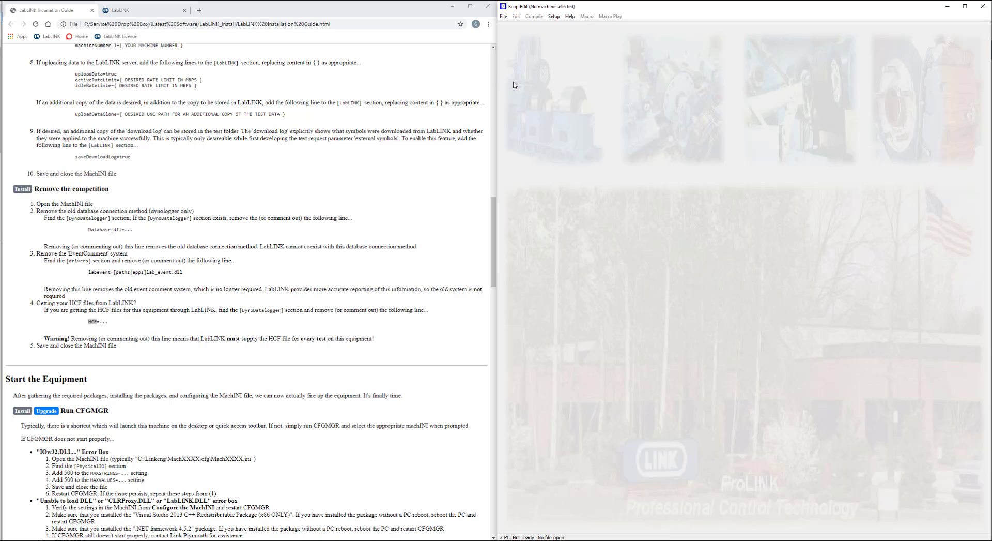
pyautogui.click(986, 7)
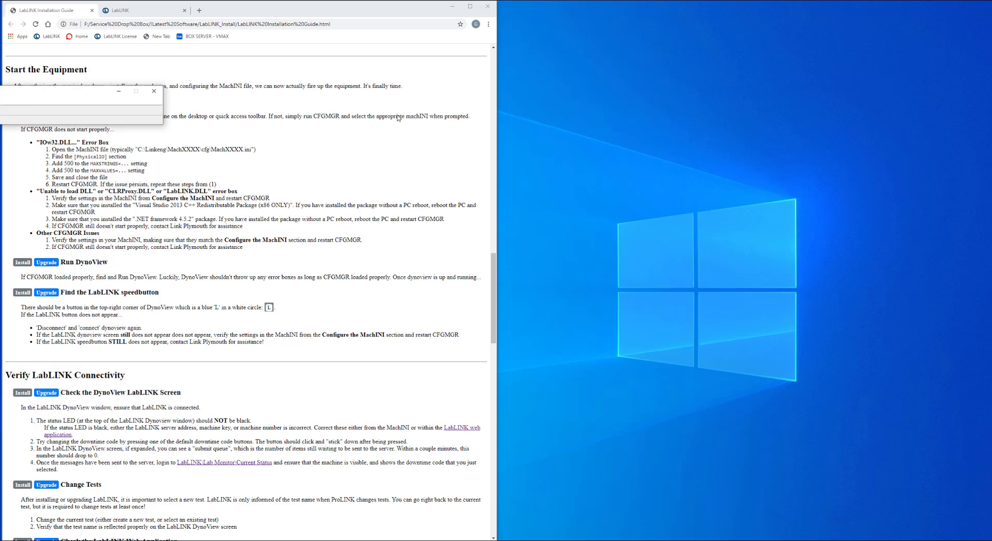
# Step: Move the CFGMGR and DynoView windows onto the free desktop area beside the installation guide
pyautogui.moveTo(70, 86); pyautogui.dragTo(727, 10)
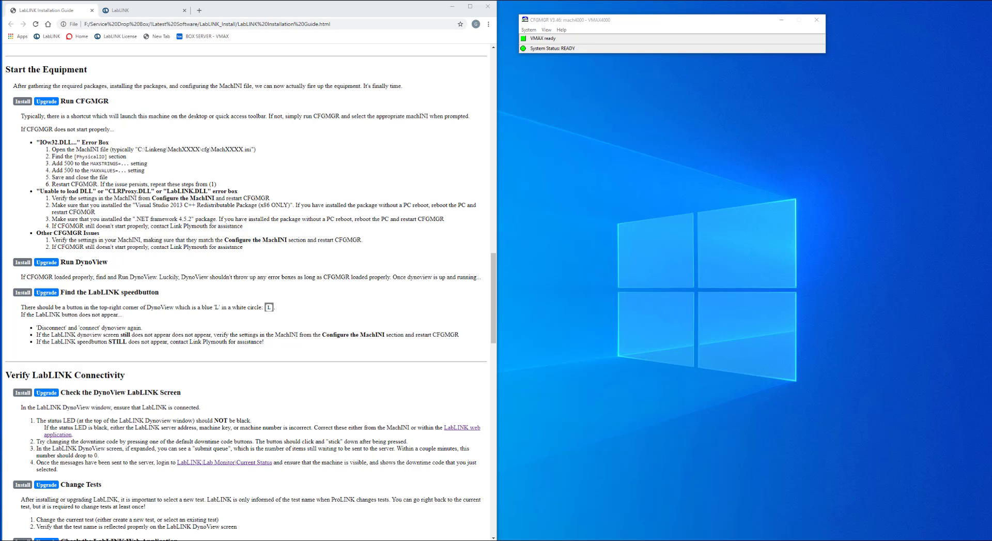
pyautogui.moveTo(324, 136); pyautogui.dragTo(812, 95)
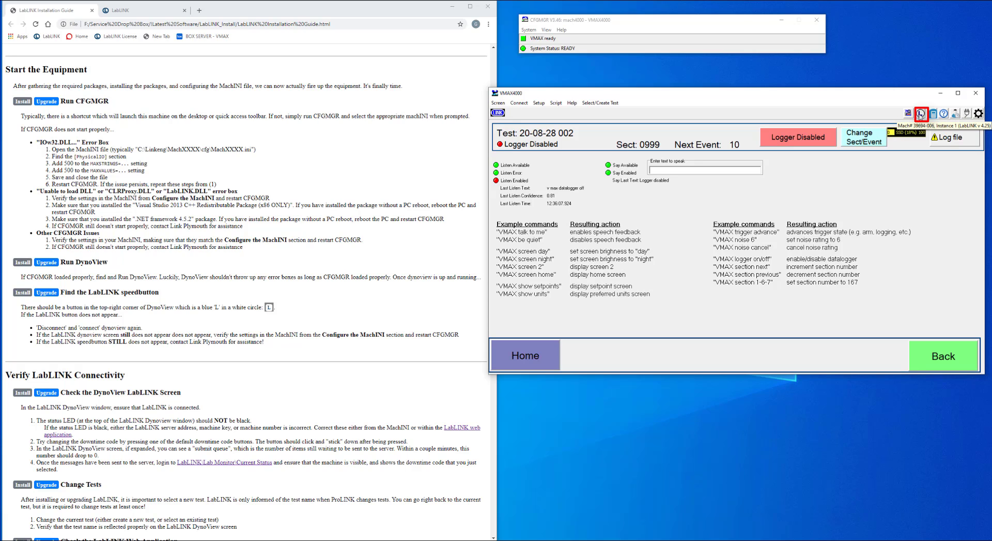
# Step: Disconnect DynoView from the machine and reconnect it to the VMAX4000 entry for dyno 4000
pyautogui.click(515, 103)
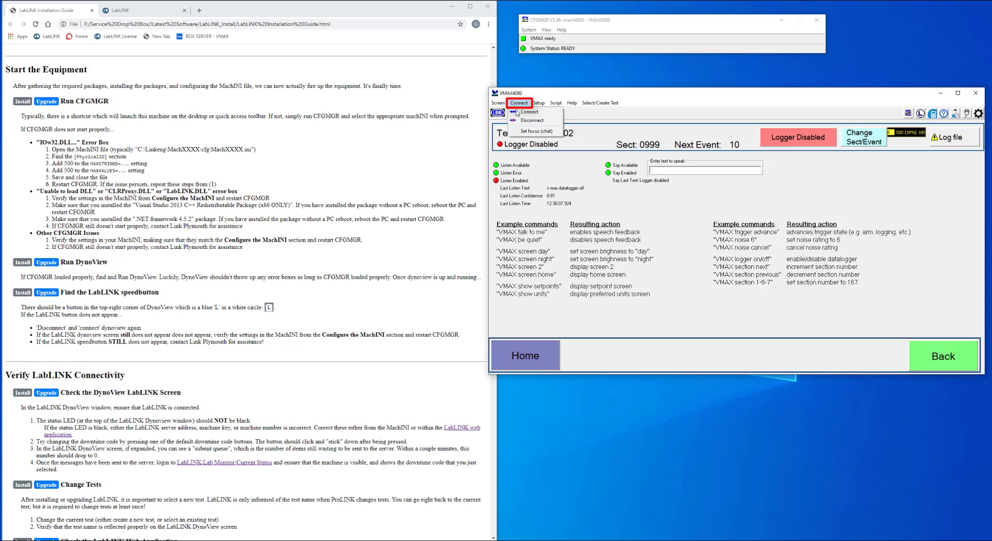
pyautogui.click(521, 121)
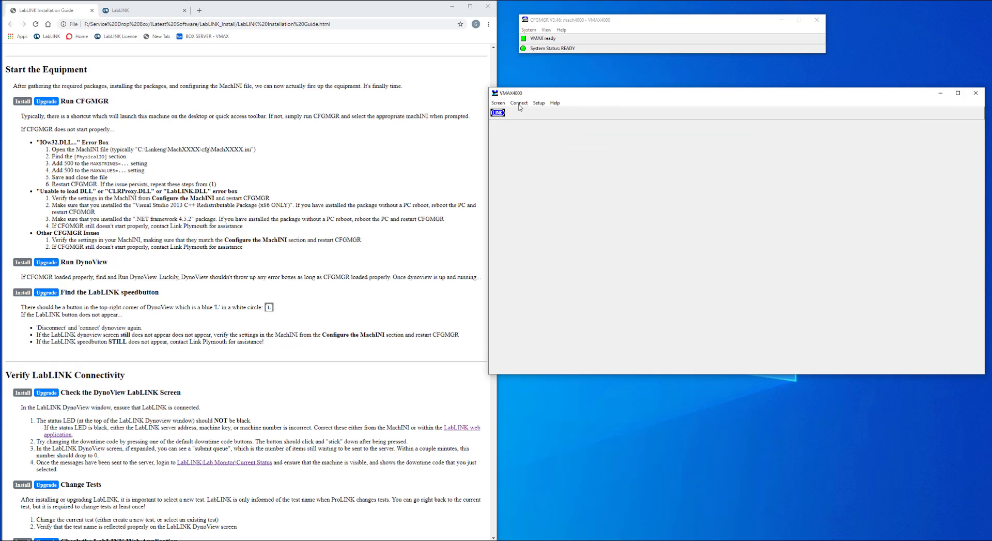
pyautogui.click(518, 102)
pyautogui.click(523, 113)
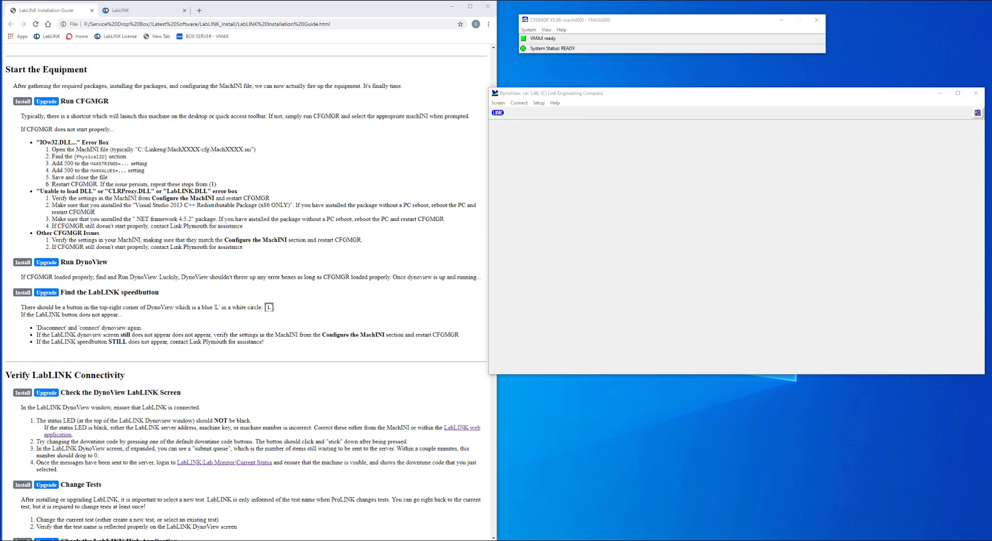
pyautogui.moveTo(193, 33); pyautogui.dragTo(603, 160)
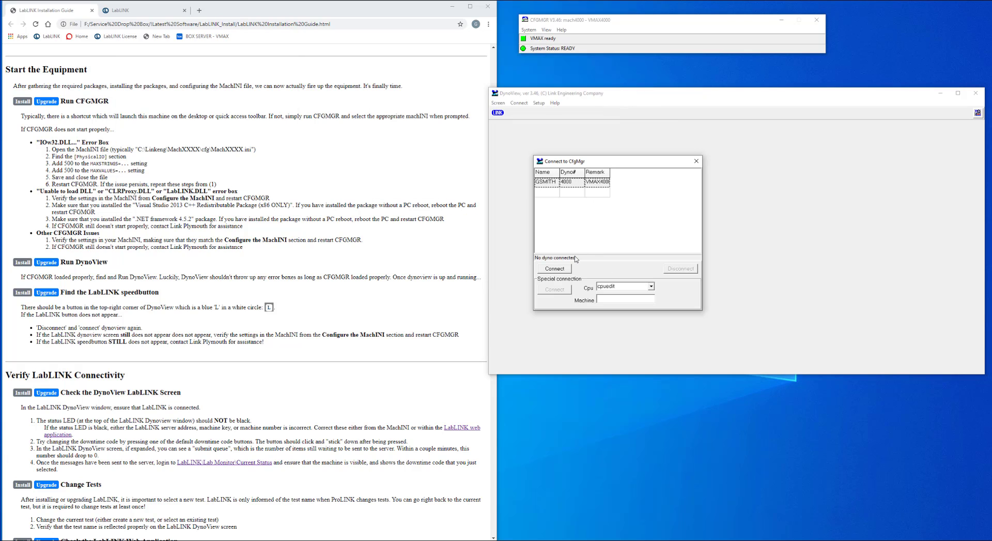
pyautogui.click(564, 268)
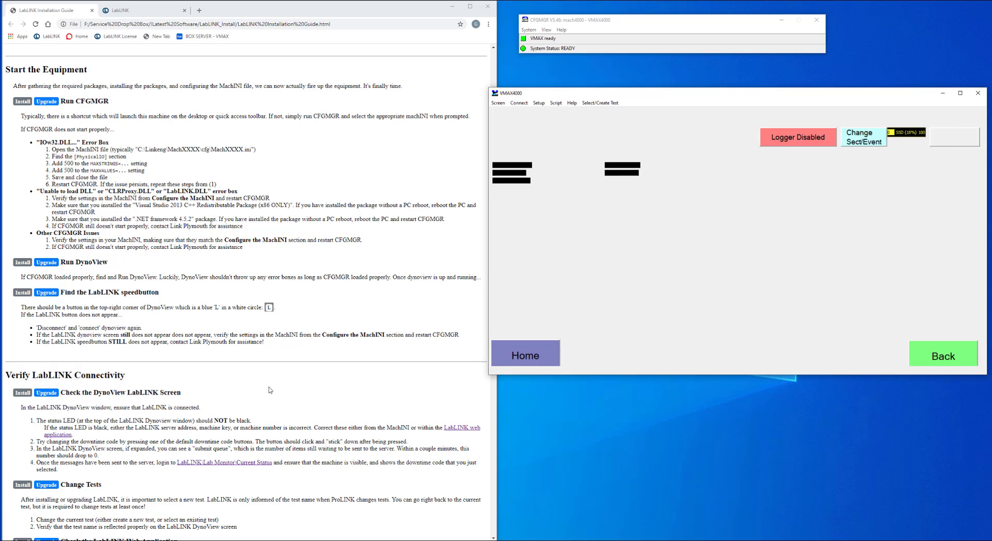
# Step: Return DynoView to its home screen and open the LabLINK window for the machine
pyautogui.click(538, 359)
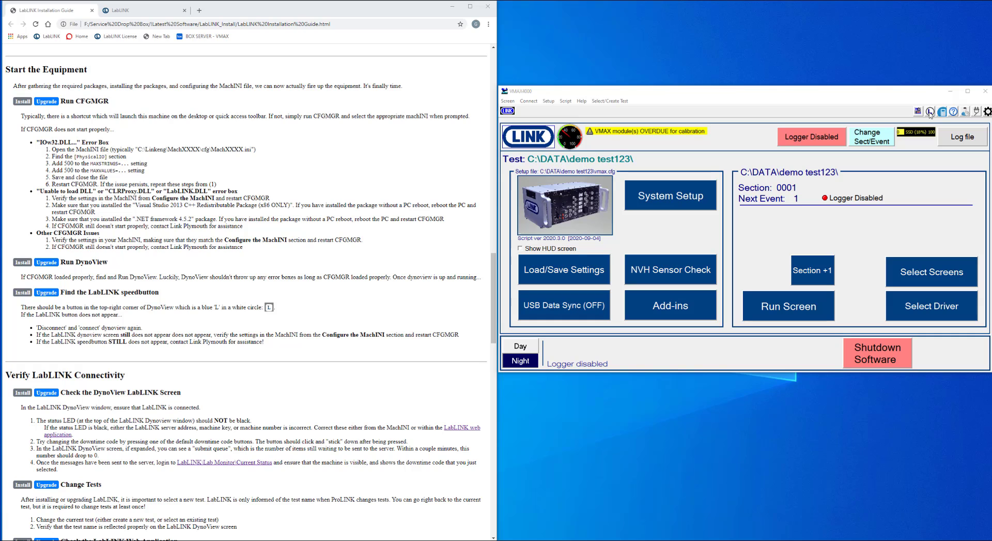
pyautogui.click(930, 111)
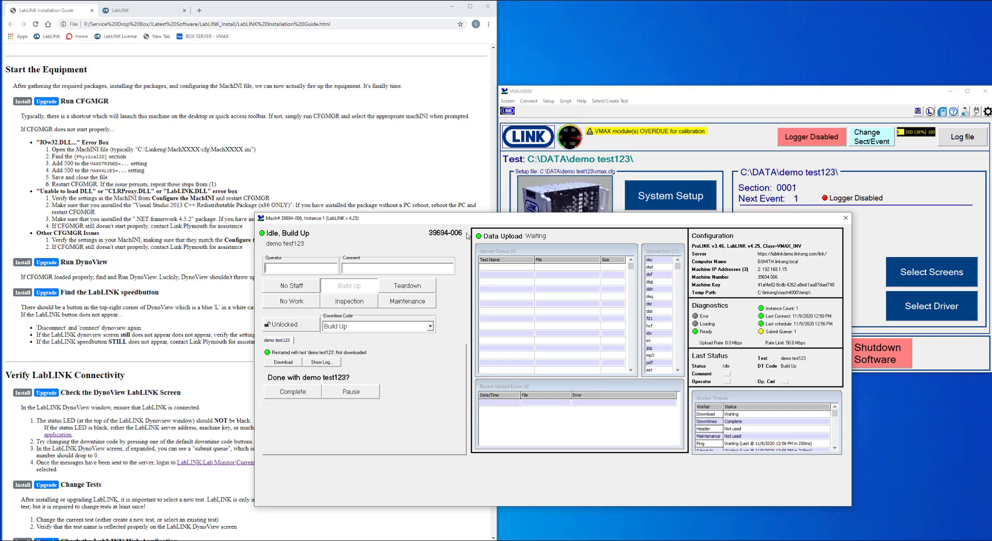
# Step: Switch to the LabLINK web application, show the Lab Monitor current status for Link Europe Vehicle Testing, and widen the browser window
pyautogui.click(121, 10)
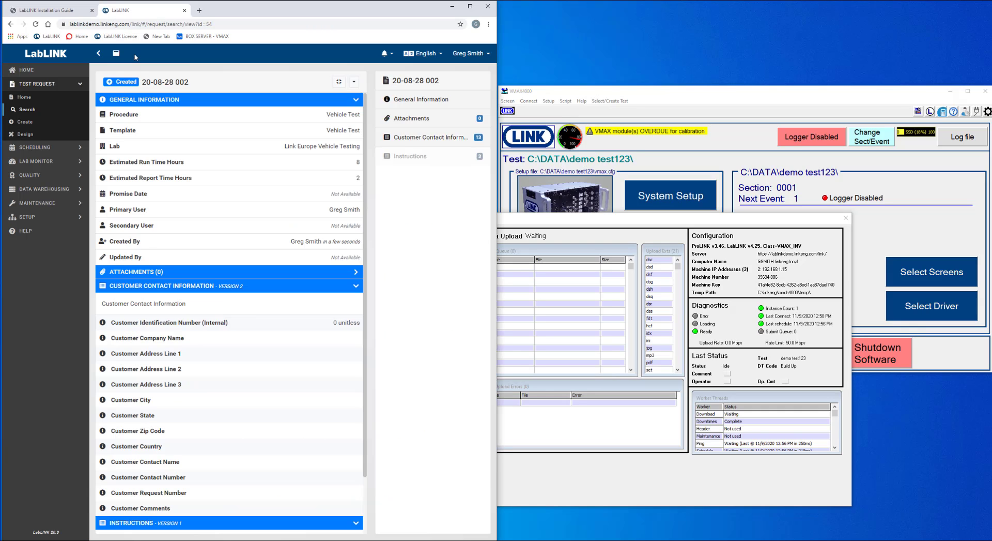
pyautogui.click(33, 162)
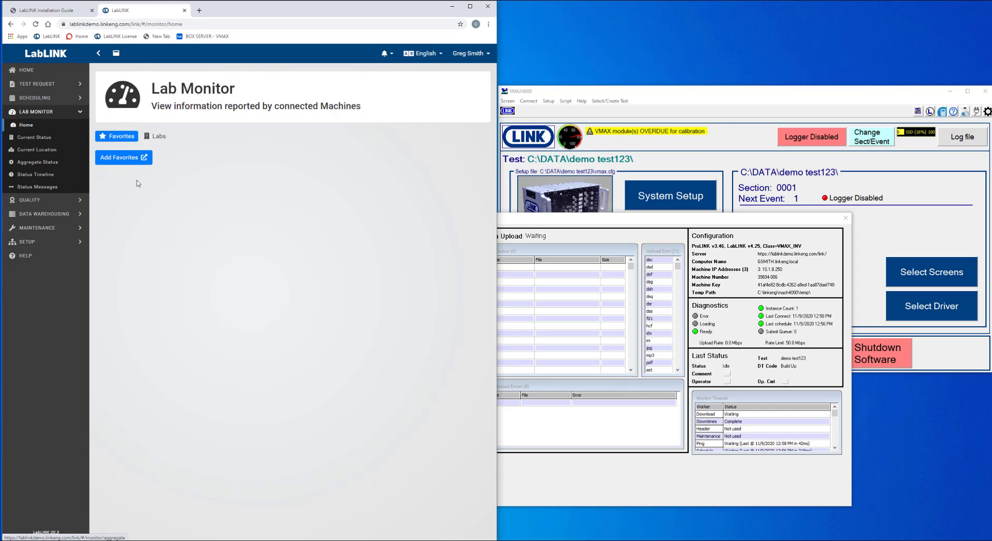
pyautogui.click(155, 136)
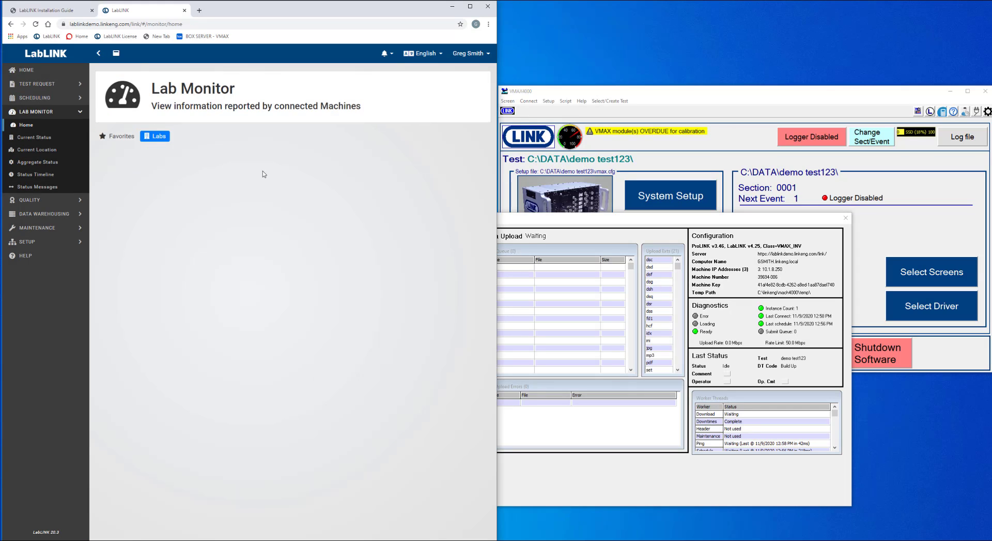
pyautogui.click(34, 137)
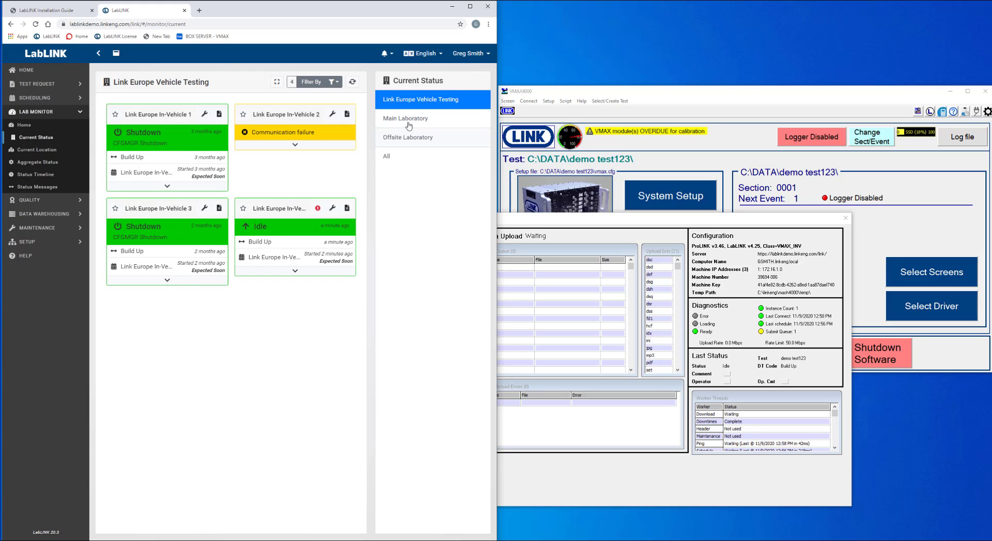
pyautogui.click(408, 102)
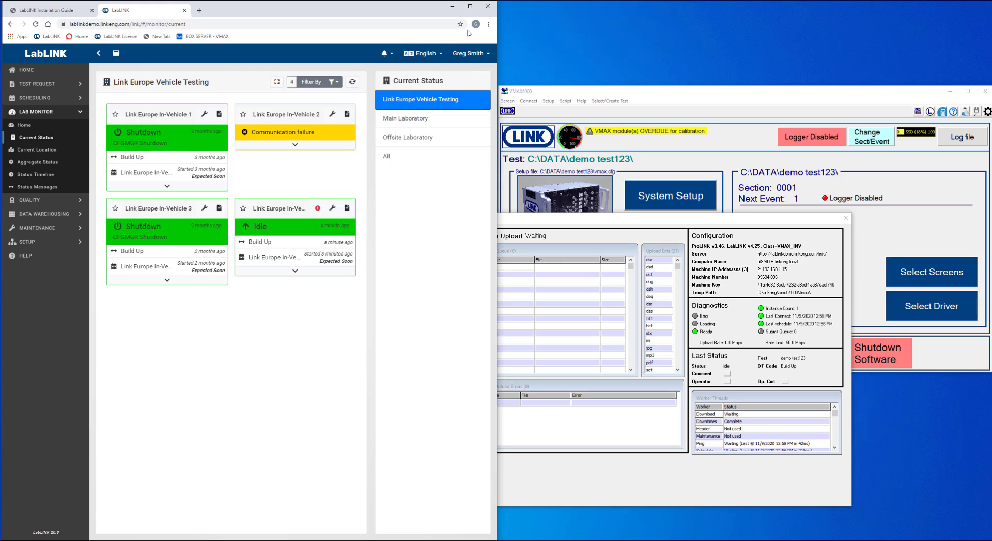
pyautogui.moveTo(494, 108); pyautogui.dragTo(894, 100)
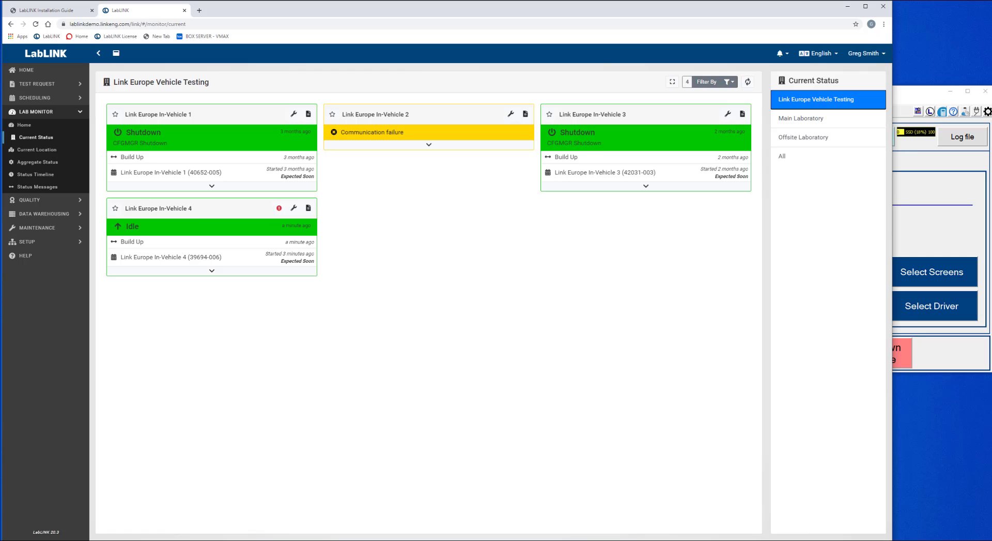
# Step: Change the machine's downtime code to No Staff in the DynoView LabLINK window and refresh the web application's current status
pyautogui.click(943, 196)
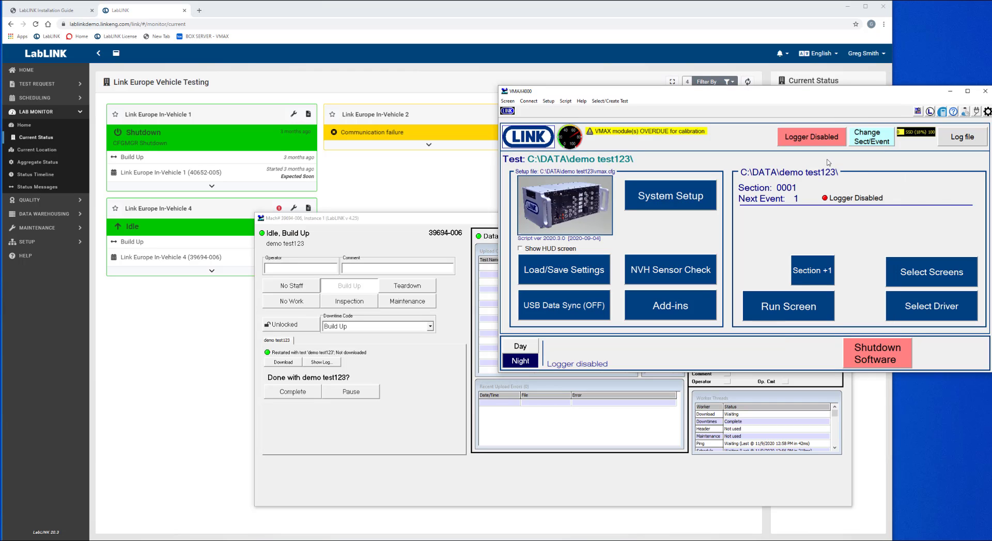
pyautogui.click(931, 112)
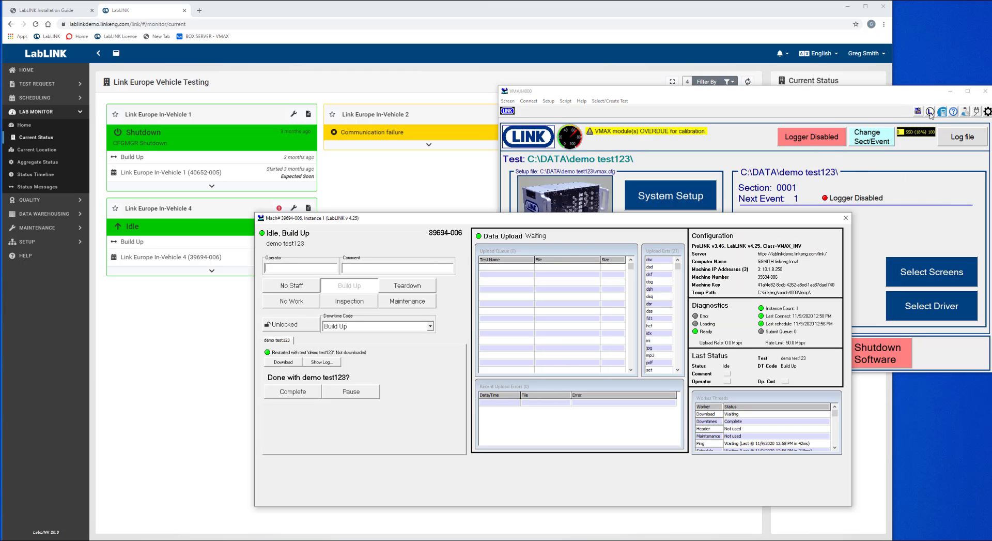
pyautogui.click(294, 289)
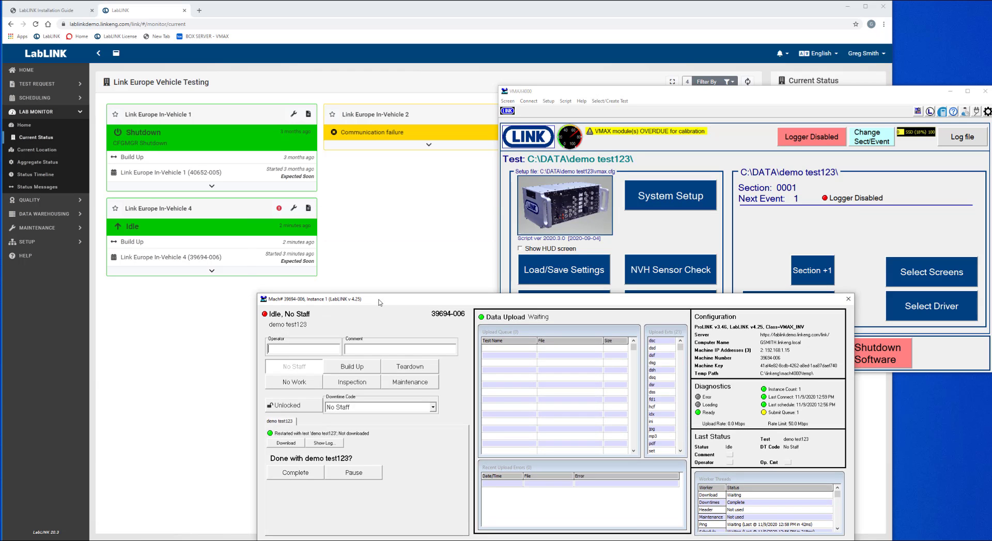
pyautogui.click(381, 245)
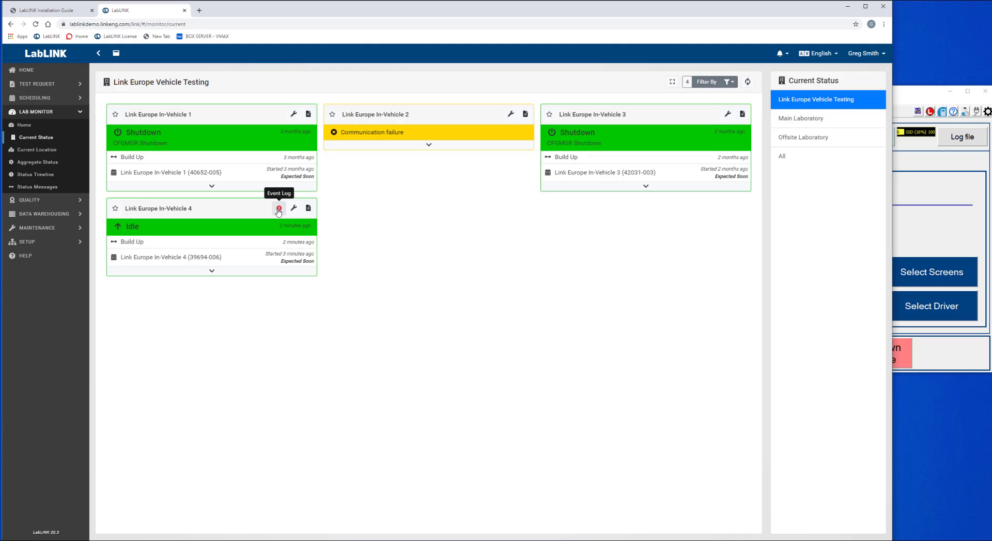
pyautogui.click(747, 83)
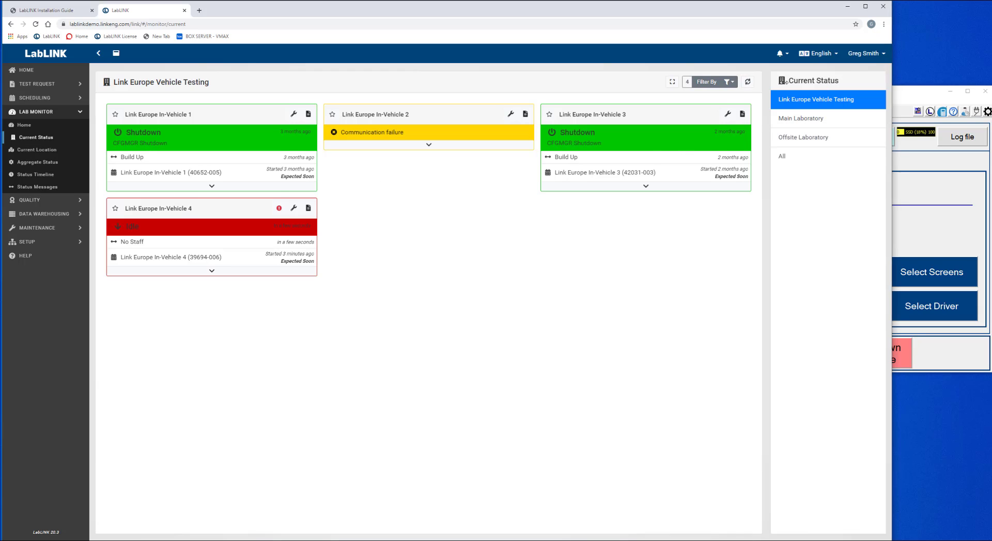
# Step: Narrow the browser to fit beside the LabLINK window and set the machine's downtime code to Build Up
pyautogui.moveTo(891, 73); pyautogui.dragTo(331, 142)
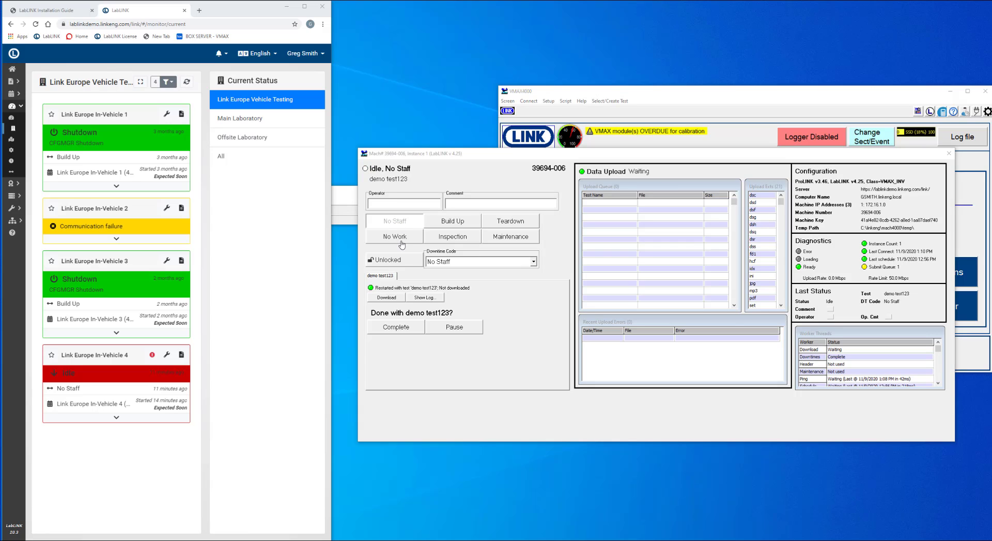
pyautogui.click(454, 221)
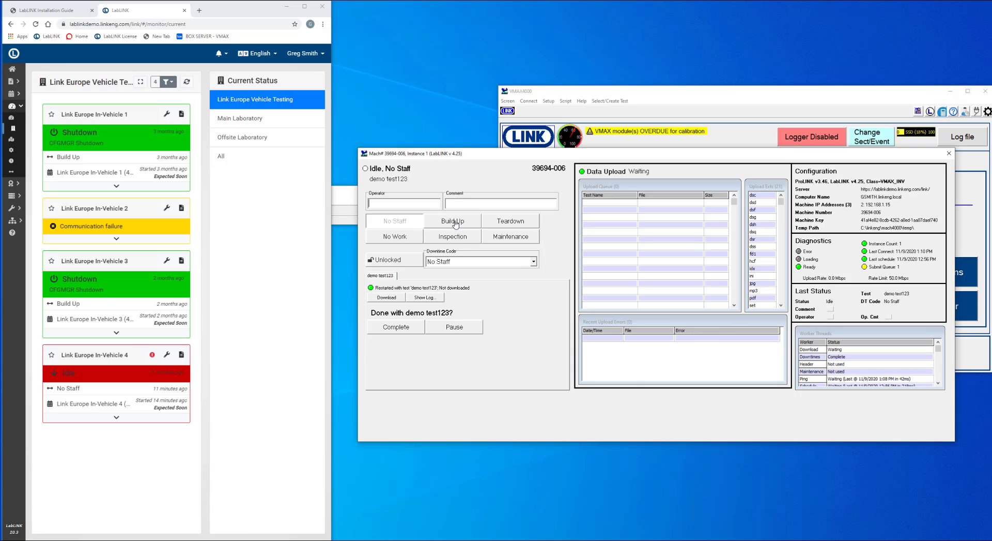